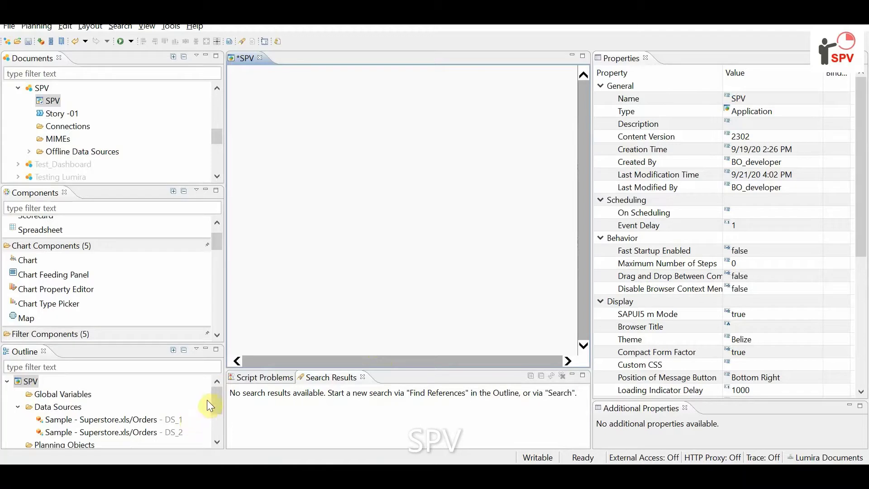
- Review the initial views of the DS_1 and DS_2 data sources, leaving both without changes
scroll(97, 421, "down", 1)
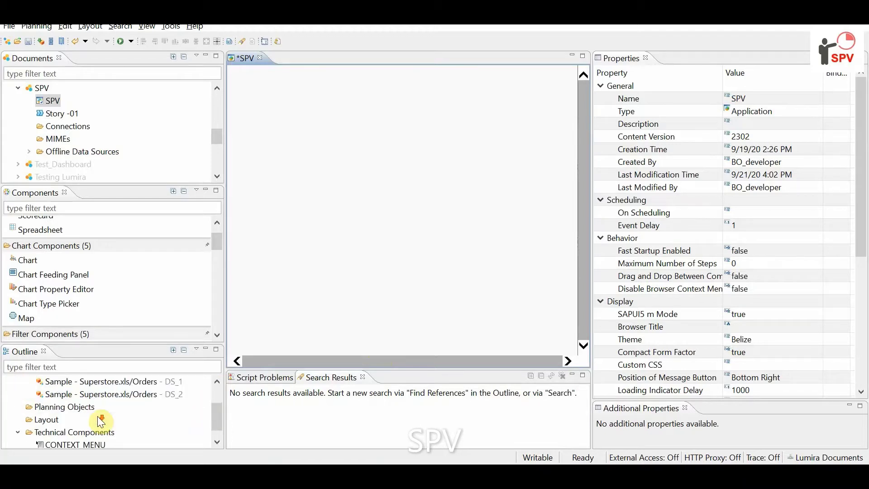
right_click(110, 383)
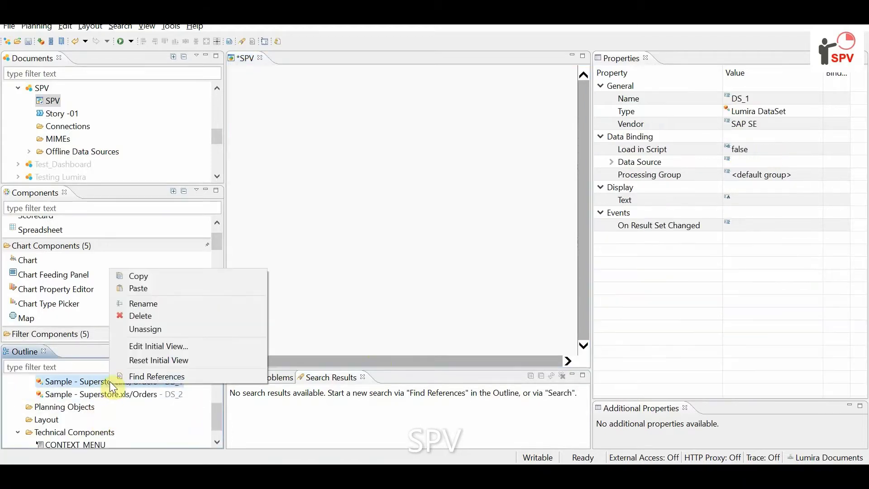
left_click(158, 352)
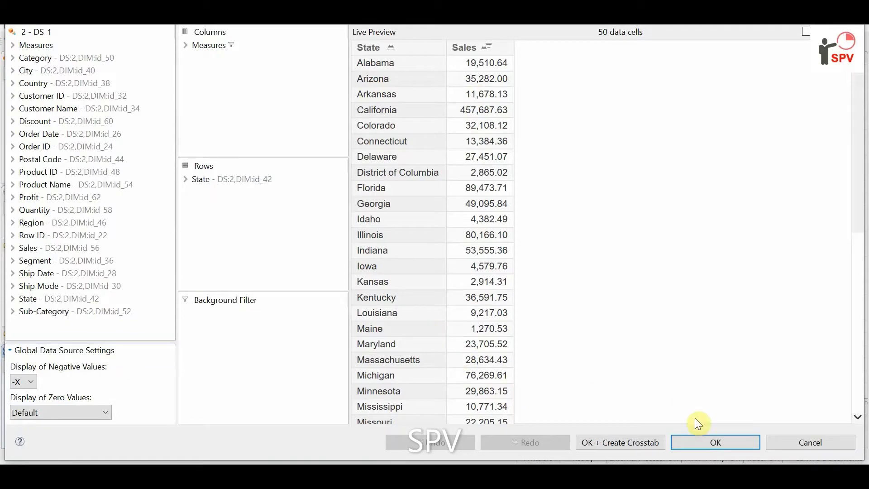
left_click(827, 448)
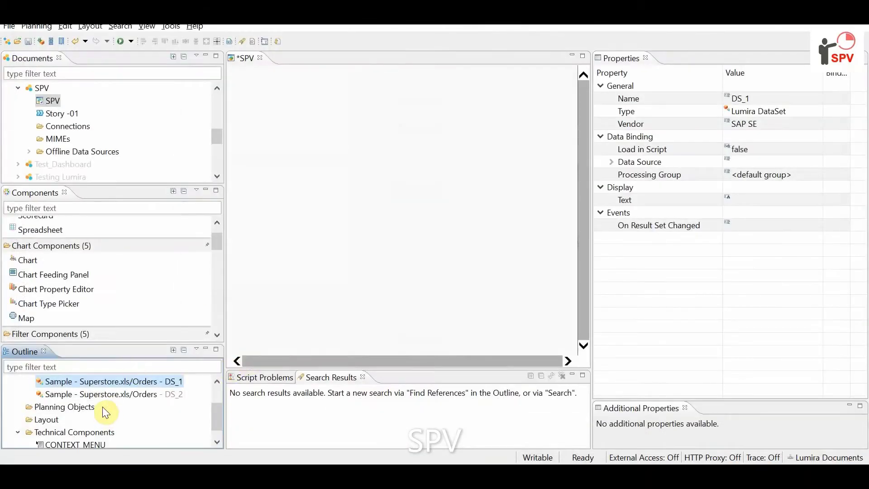
left_click(110, 393)
right_click(110, 393)
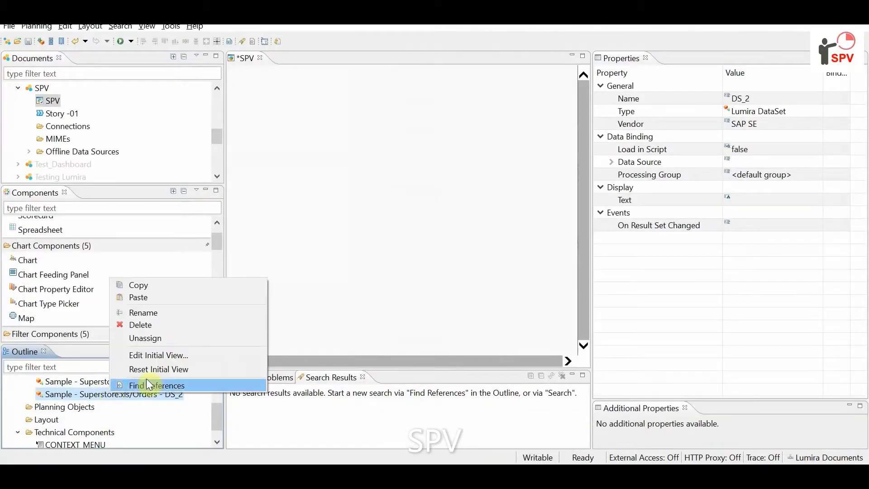
left_click(167, 357)
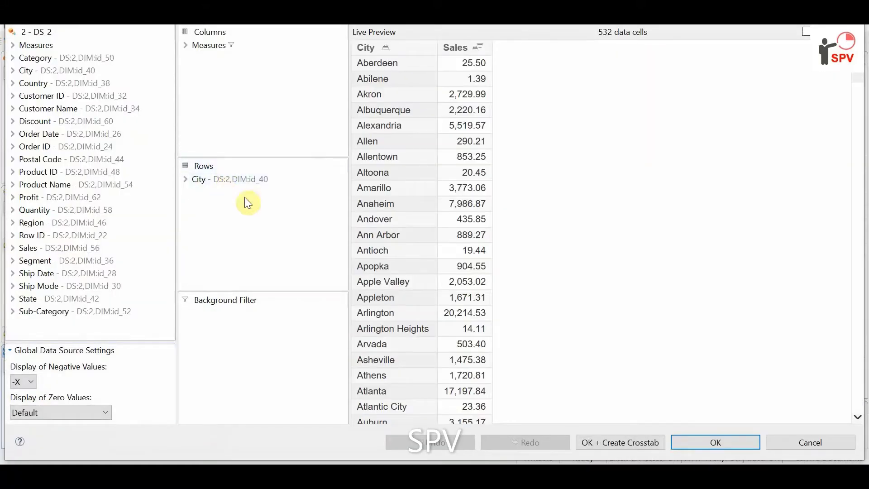
left_click(812, 438)
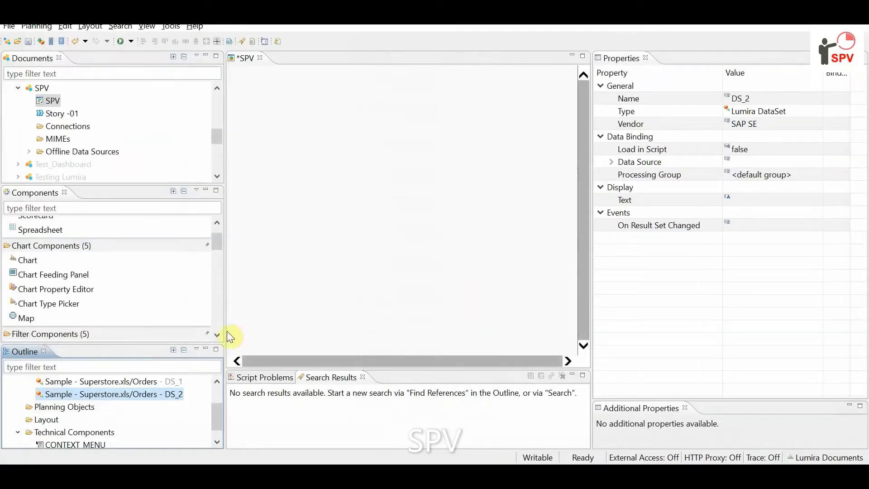
- Create a Grid Layout container in the application's Layout
left_click(46, 419)
right_click(48, 419)
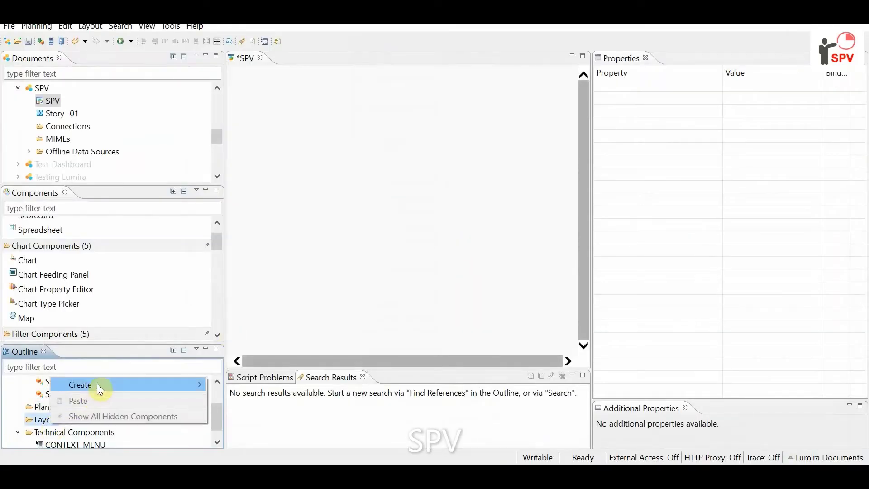
mouse_move(97, 383)
mouse_move(258, 445)
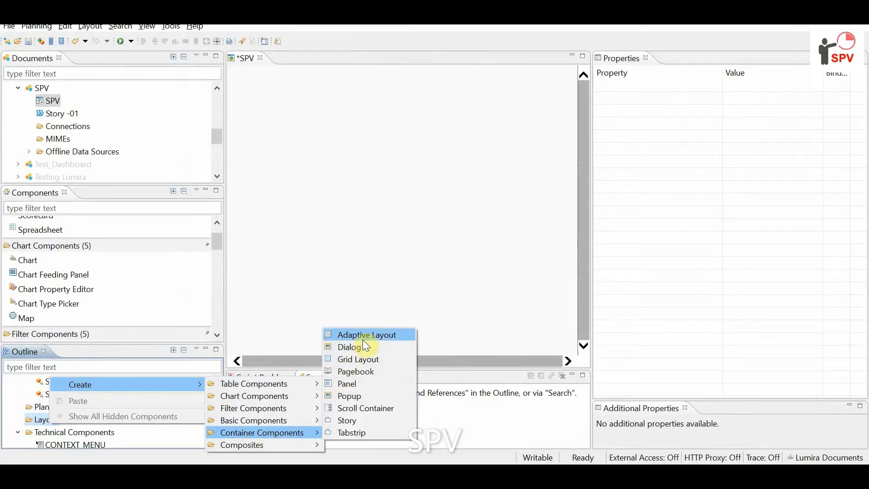
left_click(363, 359)
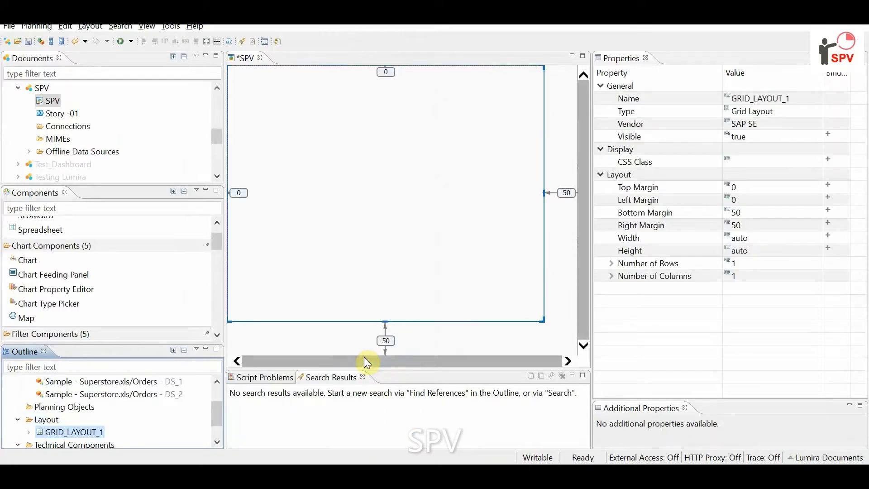
- Set the grid layout's bottom and right margins to 0
left_click(751, 213)
type("0")
key("Return")
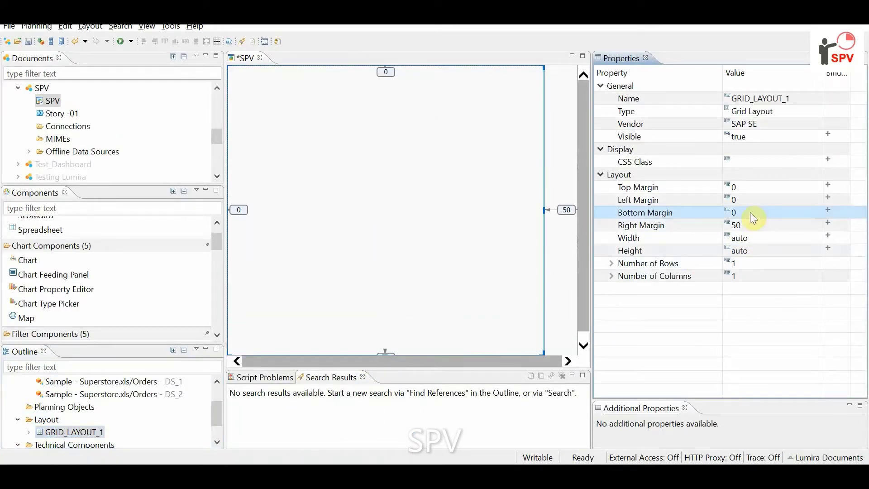
left_click(747, 230)
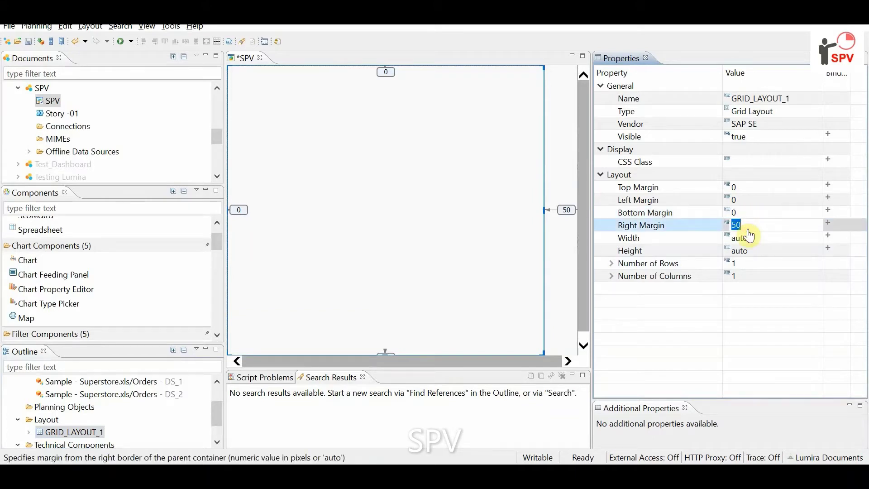
type("0")
key("Return")
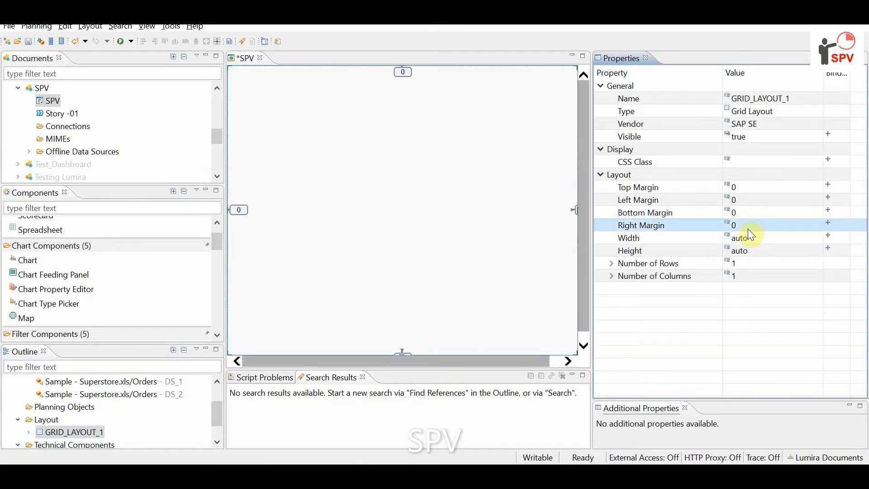
- Give the grid layout 2 rows, with a height ratio of 1 for the first row and 9 for the second
left_click(752, 263)
type("2")
key("Return")
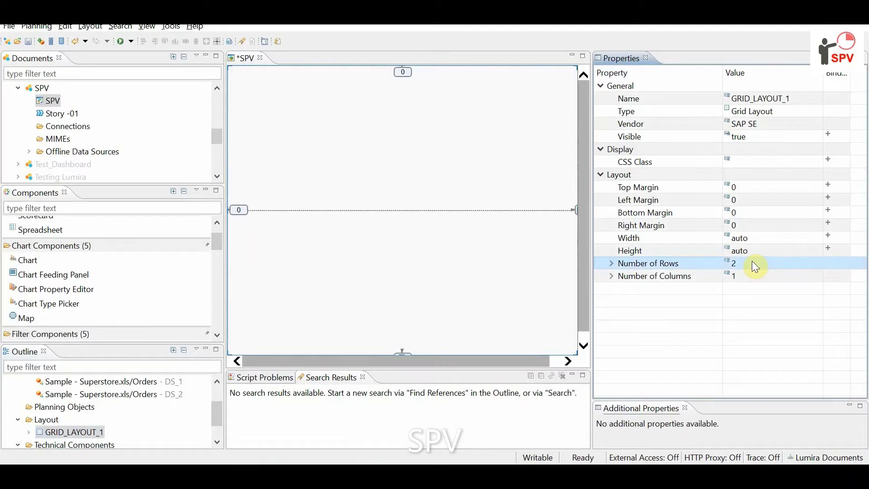
left_click(625, 266)
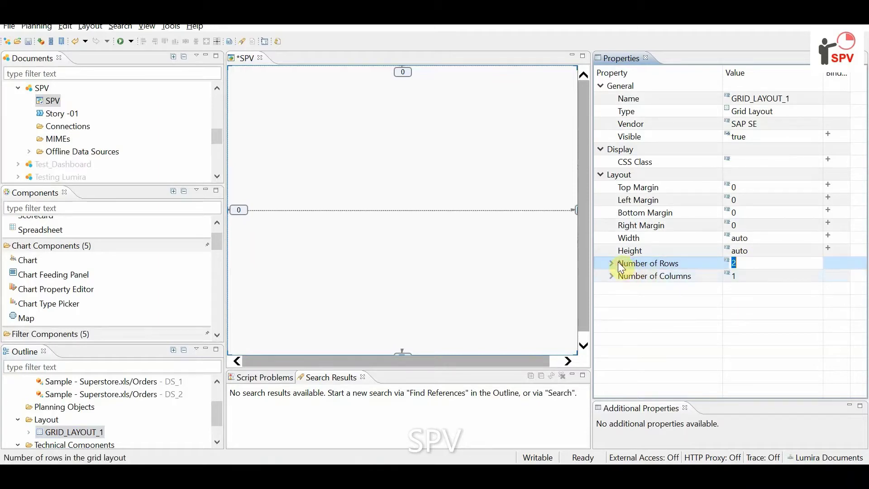
left_click(612, 264)
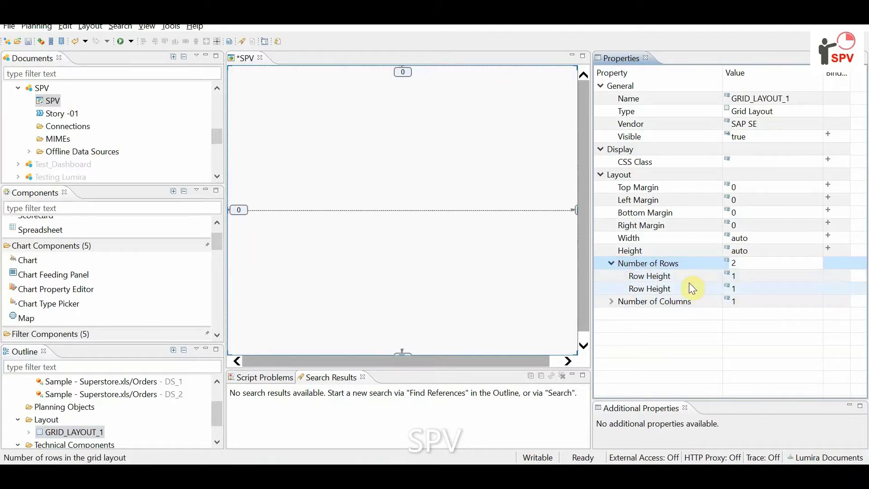
left_click(753, 275)
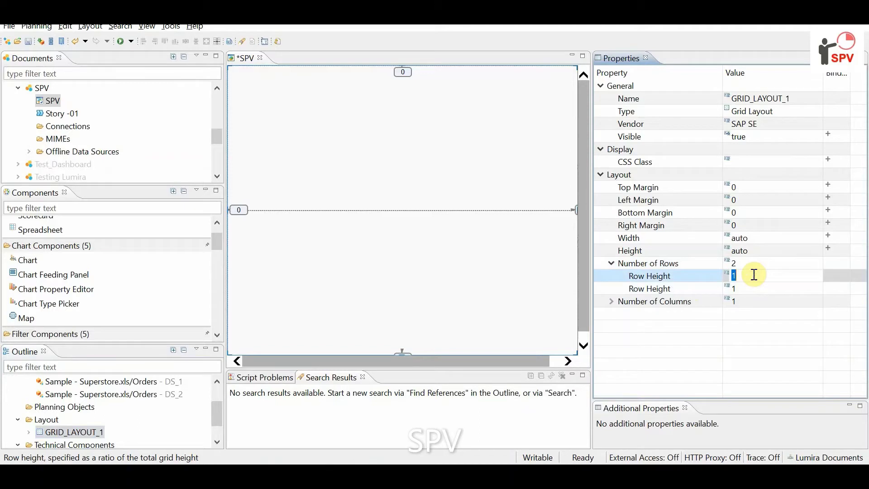
key("Return")
left_click(753, 288)
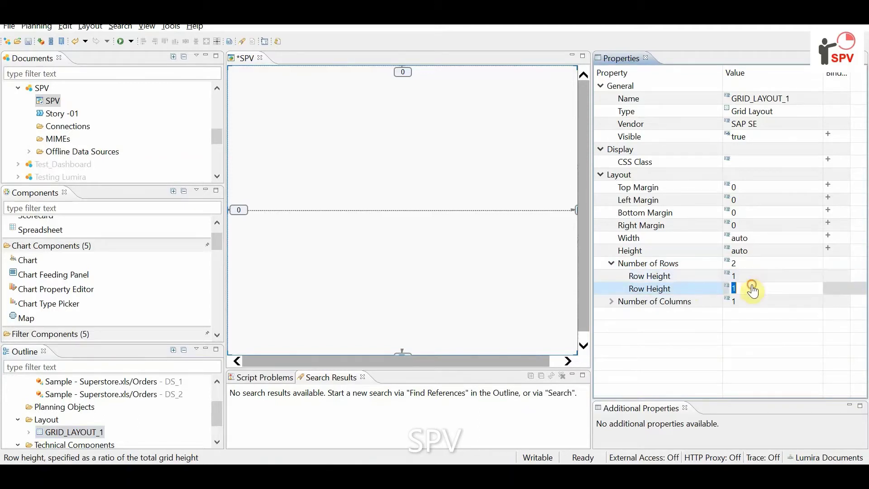
type("9")
left_click(755, 289)
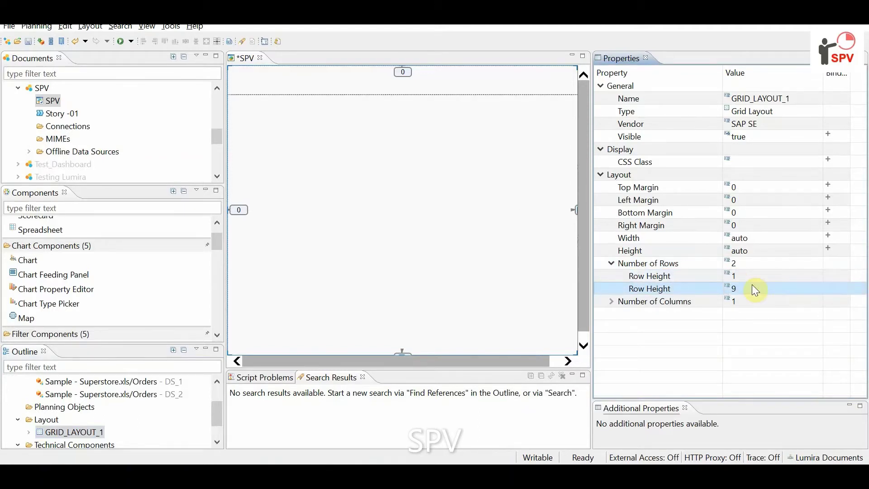
- Add a Text component to the grid layout's upper cell [0, 0]
left_click(30, 433)
left_click(73, 421)
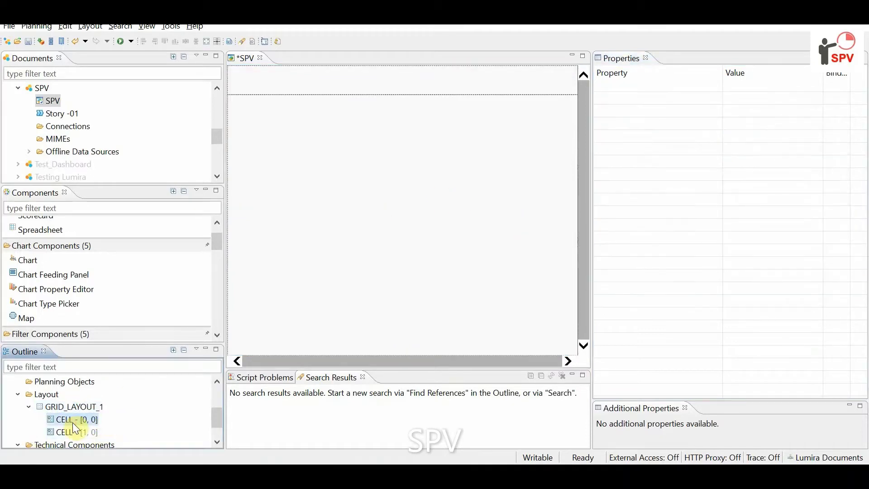
right_click(73, 425)
mouse_move(133, 429)
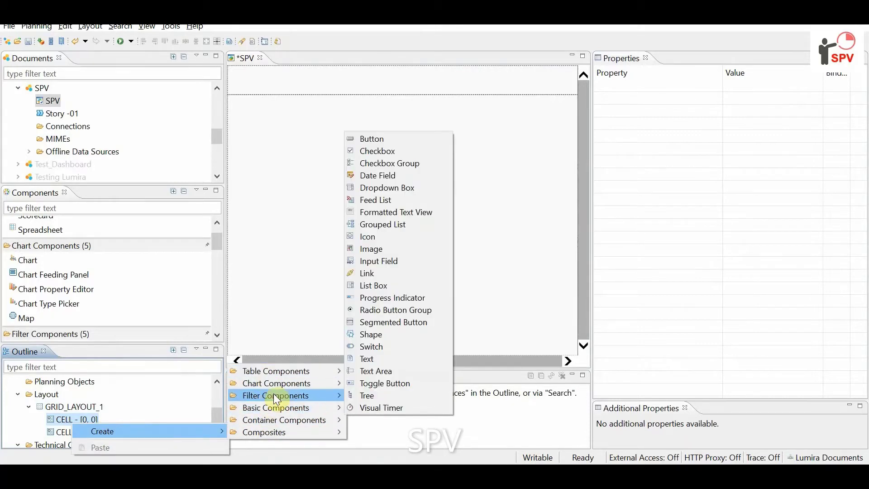
mouse_move(273, 407)
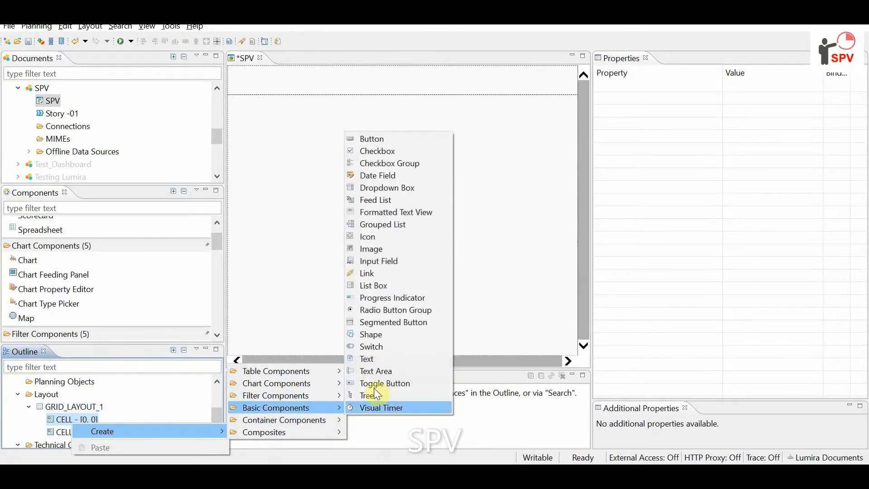
left_click(379, 361)
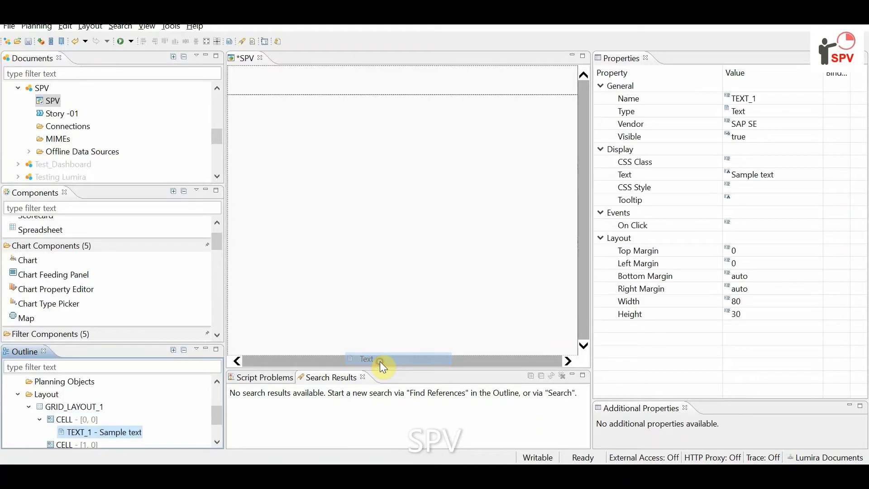
- Change the displayed text of the new text component to "Sales Dashboard"
left_click(774, 177)
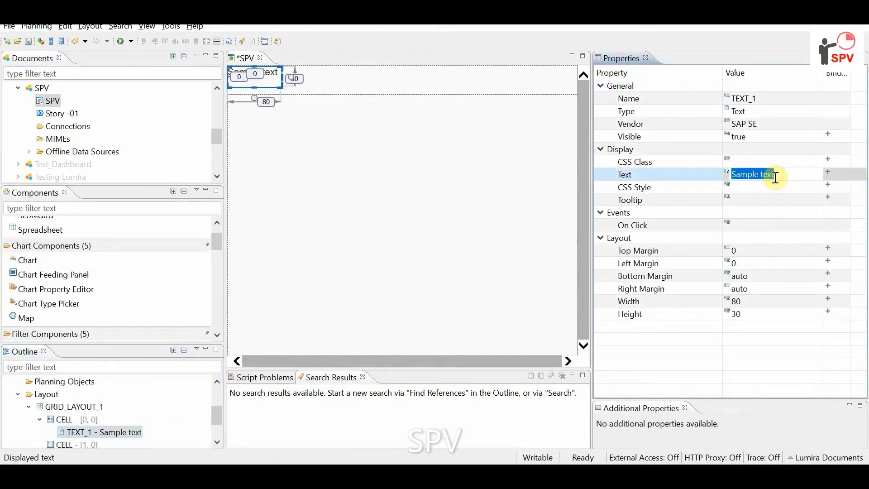
type("Sales Dashboard")
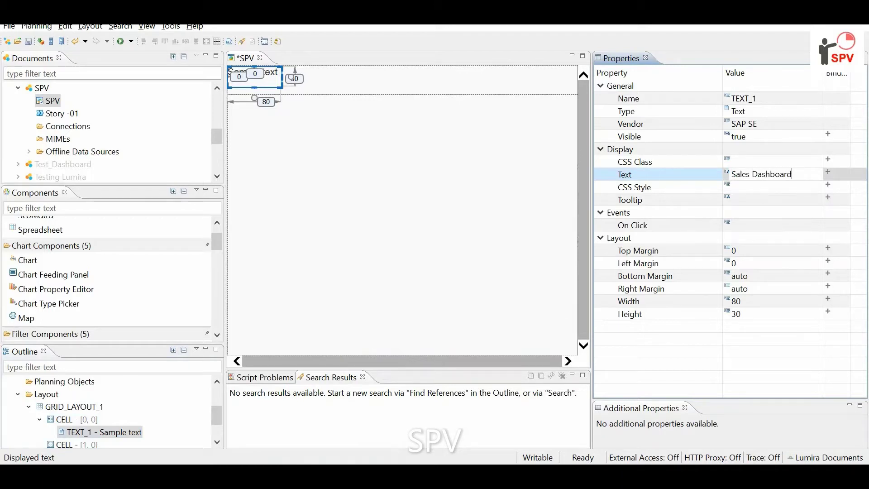
key("Return")
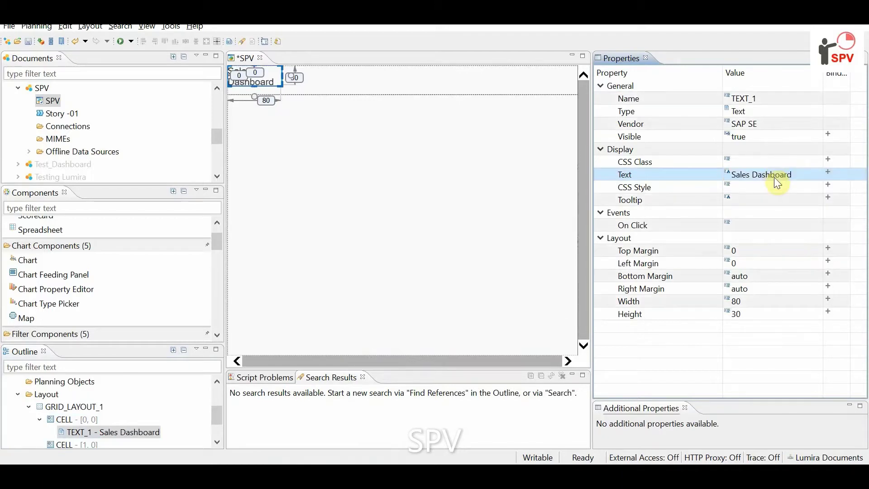
- Set the width and height of the Sales Dashboard text to auto
left_click(752, 303)
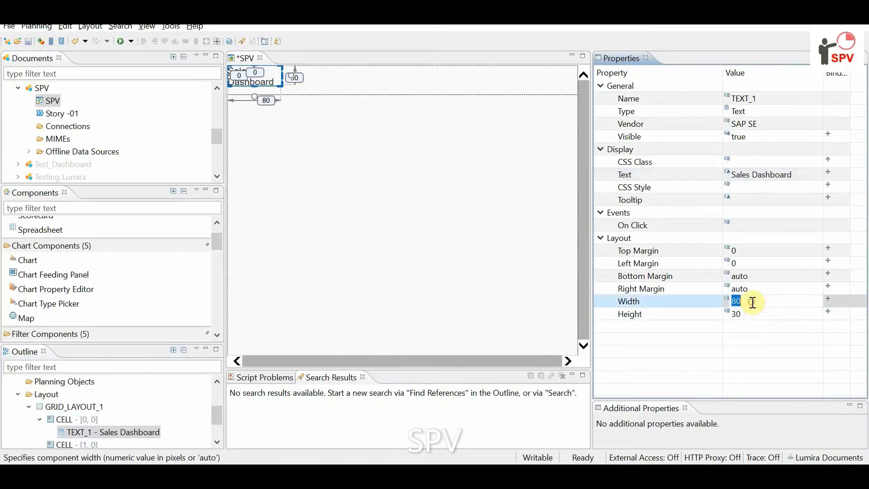
type("auto")
key("Return")
left_click(750, 312)
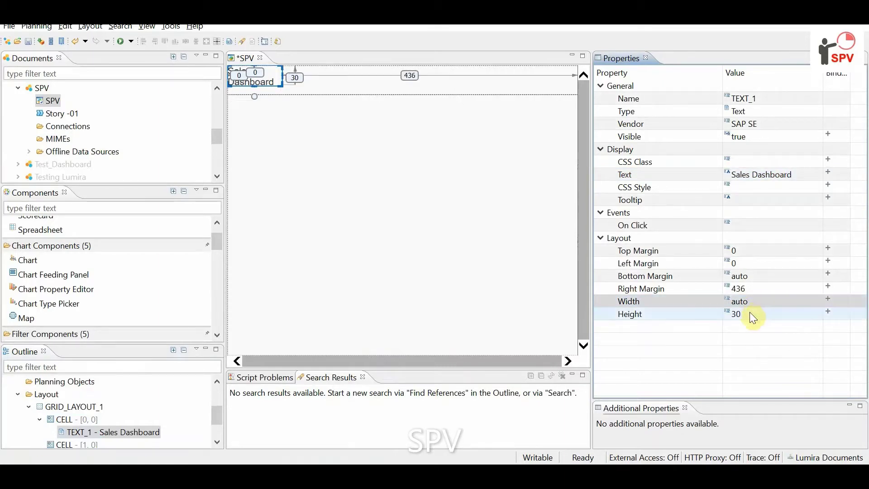
type("auto")
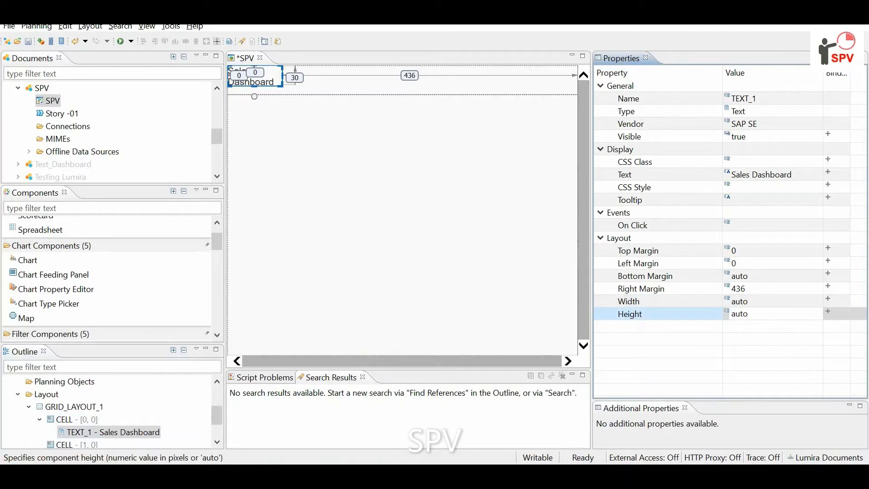
key("Return")
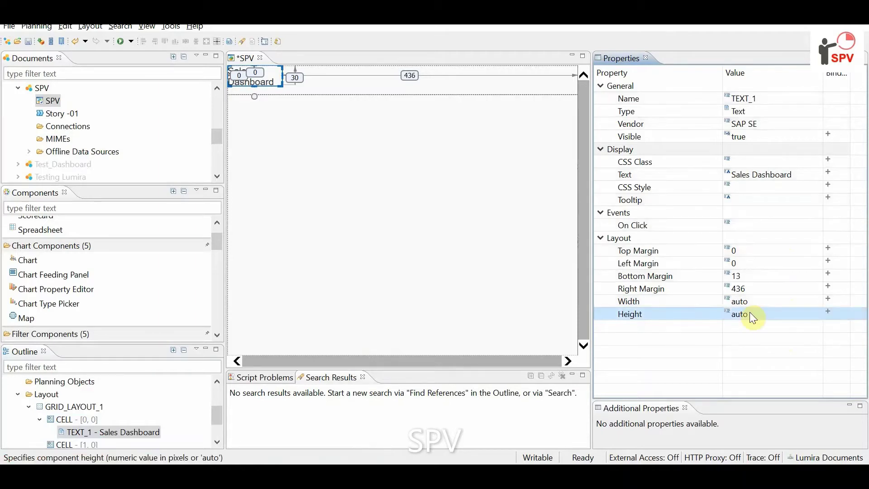
- Set the bottom and right margins of the Sales Dashboard text to 0
left_click(755, 275)
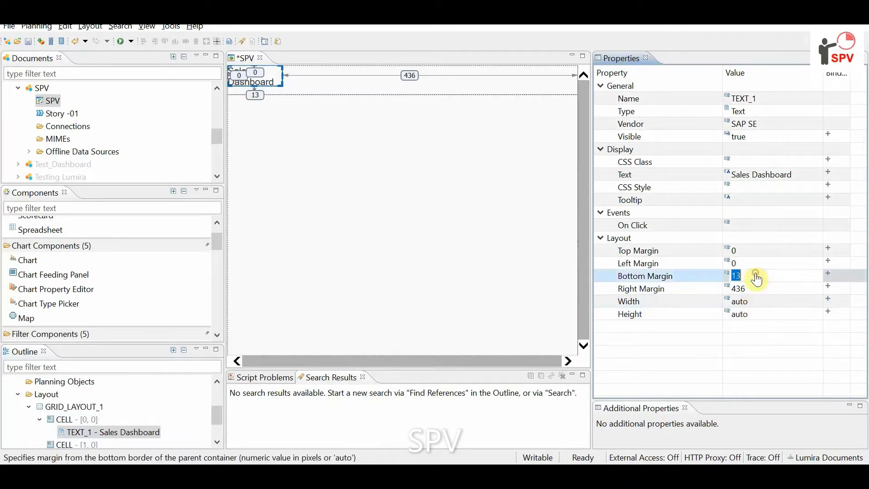
type("0")
key("Return")
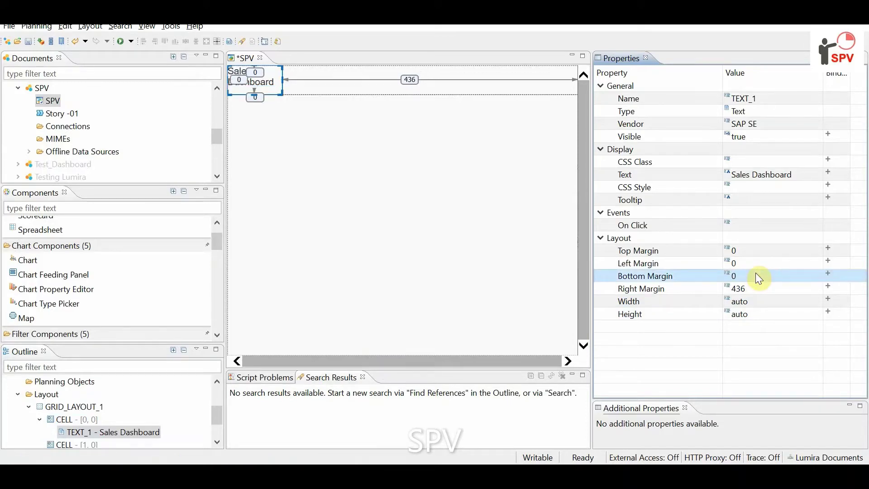
left_click(753, 289)
type("0")
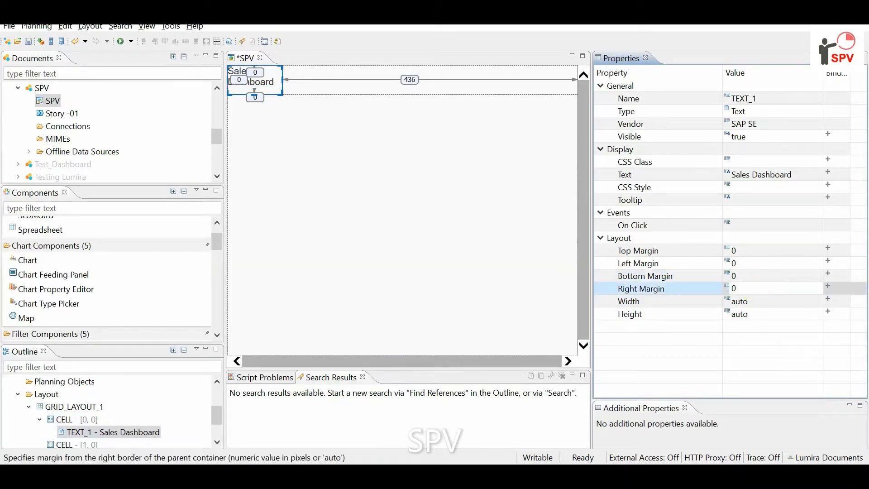
key("Return")
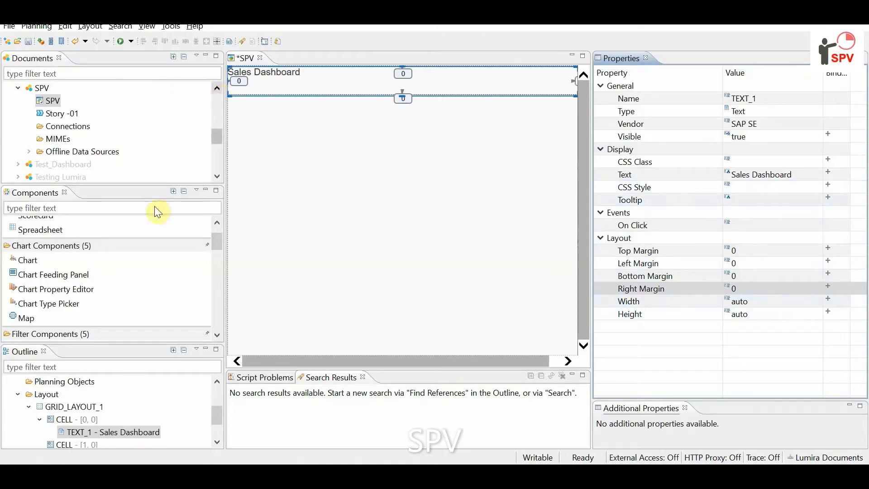
- Add a nested Grid Layout container to the main grid layout's lower cell [1, 0]
scroll(89, 415, "down", 1)
left_click(81, 406)
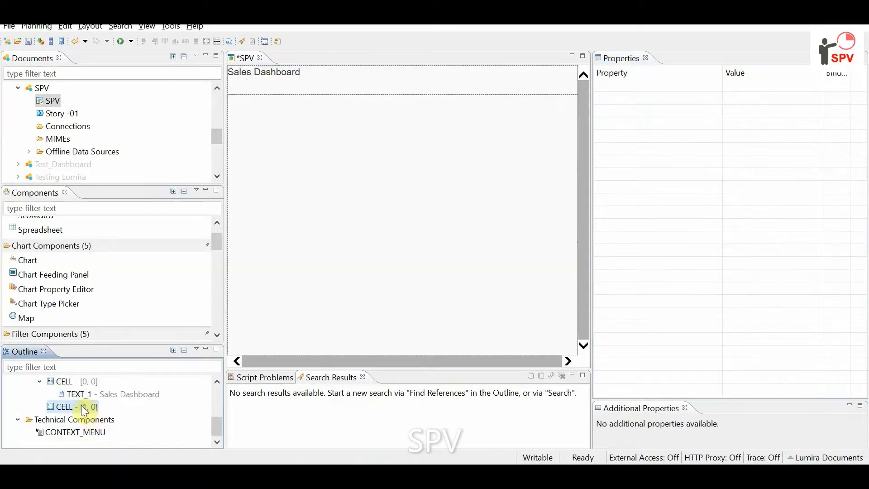
right_click(86, 412)
mouse_move(124, 415)
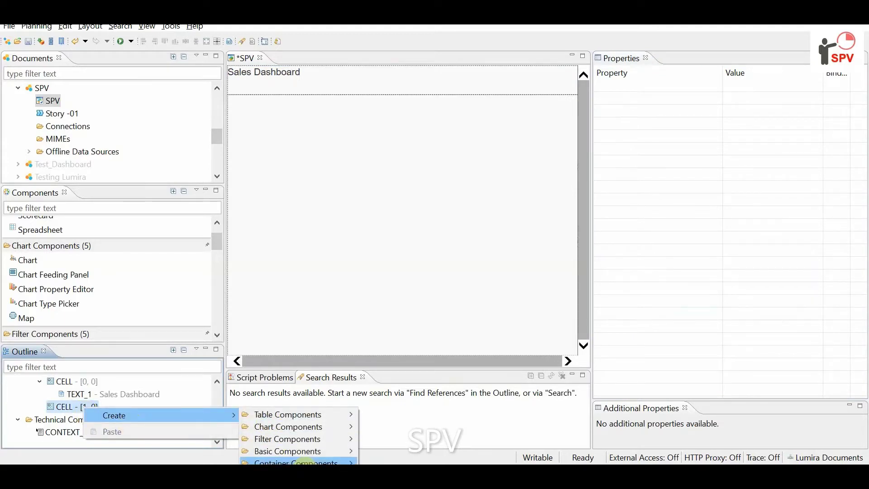
mouse_move(301, 461)
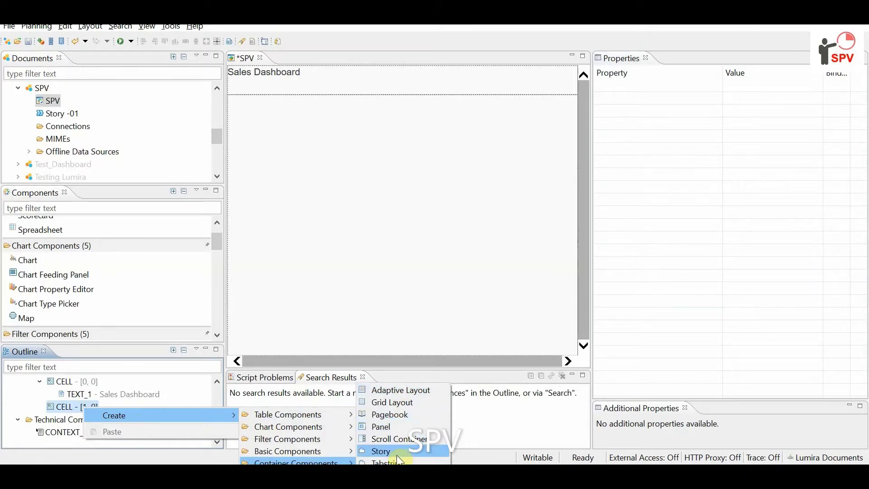
left_click(403, 410)
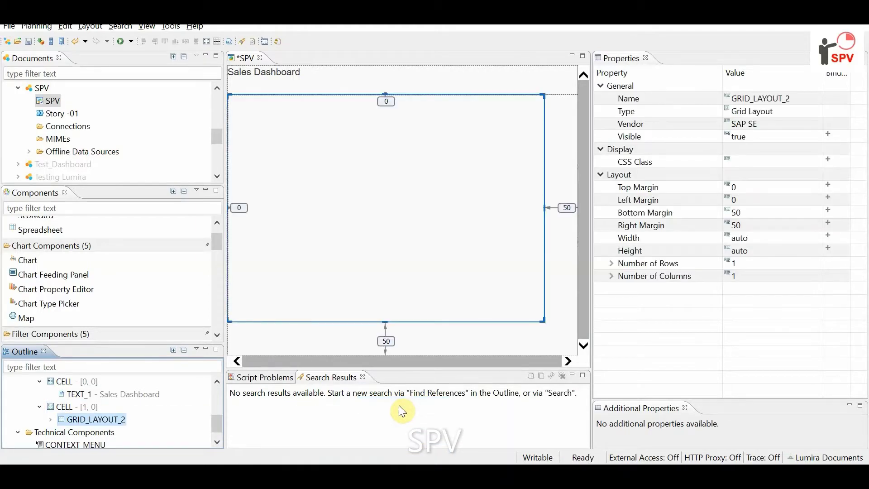
- Set the bottom and right margins of the nested grid layout to 0
left_click(749, 213)
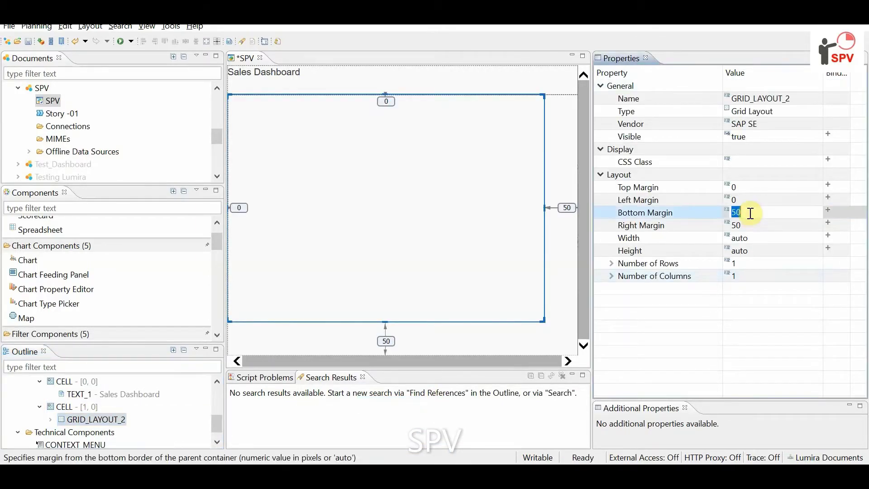
type("0")
key("Return")
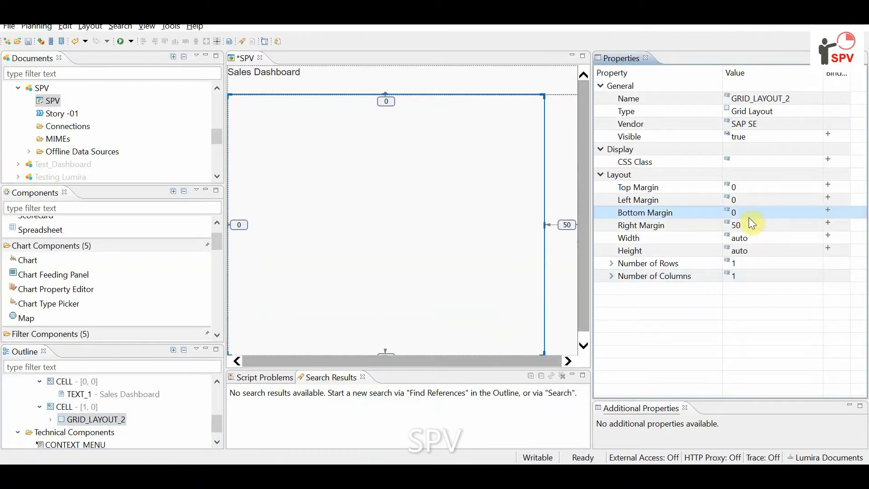
left_click(748, 224)
type("0")
key("Return")
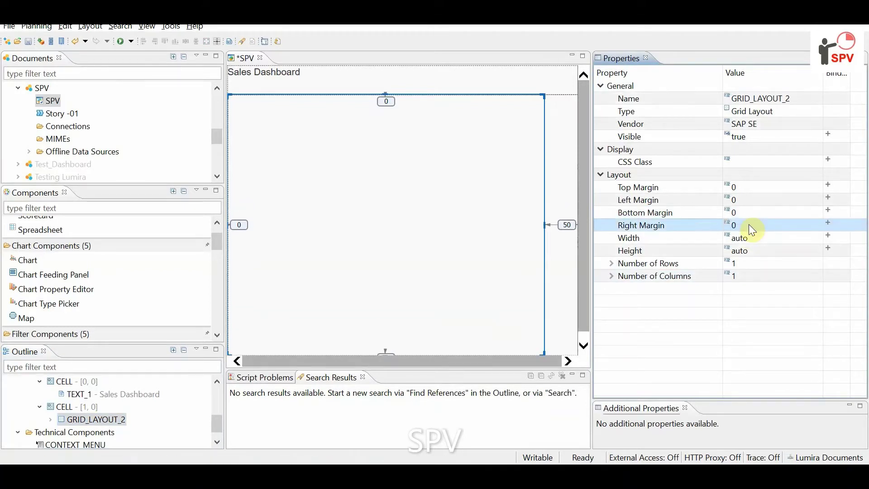
- Set the nested grid layout's number of columns to 2
left_click(739, 277)
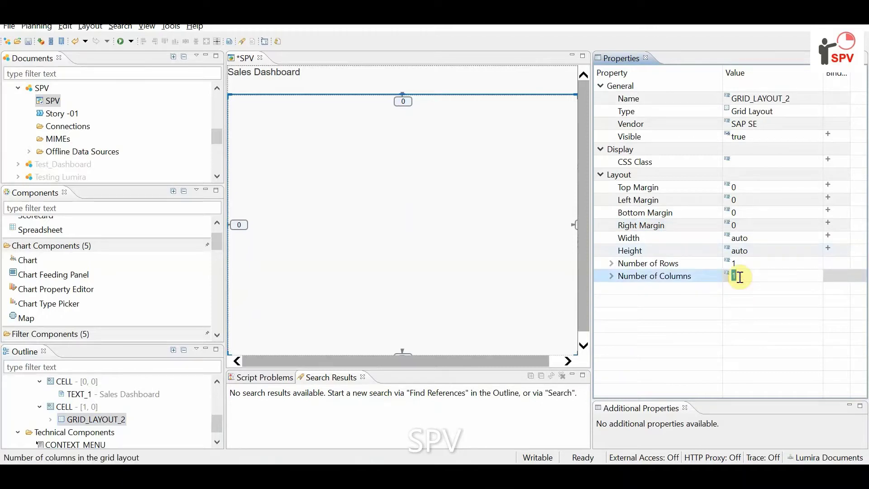
type("2")
key("Return")
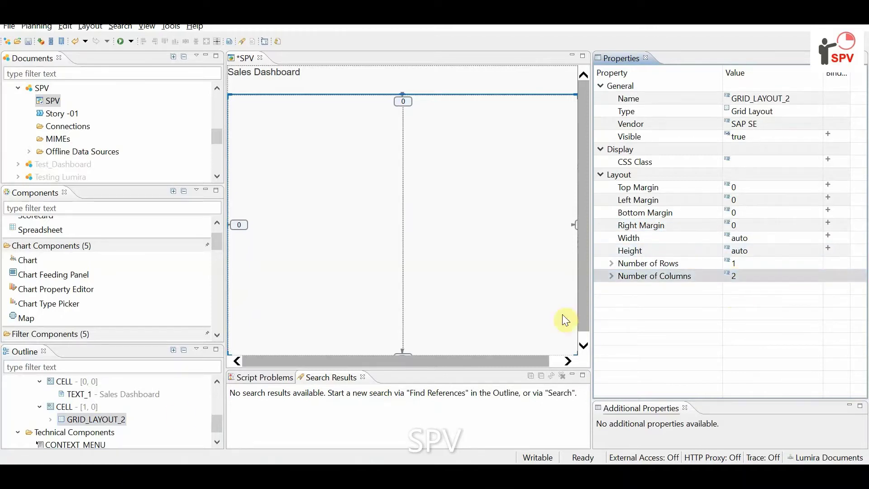
left_click(752, 298)
- Add a Chart component to the nested grid layout's first cell [0, 0]
left_click(51, 419)
scroll(175, 397, "down", 1)
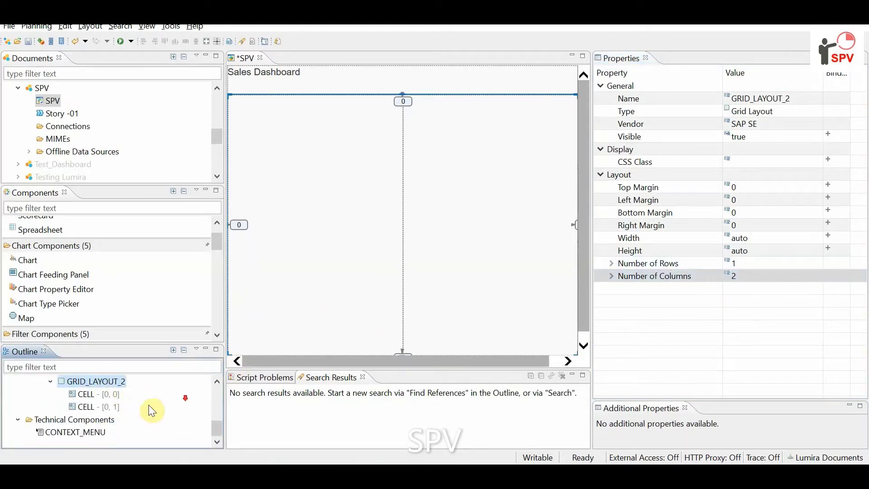
right_click(91, 398)
mouse_move(149, 406)
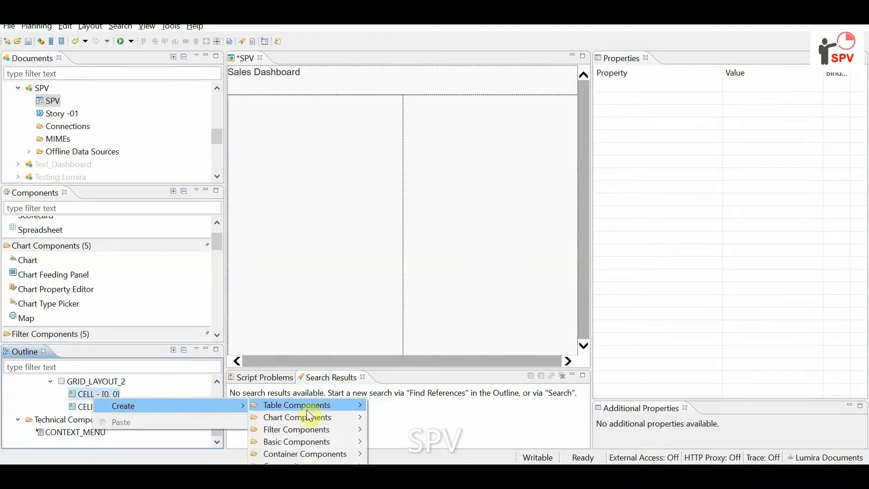
mouse_move(321, 417)
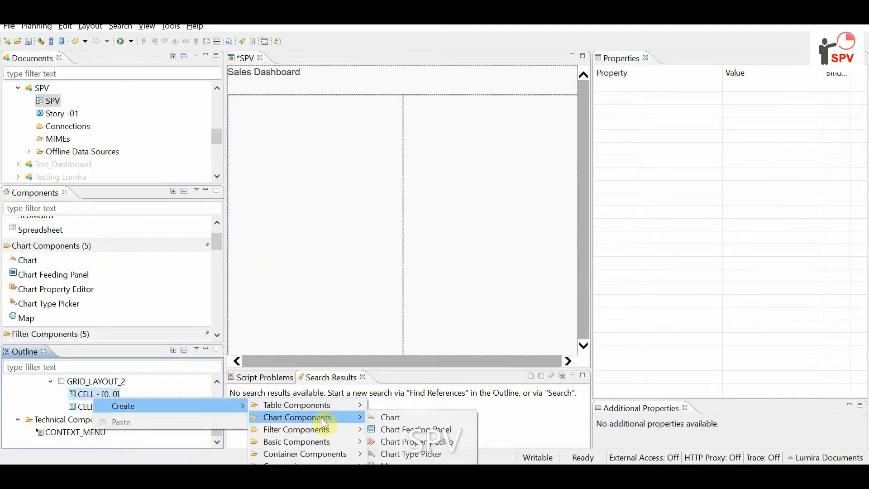
left_click(401, 418)
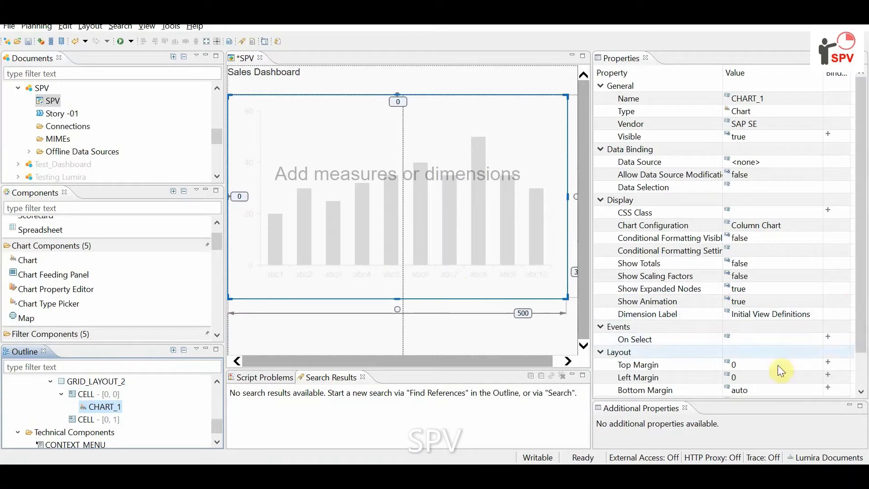
- Set the height and width of the new chart to auto
scroll(781, 370, "down", 1)
left_click(751, 388)
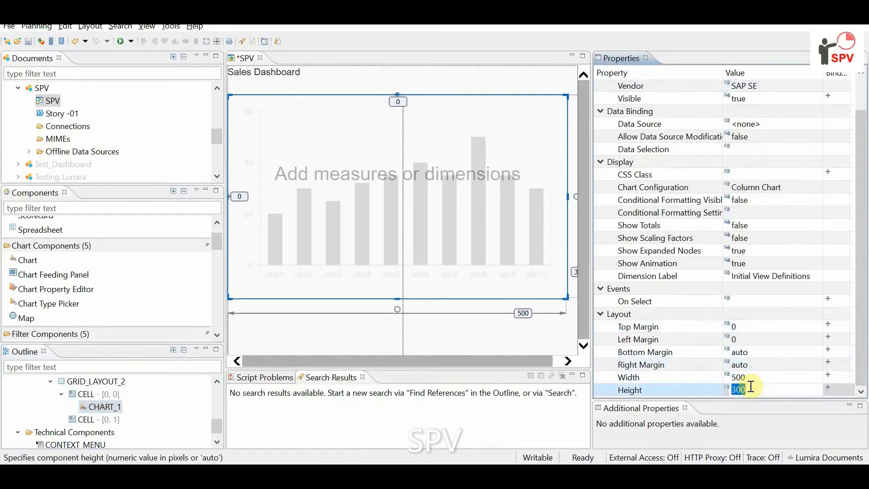
type("auto")
key("Return")
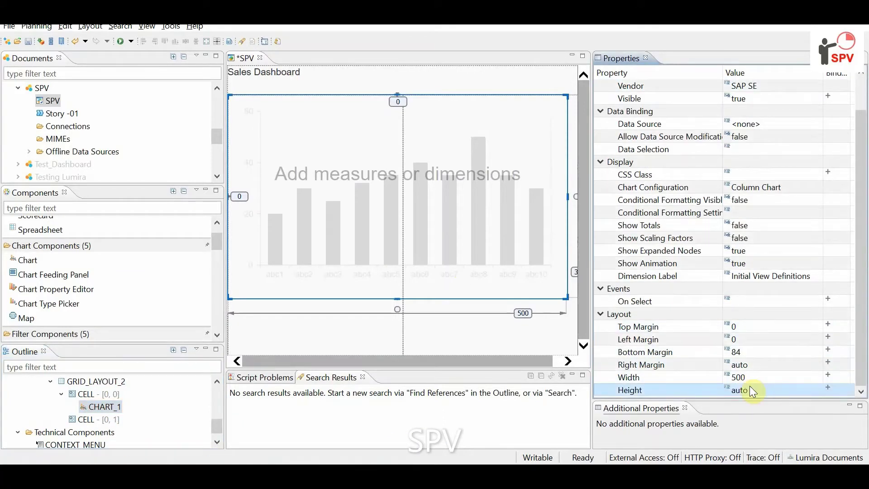
left_click(747, 378)
type("a")
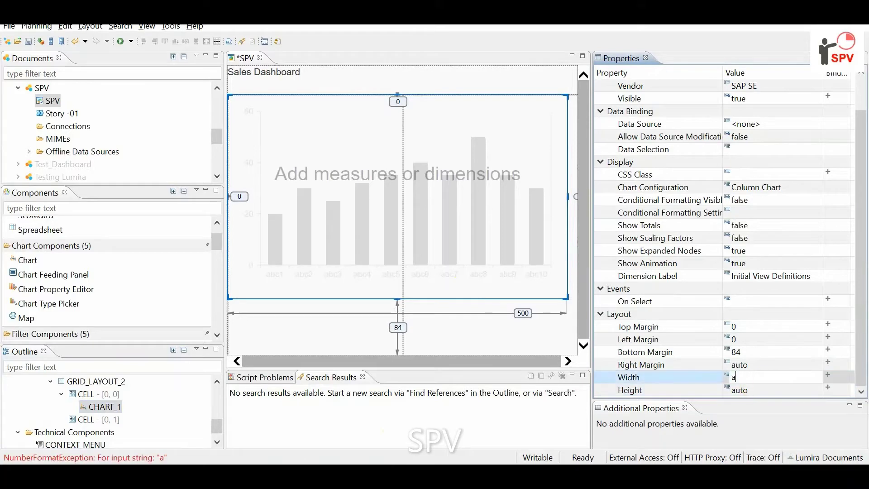
type("uto")
key("Return")
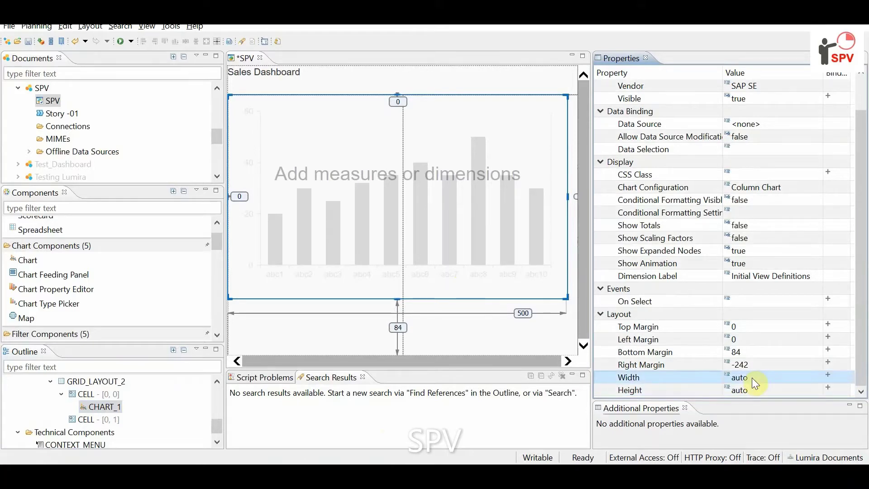
- Set the bottom and right margins of the chart in cell [0, 0] to 0
left_click(744, 352)
type("0")
key("Return")
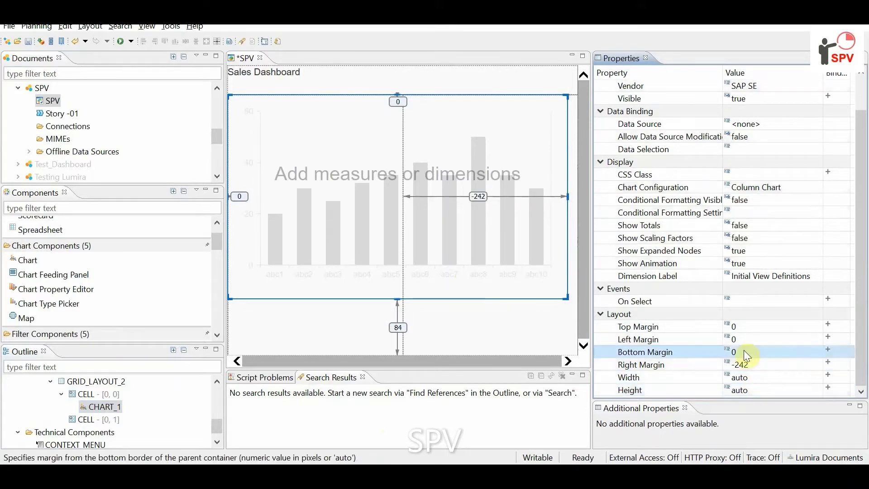
left_click(755, 364)
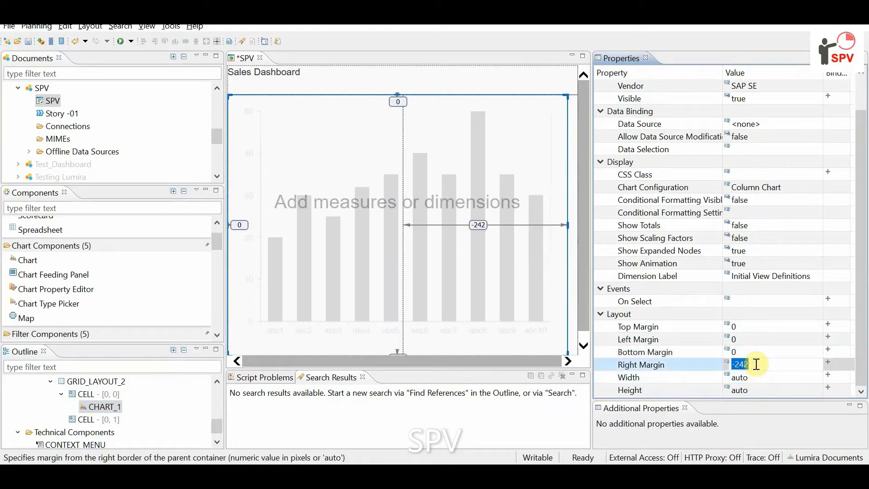
type("0")
key("Return")
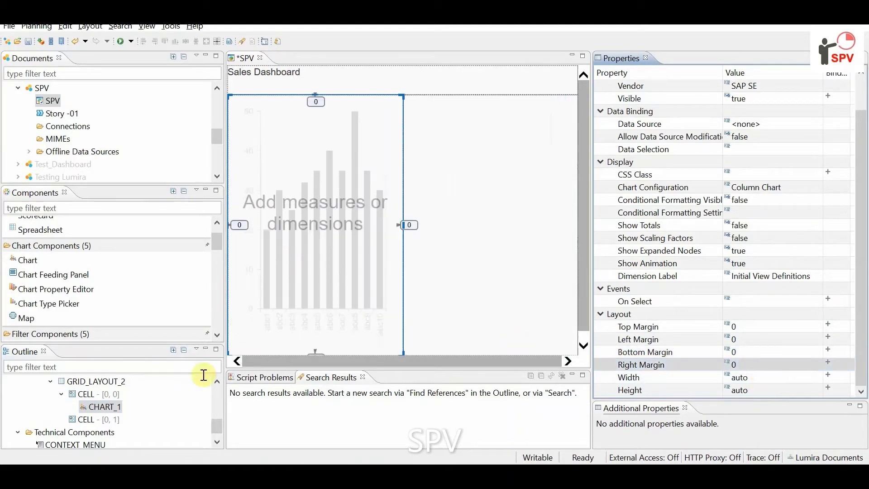
- Copy the chart from cell [0, 0] and paste it into the nested grid layout's cell [0, 1]
left_click_drag(341, 221, 213, 323)
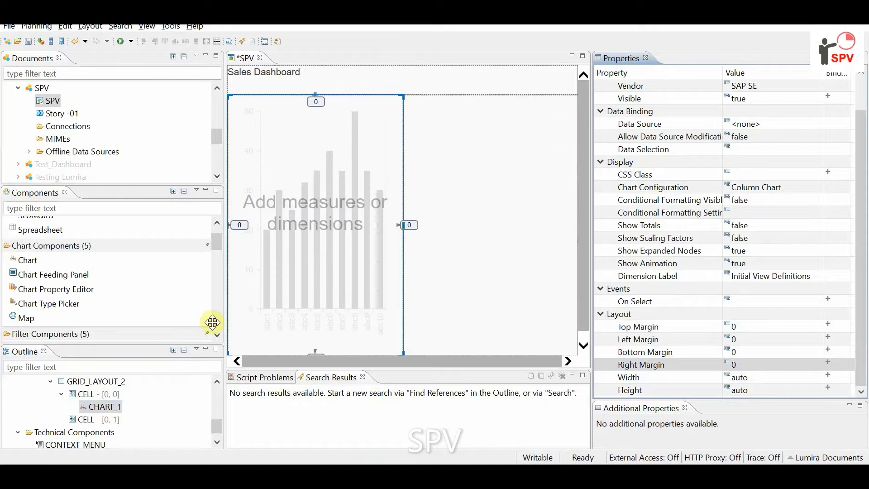
right_click(95, 407)
left_click(142, 330)
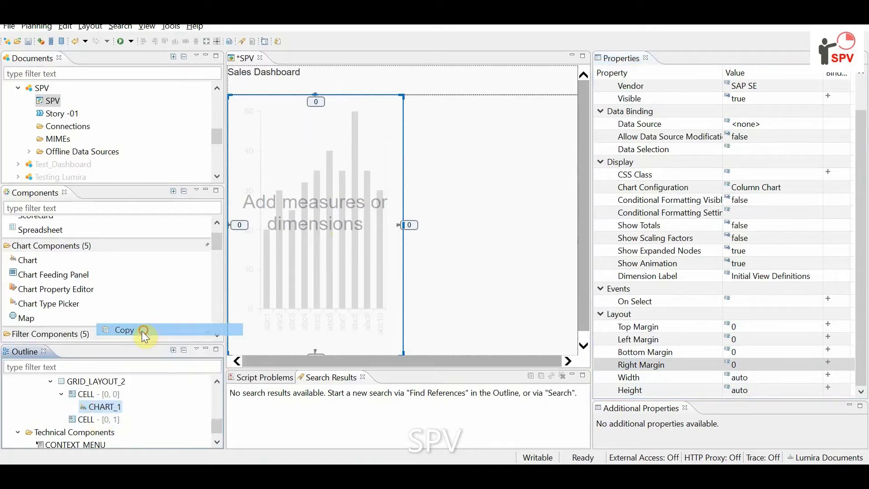
right_click(97, 420)
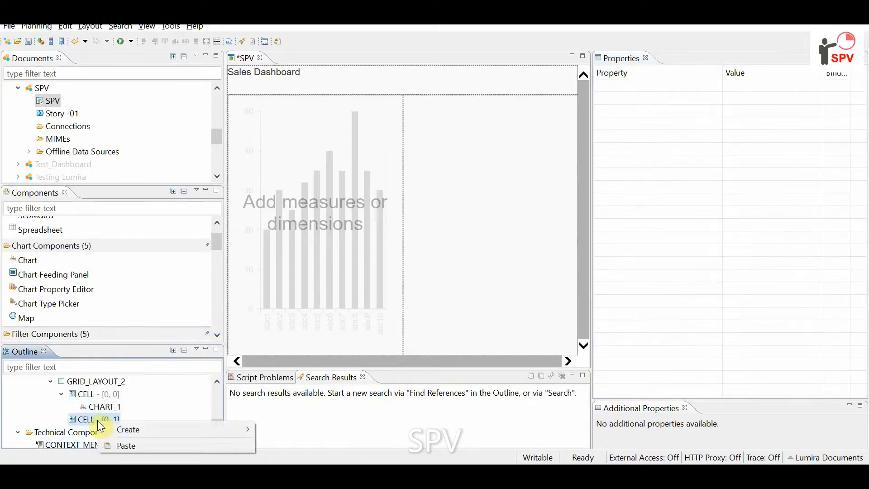
left_click(135, 443)
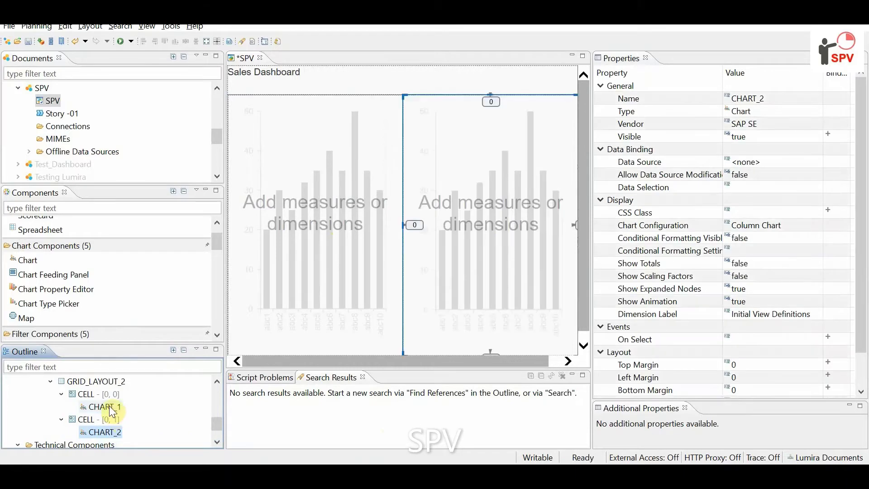
- Assign data source DS_1 to CHART_1 in the nested grid's first cell
left_click(111, 409)
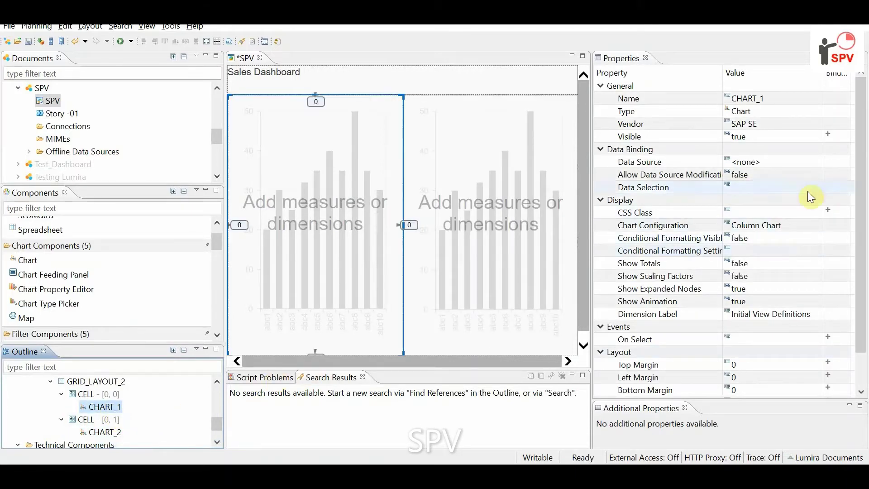
left_click(778, 165)
left_click(804, 163)
left_click(743, 186)
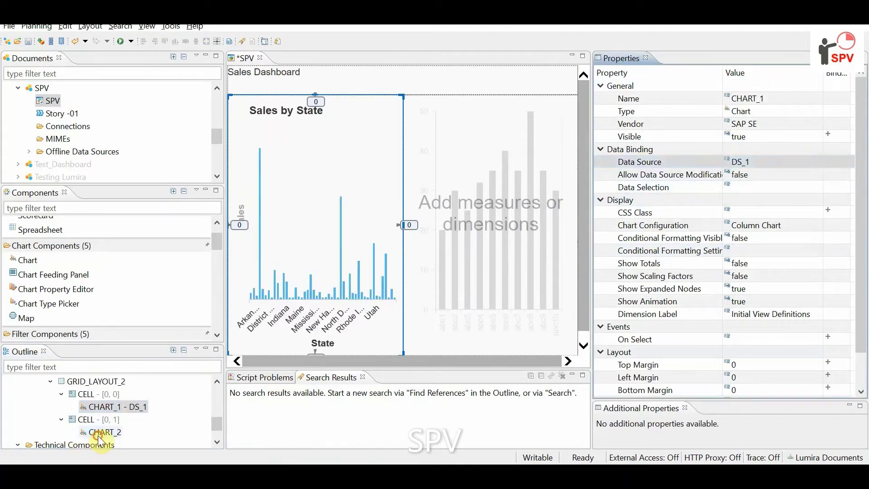
- Assign data source DS_2 to CHART_2 in the nested grid's second cell
left_click(104, 432)
left_click(783, 165)
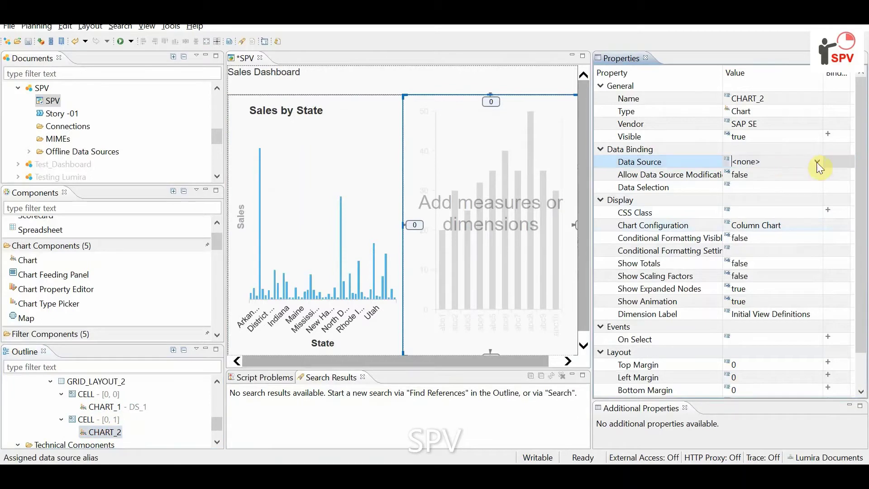
left_click(816, 162)
left_click(749, 197)
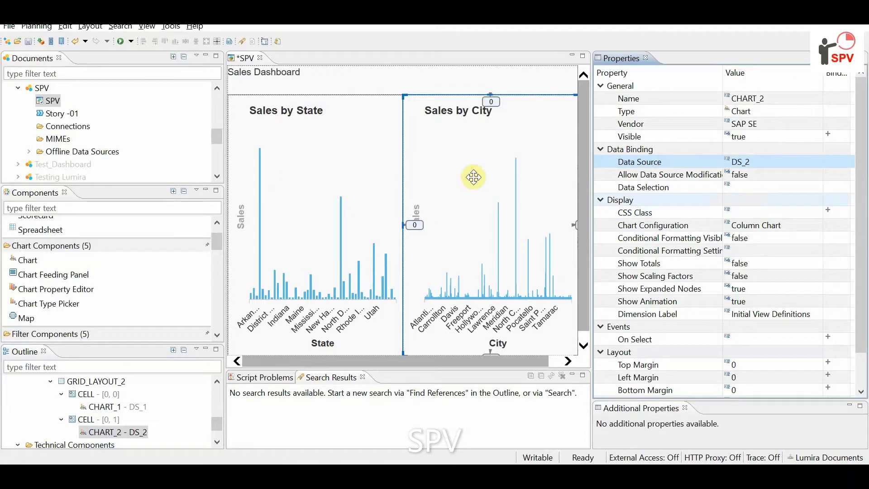
- Open the chart configuration of the Sales by State chart and change its chart type from Column to Bar
left_click(308, 258)
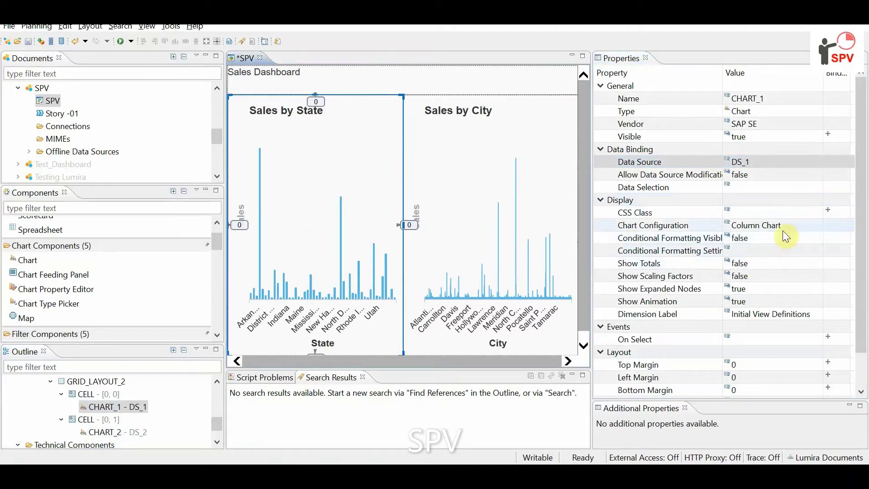
left_click(797, 226)
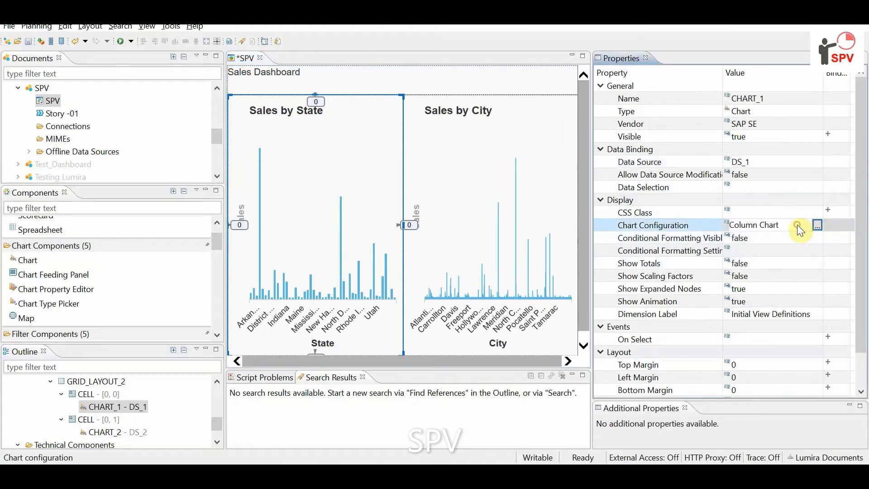
left_click(817, 225)
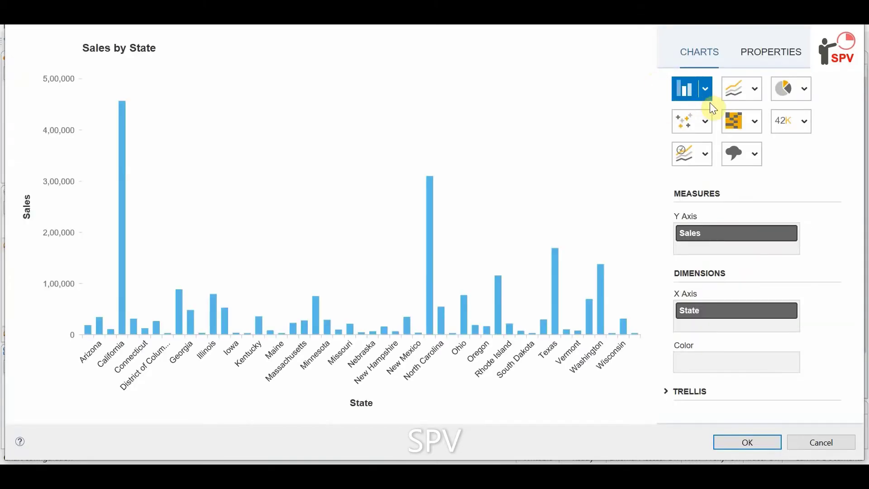
left_click(706, 87)
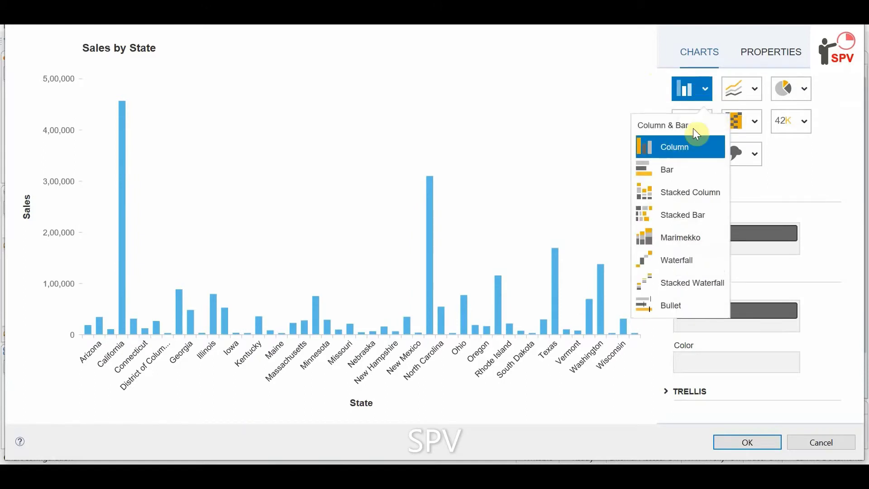
left_click(676, 175)
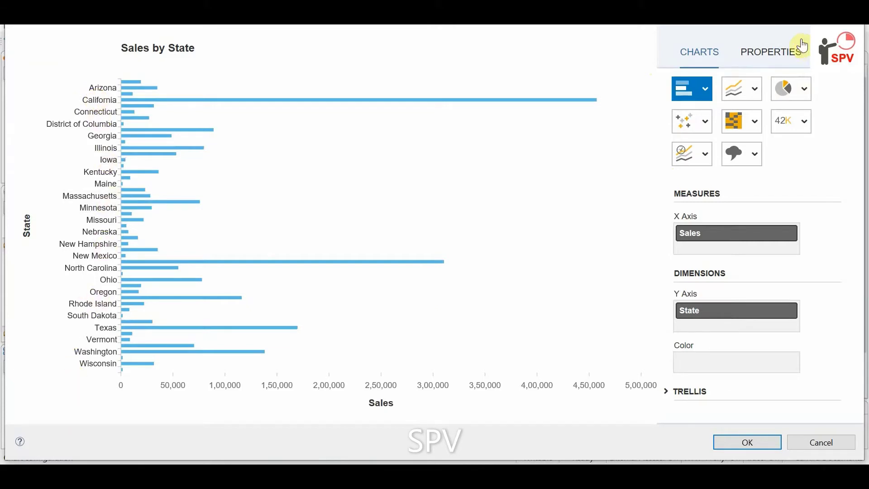
- Center the chart title of the Sales by State chart and change its bar color to orange
left_click(786, 52)
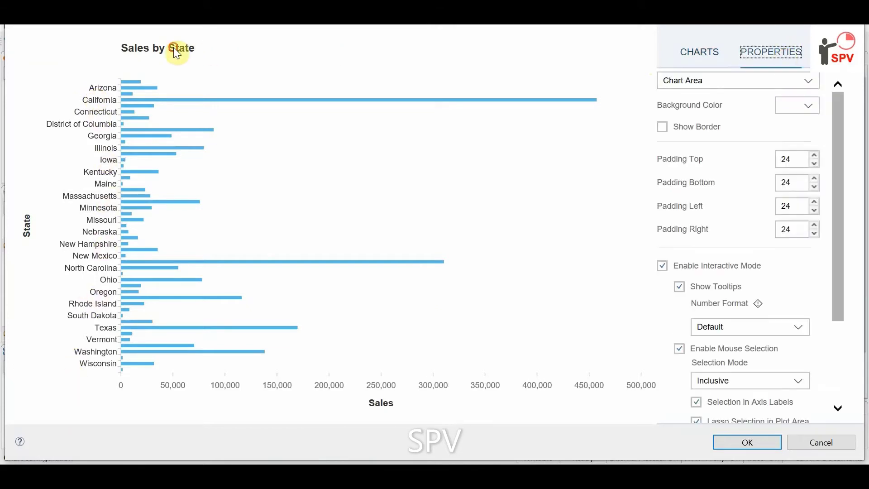
left_click(186, 52)
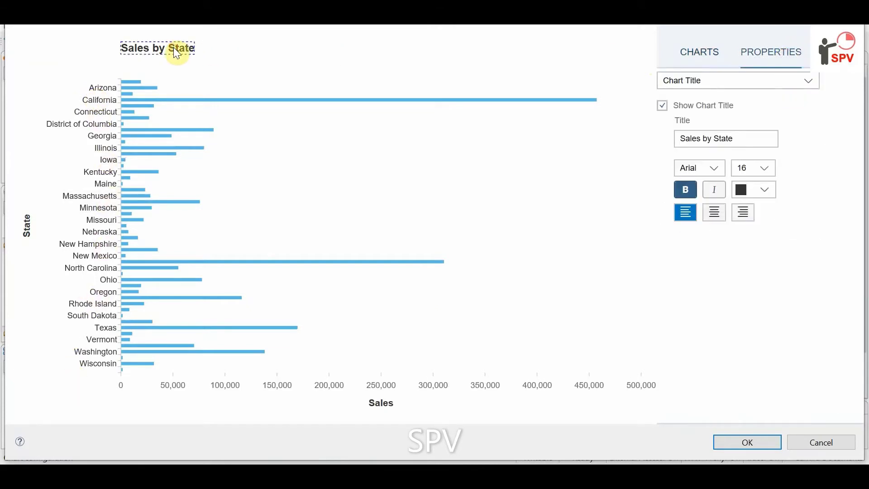
left_click(719, 216)
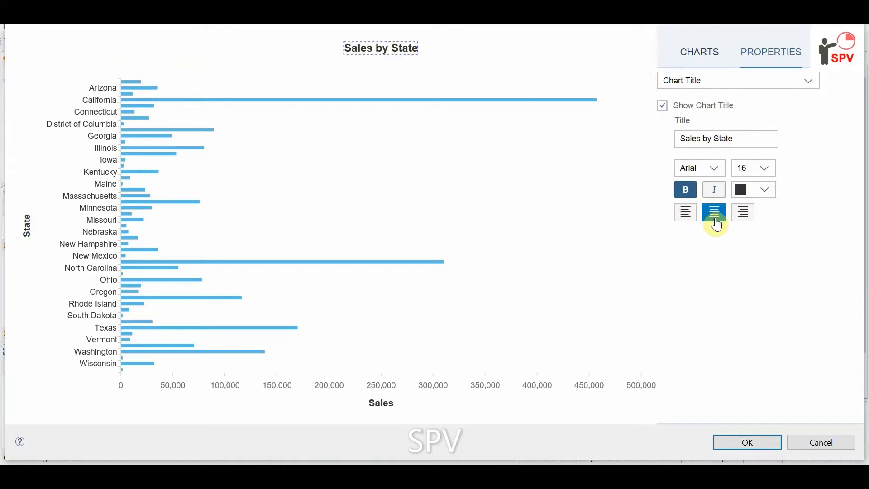
left_click(570, 99)
left_click(814, 209)
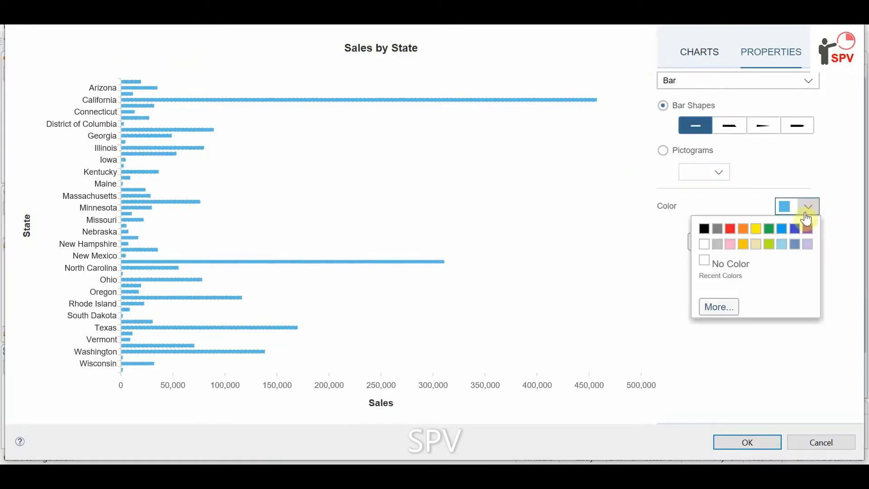
left_click(746, 232)
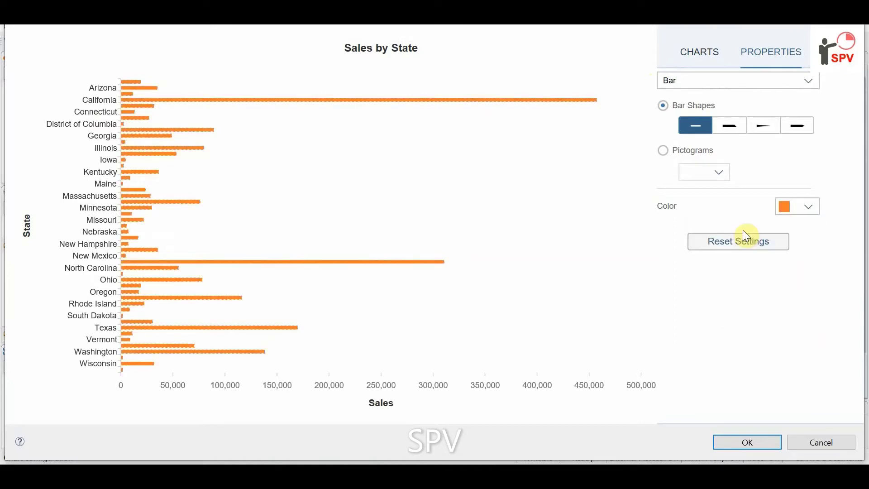
- Set the plot area's background color to light gray in the Sales by State chart and apply the chart configuration
left_click(589, 188)
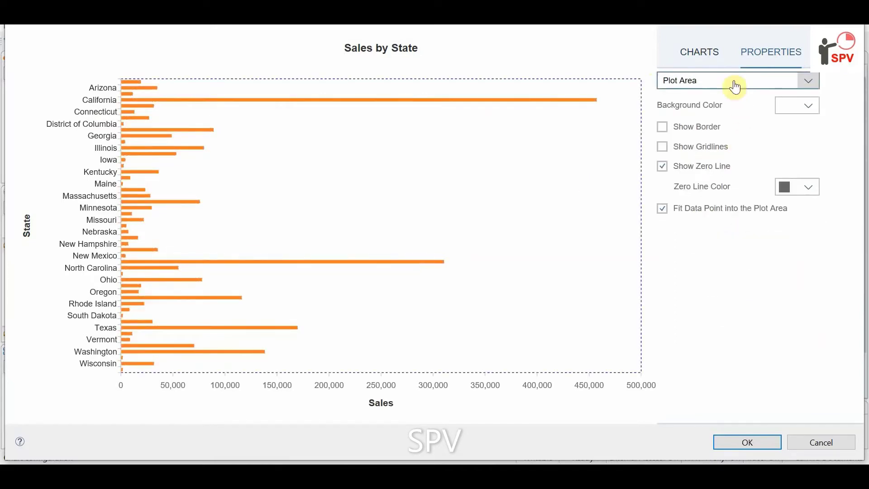
left_click(699, 60)
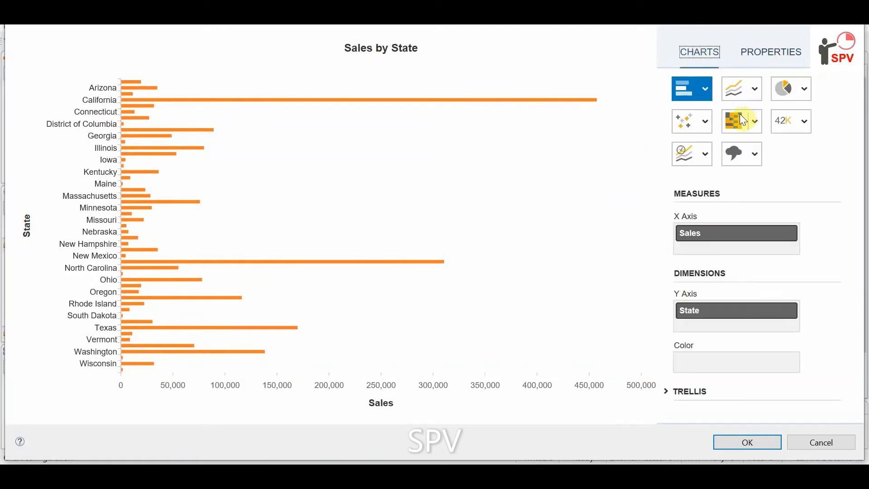
left_click(770, 64)
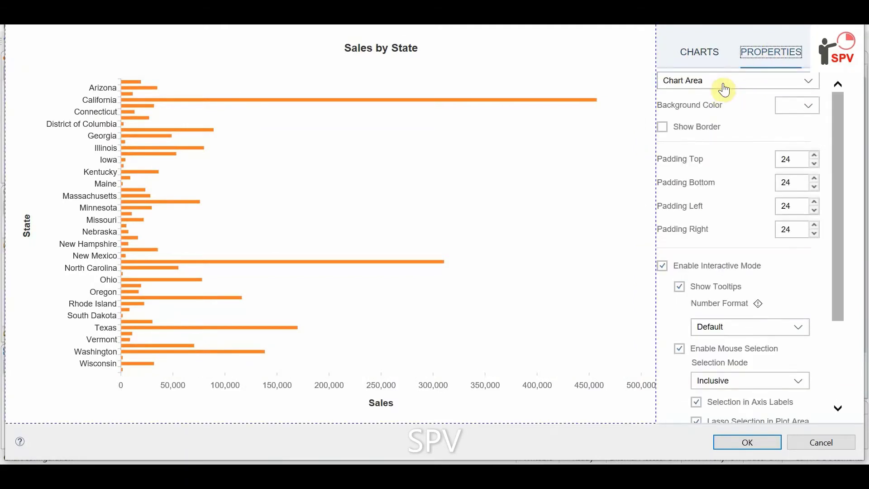
left_click(724, 86)
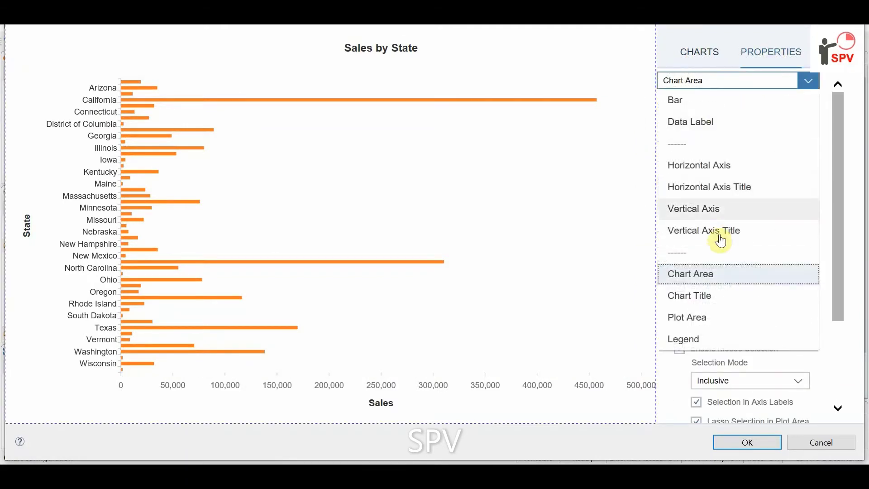
left_click(707, 319)
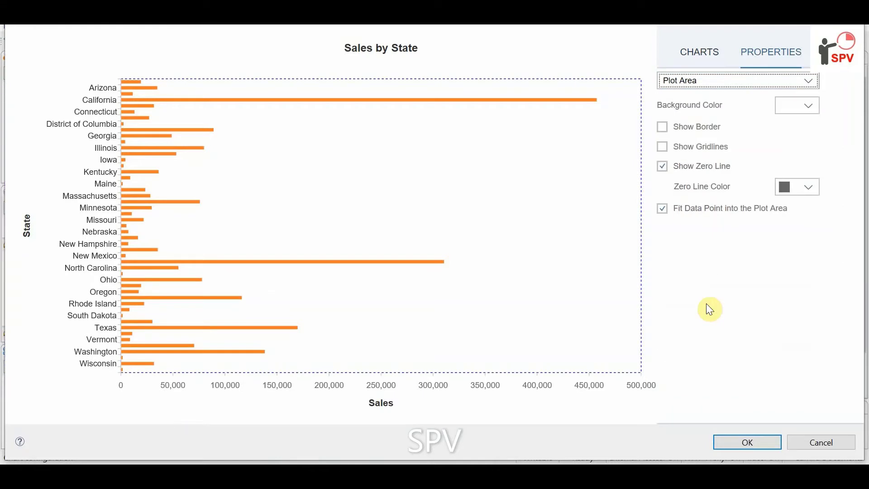
left_click(809, 106)
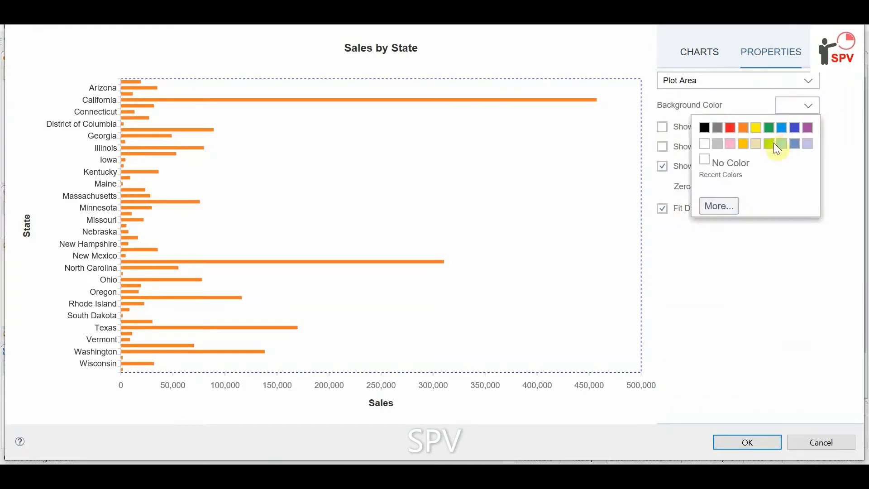
left_click(722, 144)
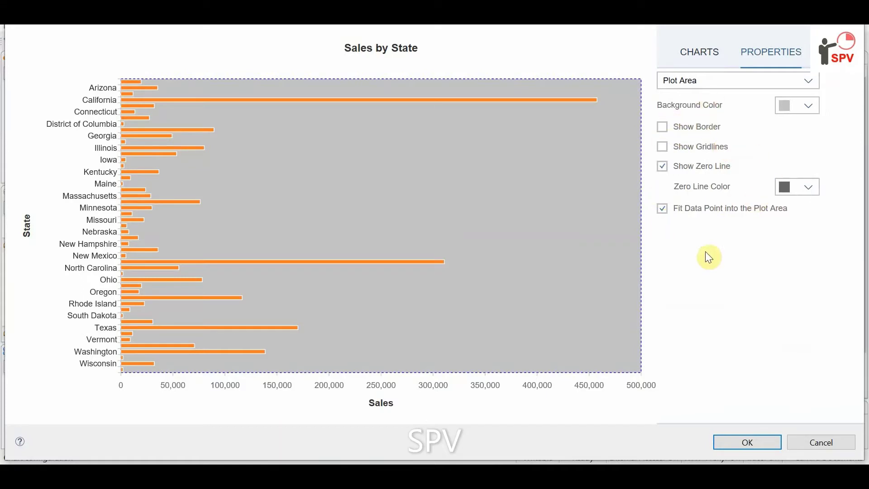
left_click(749, 442)
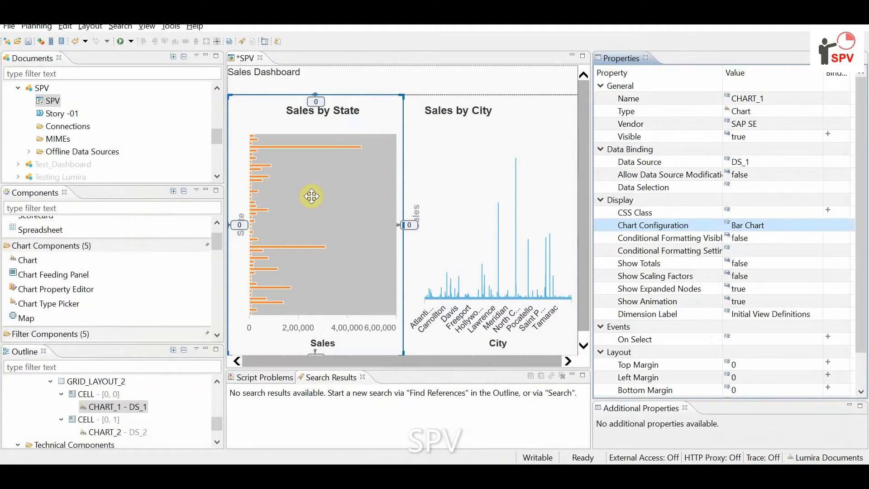
left_click_drag(323, 218, 398, 221)
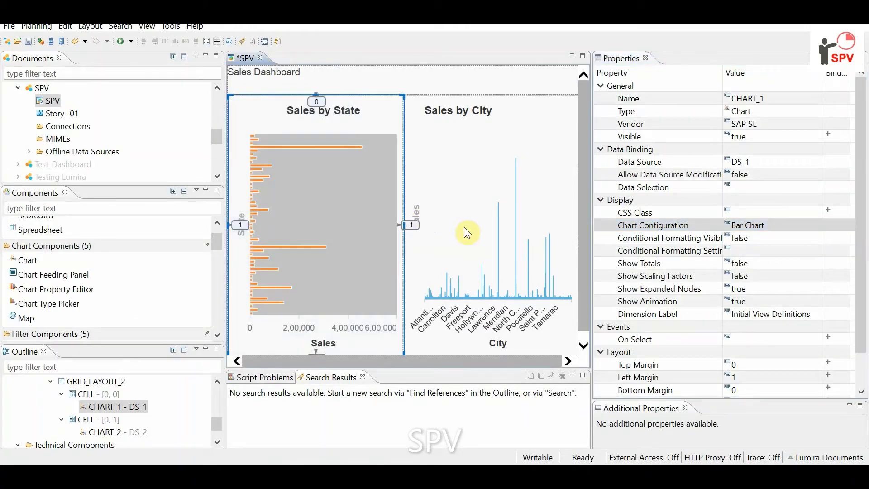
- Open the chart configuration of the Sales by City chart and change its chart type from Column to Bar
left_click(458, 193)
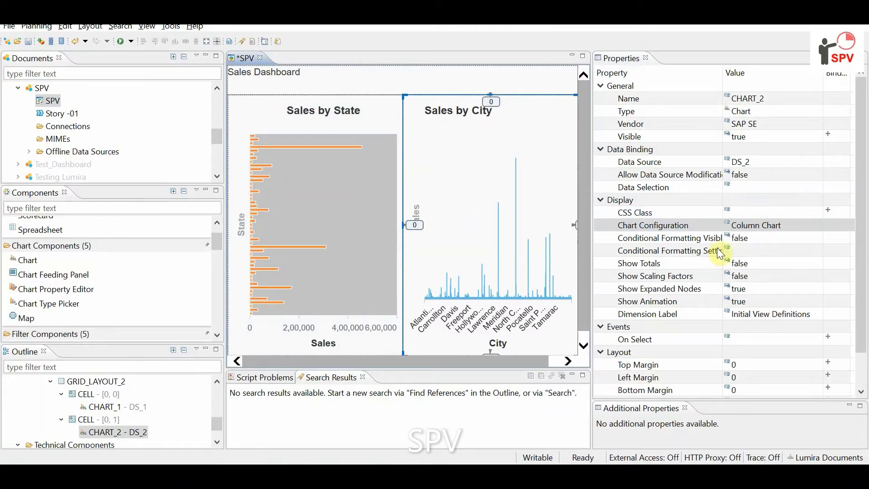
left_click(771, 224)
left_click(821, 227)
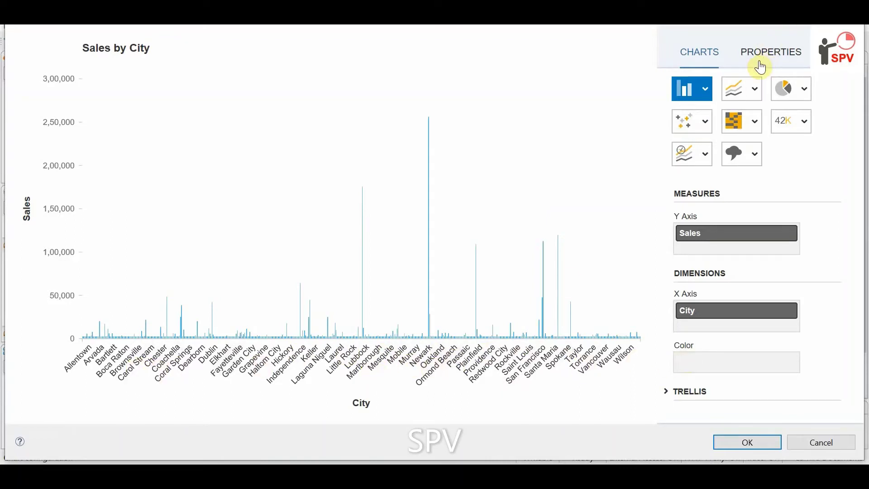
left_click(707, 90)
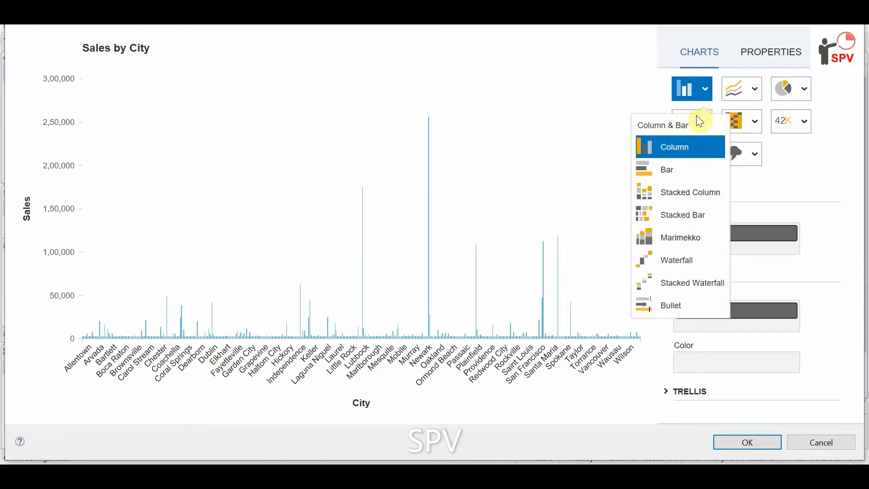
left_click(821, 153)
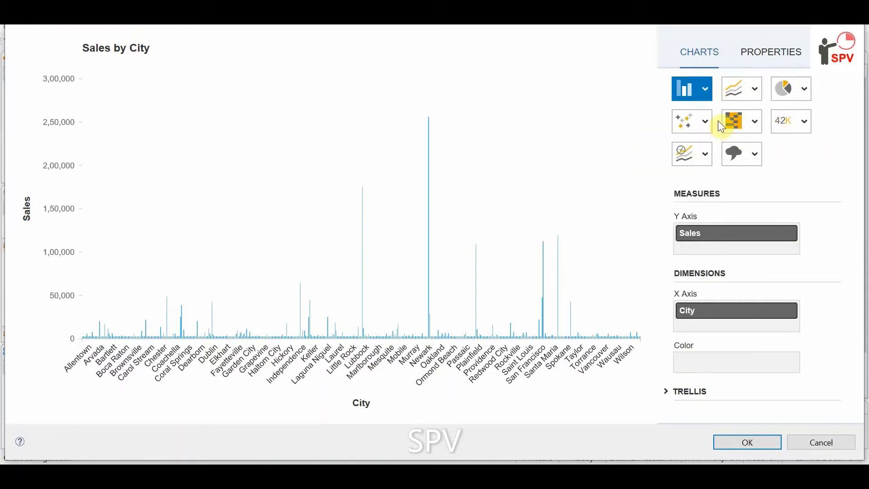
left_click(754, 89)
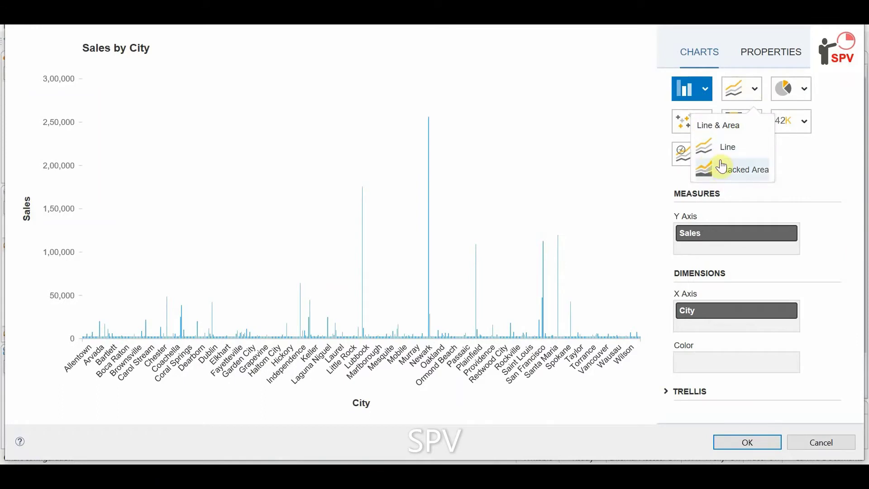
left_click(705, 88)
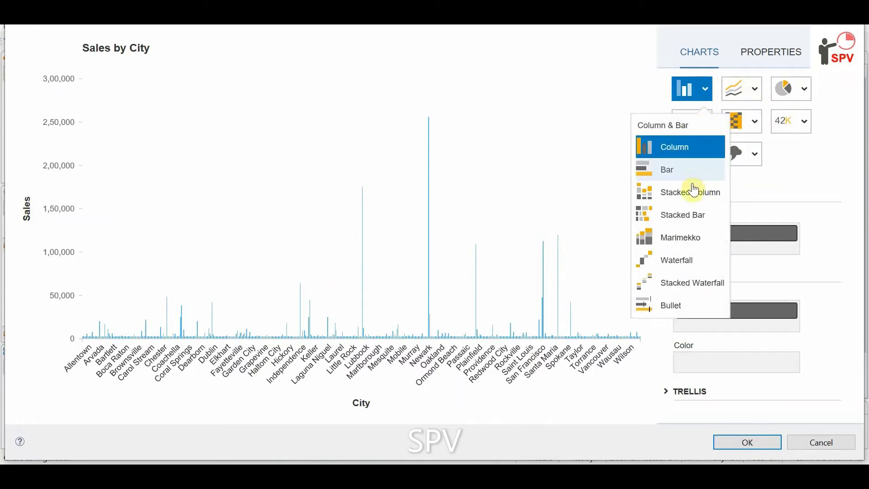
left_click(677, 169)
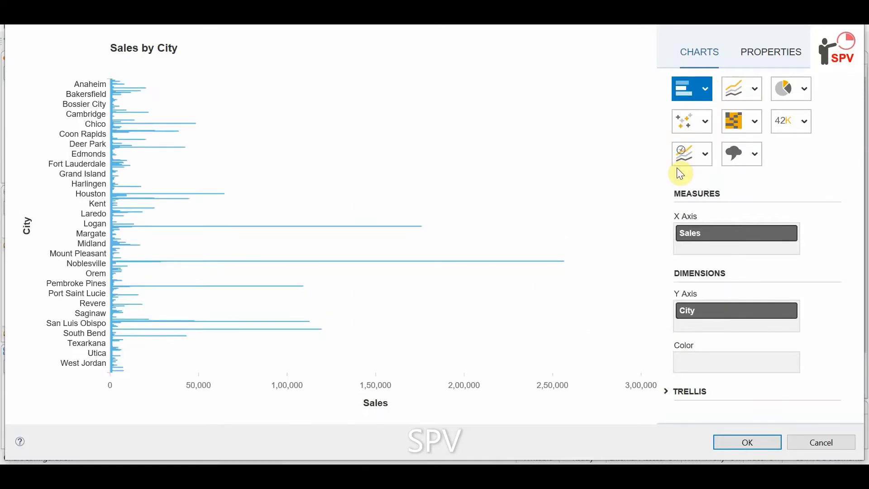
- Center the chart title of the Sales by City chart
left_click(772, 53)
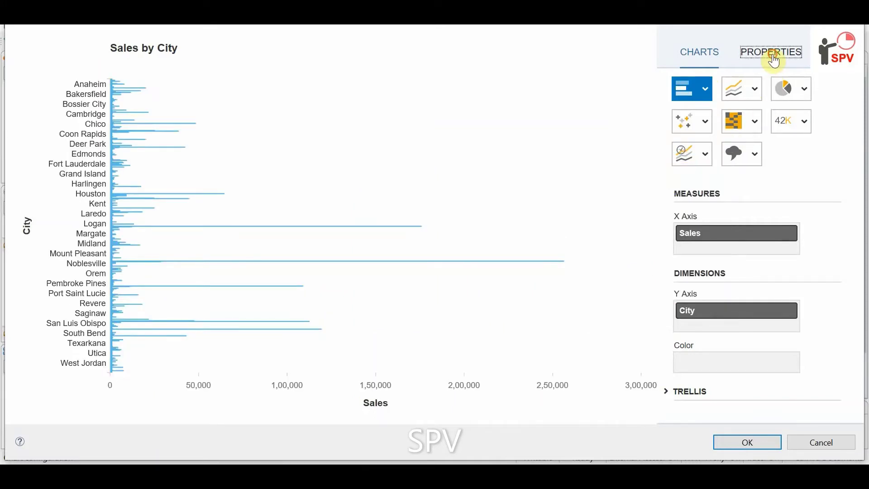
left_click(150, 58)
left_click(719, 213)
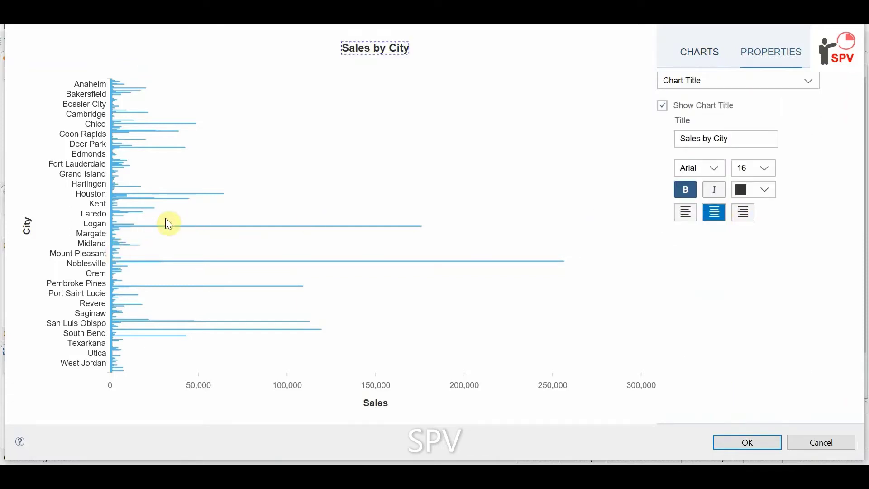
- Set the chart area's background color to light gray in the Sales by City chart
left_click(201, 226)
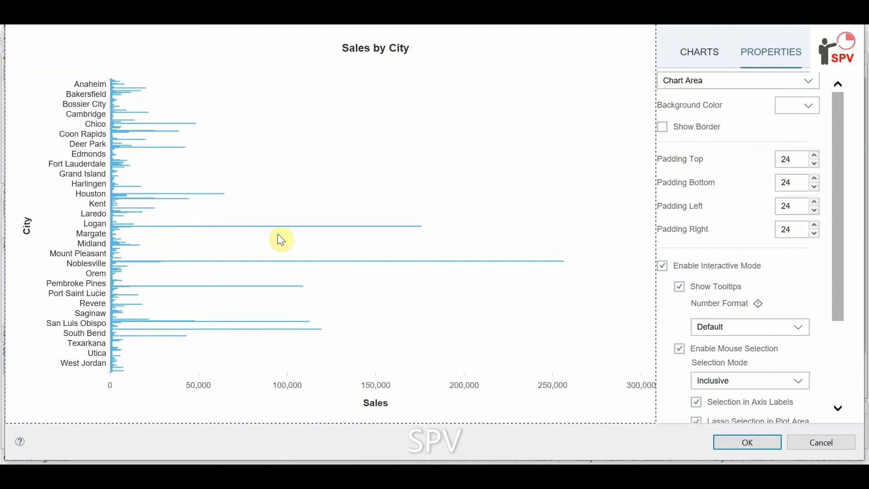
left_click(734, 84)
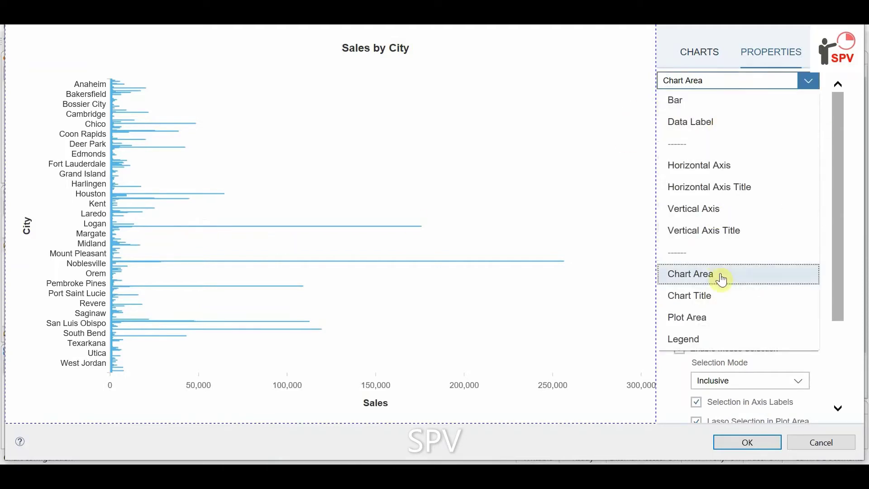
left_click(717, 325)
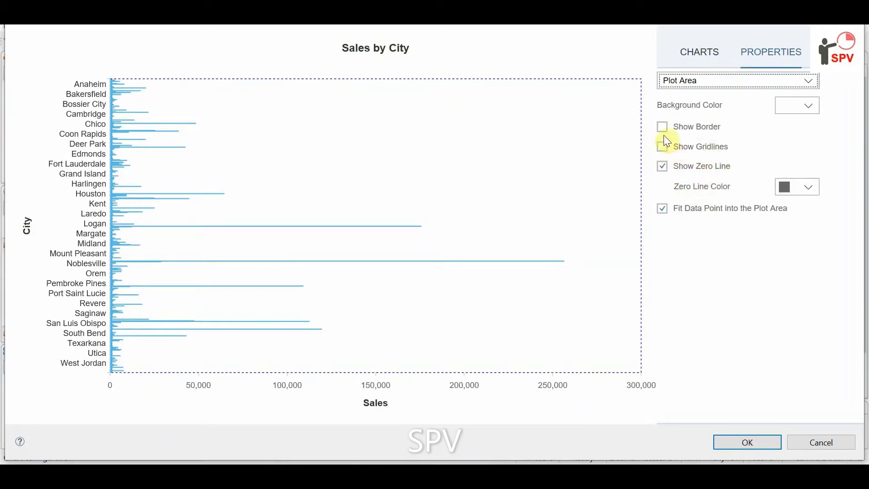
left_click(701, 91)
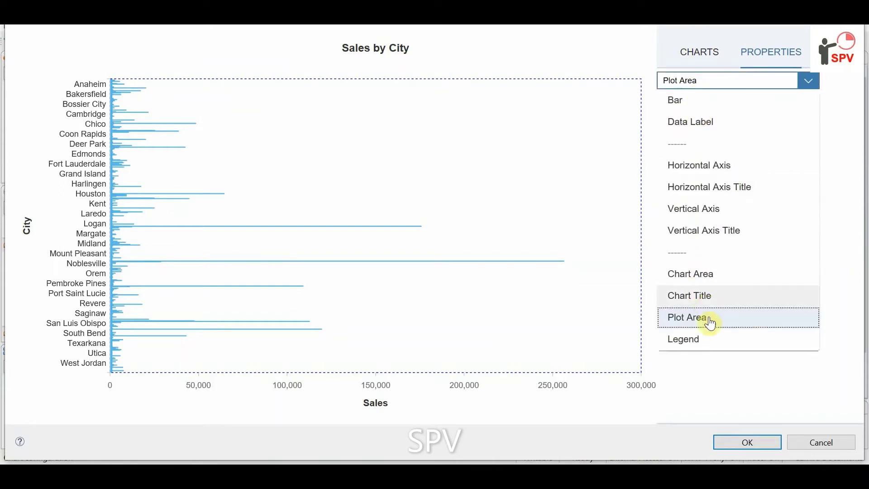
left_click(712, 283)
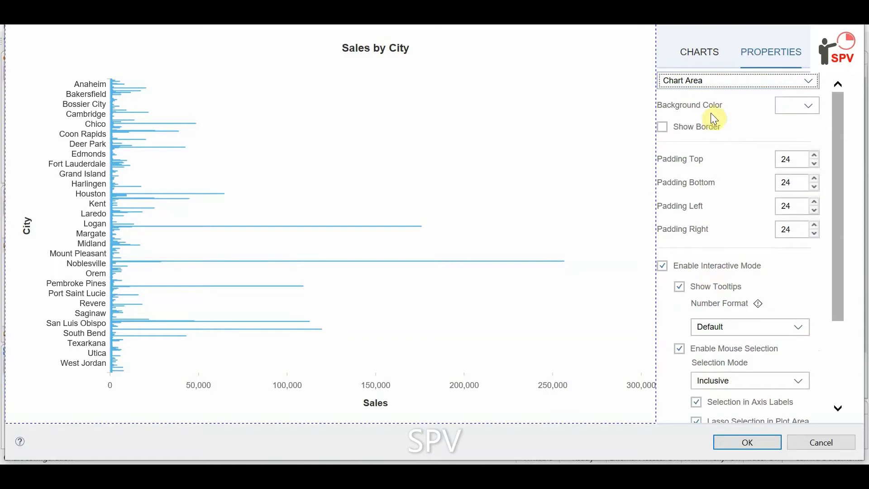
left_click(808, 107)
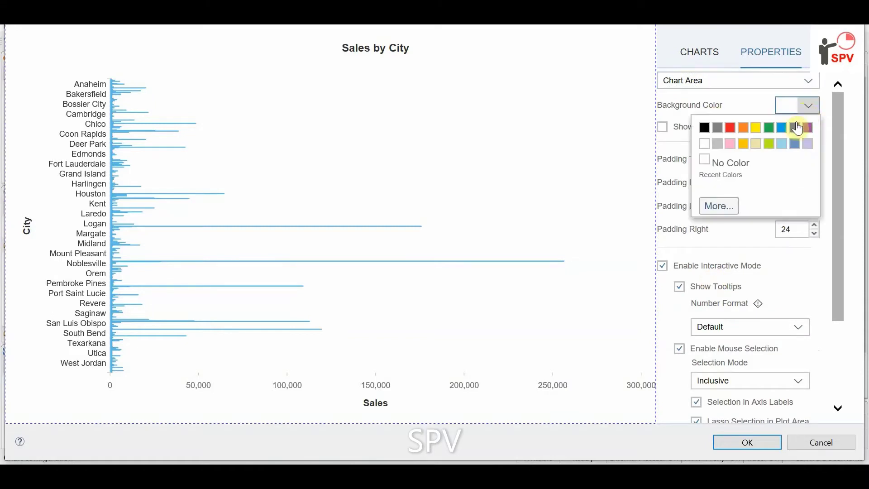
left_click(720, 145)
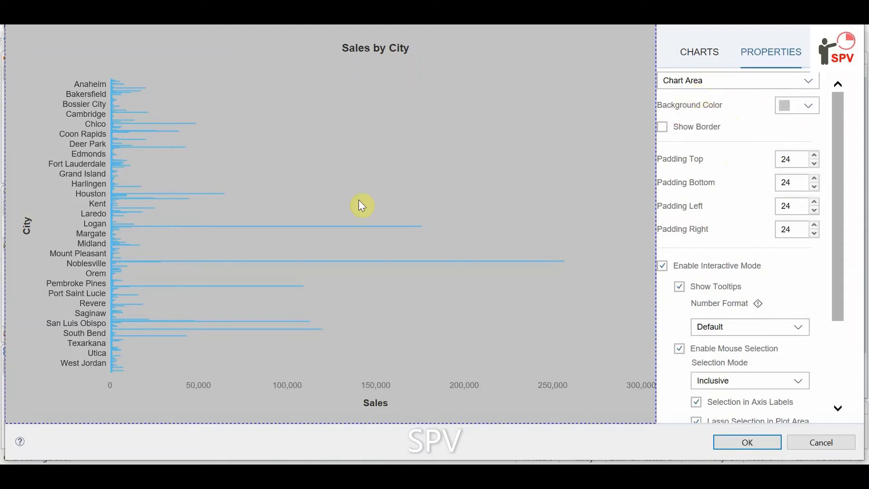
- Set the bar color of the Sales by City chart to lime green
left_click(388, 224)
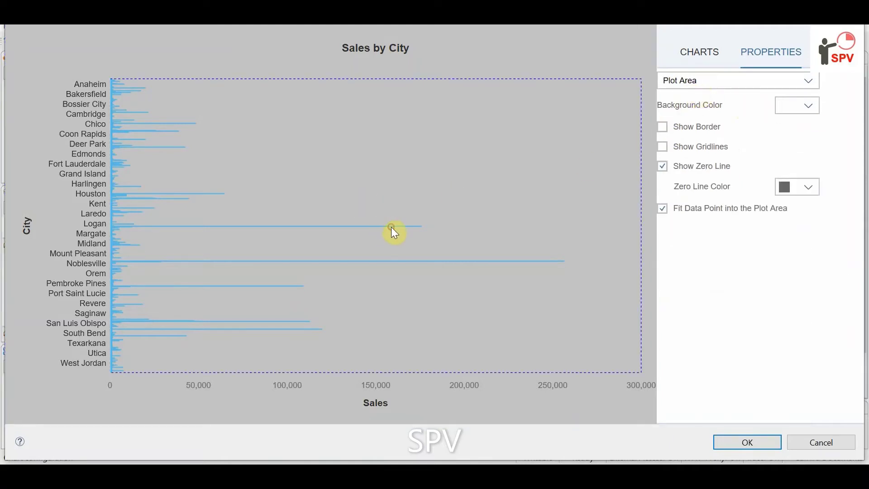
left_click(690, 82)
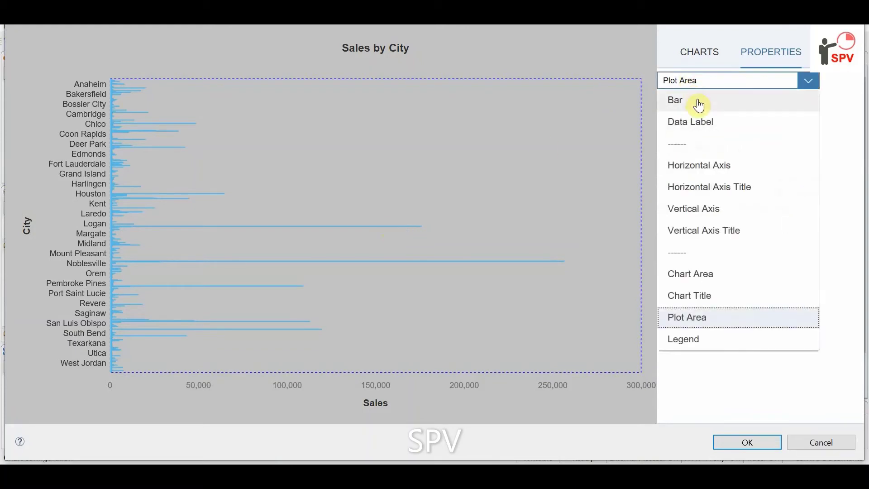
left_click(691, 103)
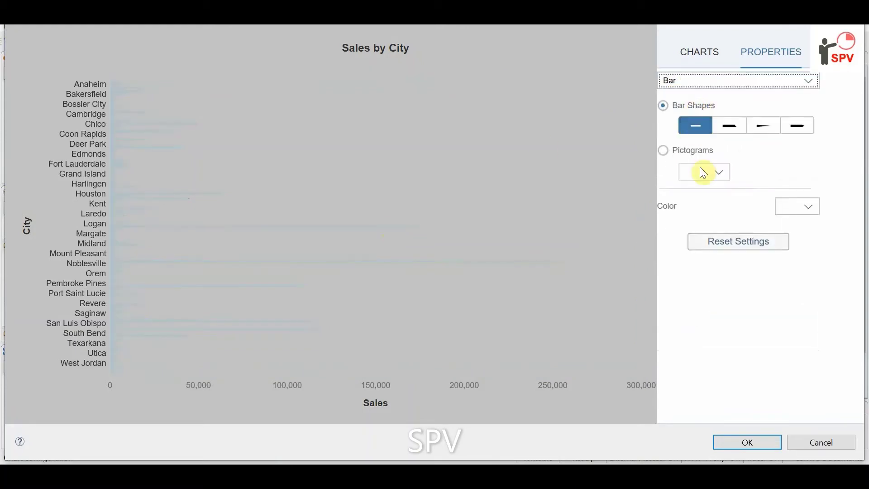
left_click(808, 207)
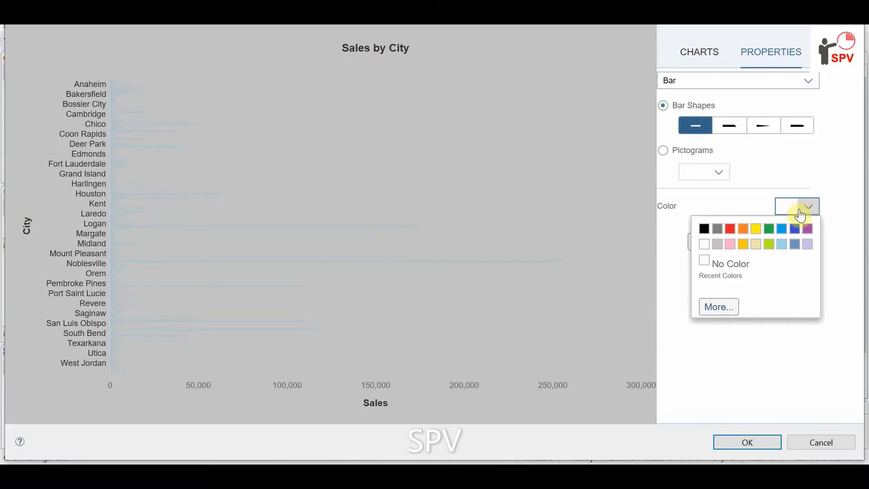
left_click(771, 247)
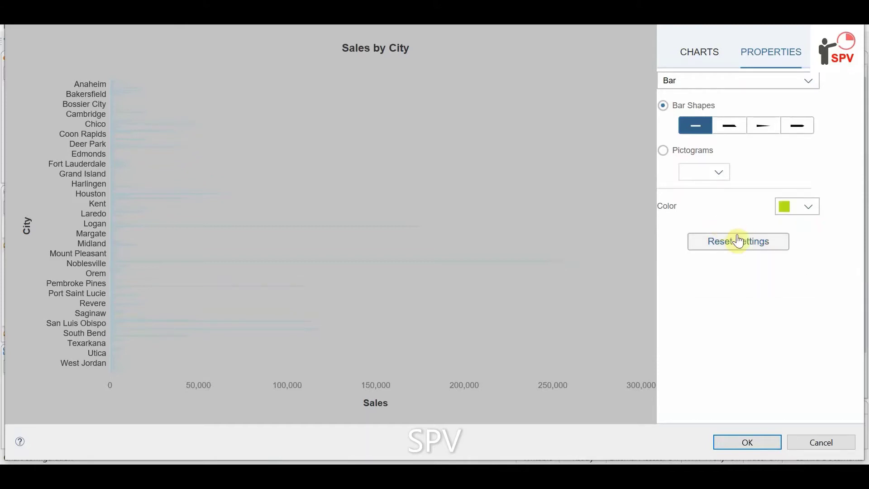
- Set the bar color to purple and apply the third, tapered bar shape in the Sales by City chart
left_click(820, 212)
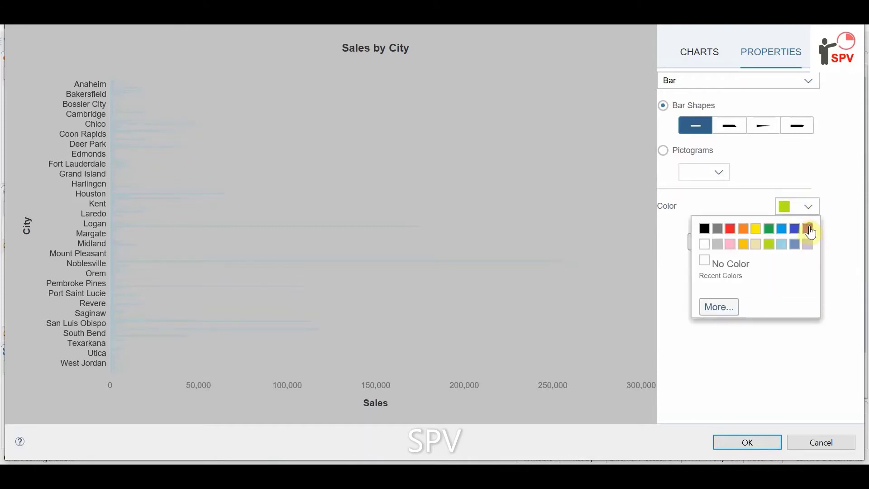
left_click(809, 226)
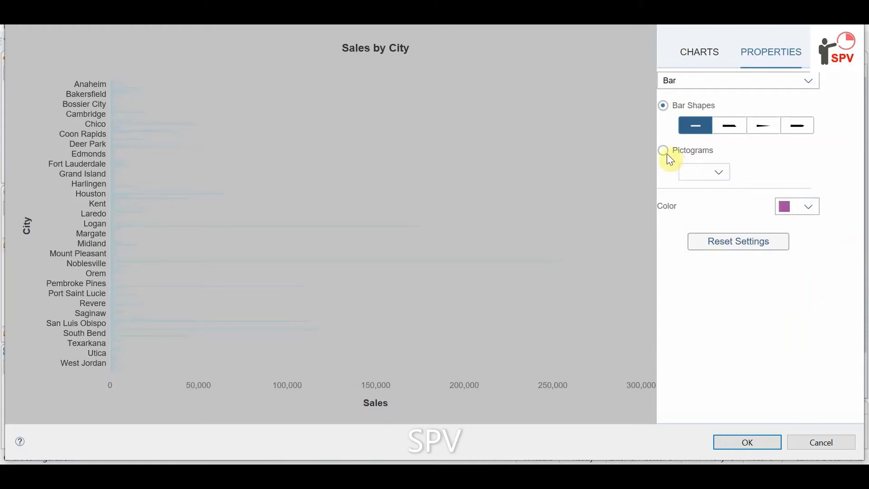
left_click(776, 135)
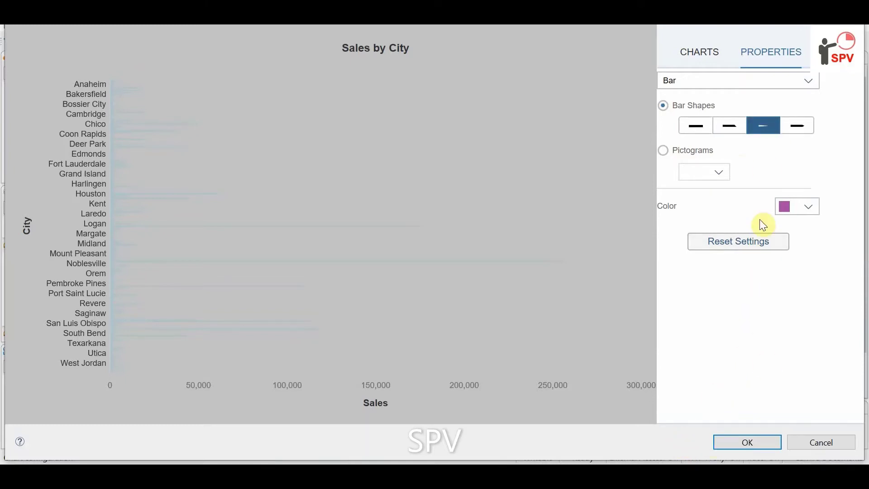
left_click(726, 85)
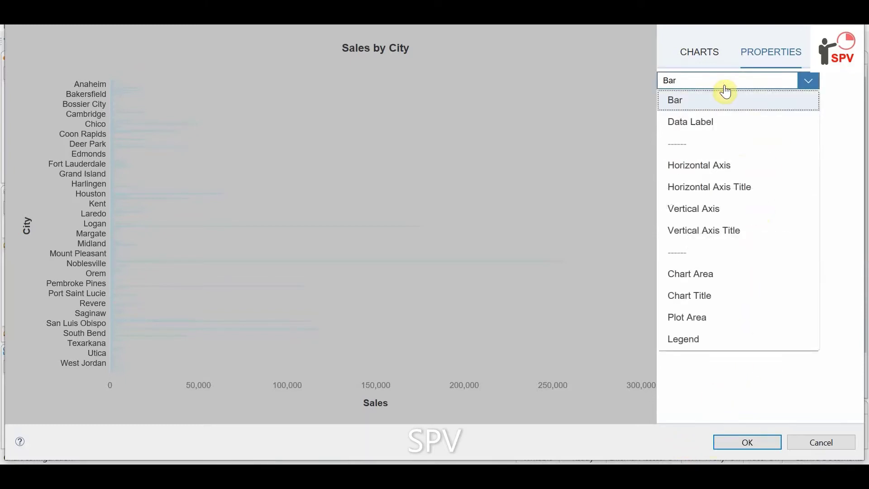
left_click(830, 191)
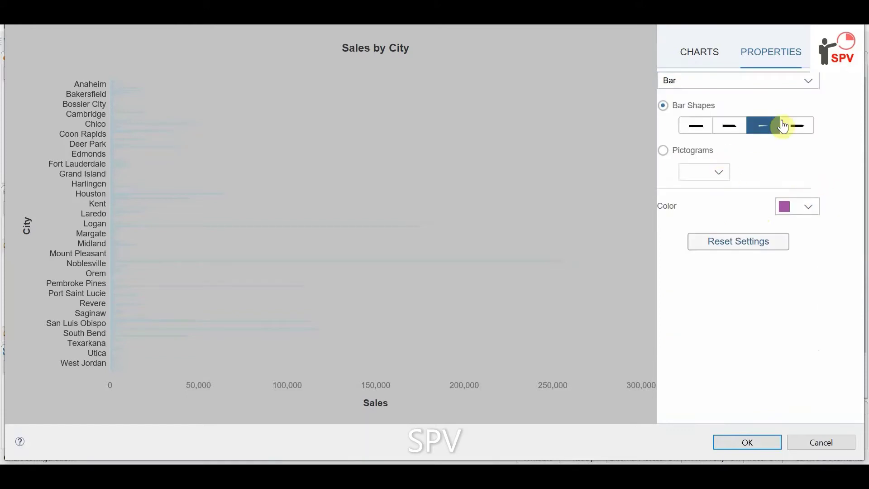
left_click(794, 130)
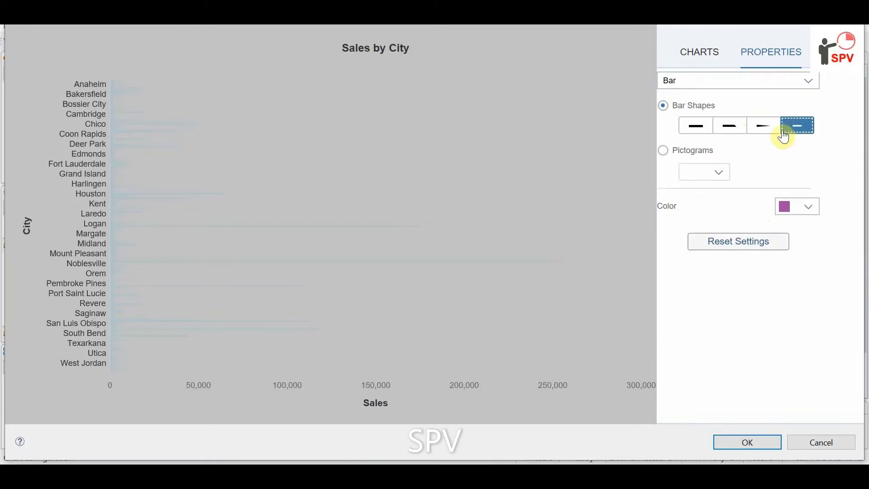
left_click(765, 129)
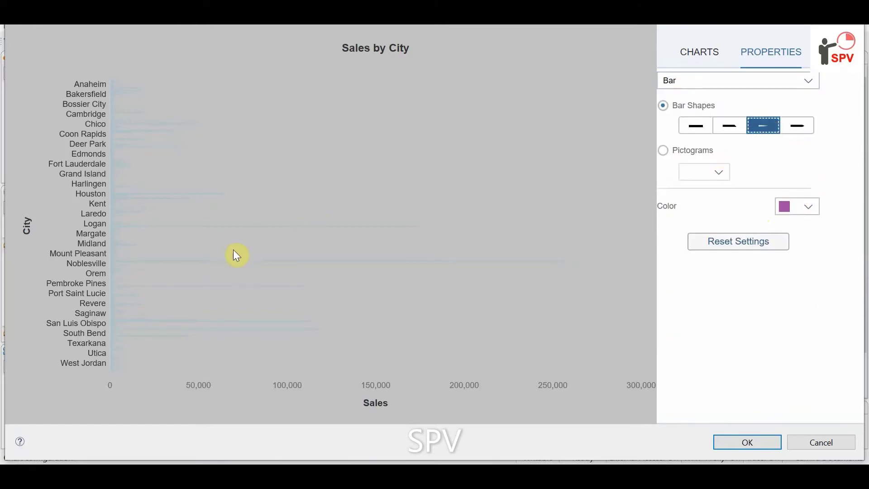
left_click(709, 209)
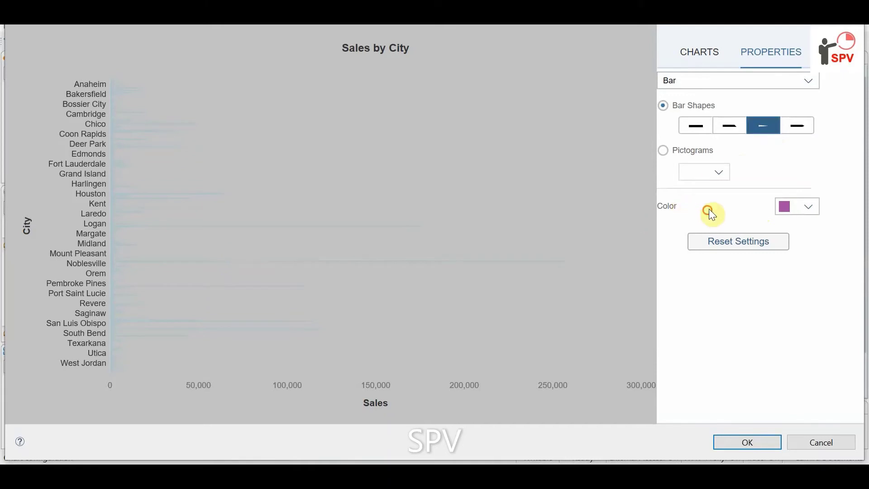
- Apply the Fiori color palette to the Sales by City chart
left_click(175, 151)
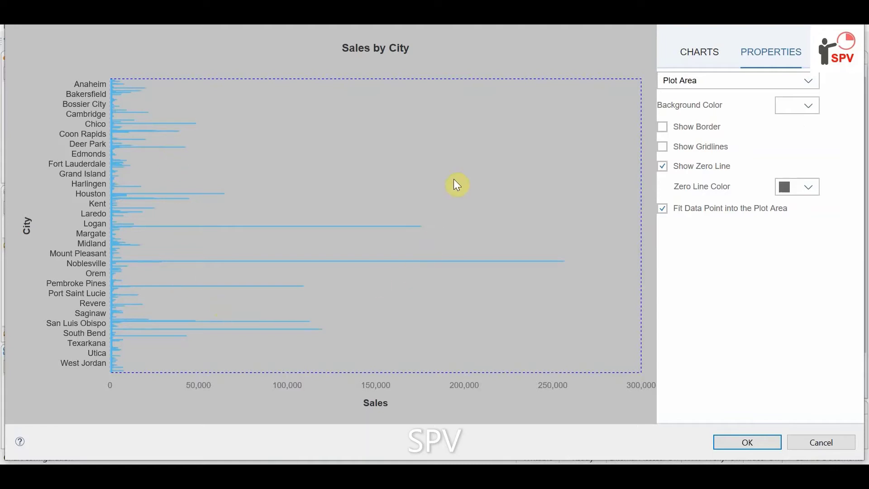
left_click(710, 54)
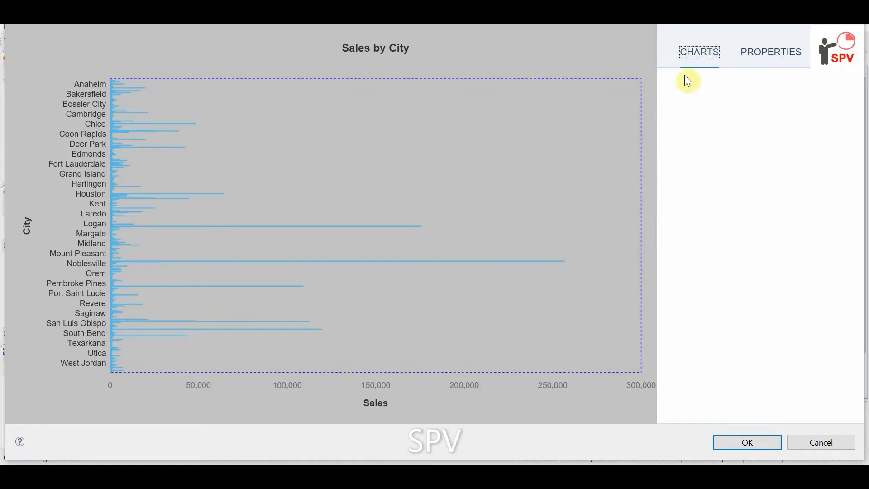
right_click(469, 157)
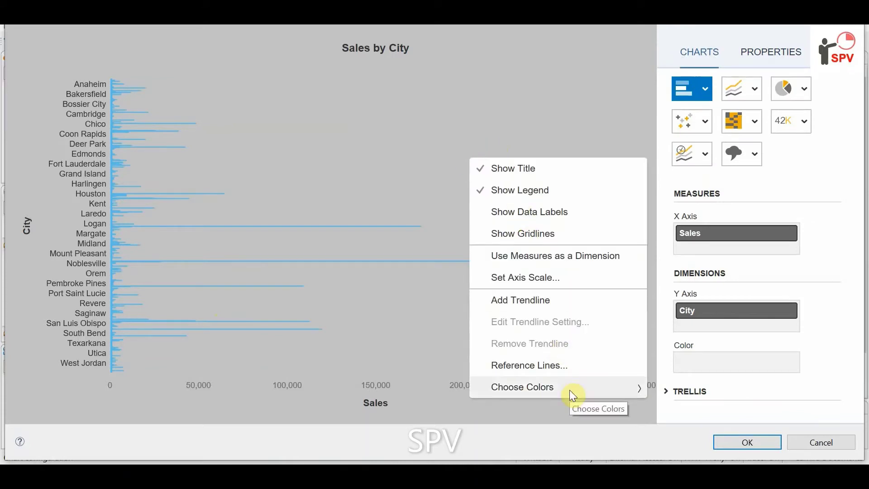
left_click(650, 392)
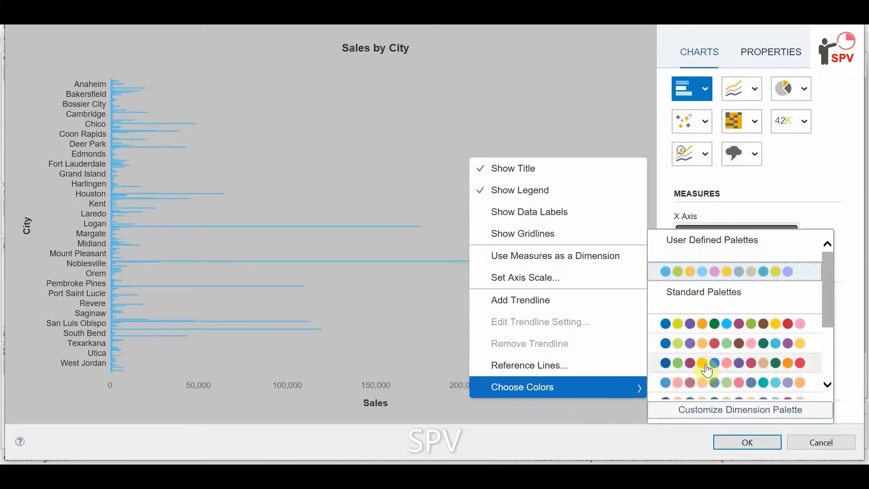
scroll(707, 362, "down", 2)
left_click(697, 390)
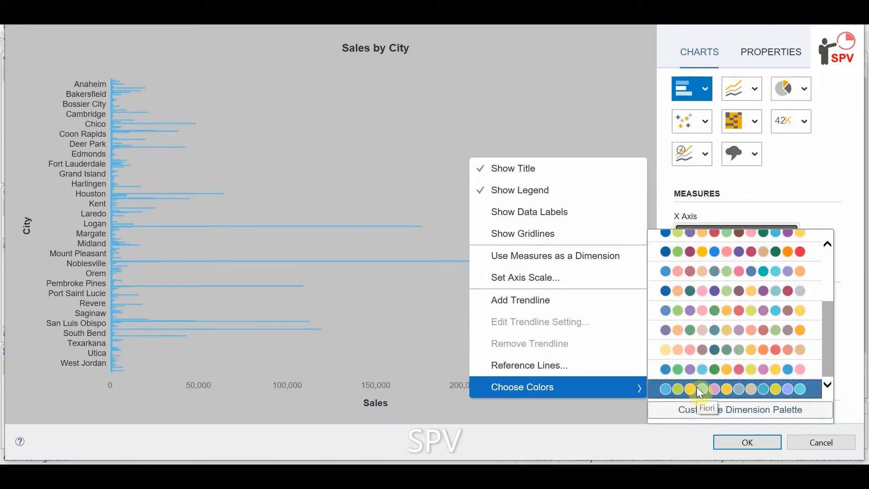
- Apply the third standard color palette, starting with dark blue, green and magenta, to the Sales by City chart
right_click(447, 152)
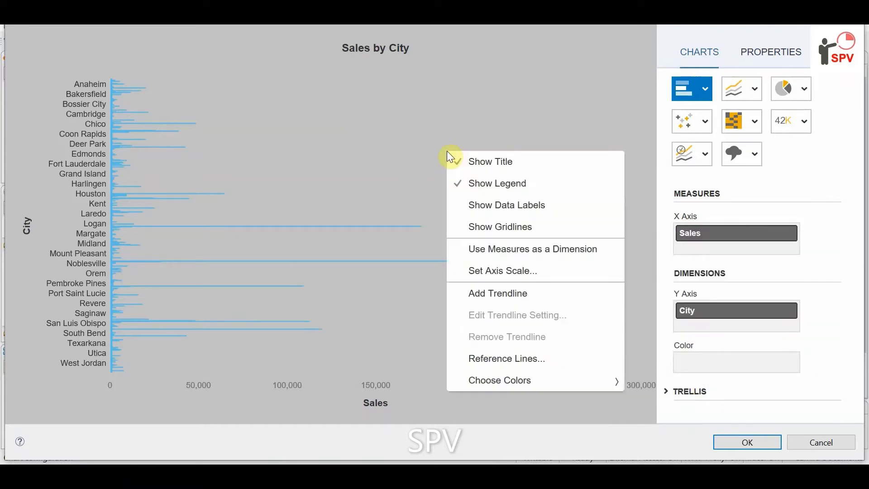
left_click(555, 376)
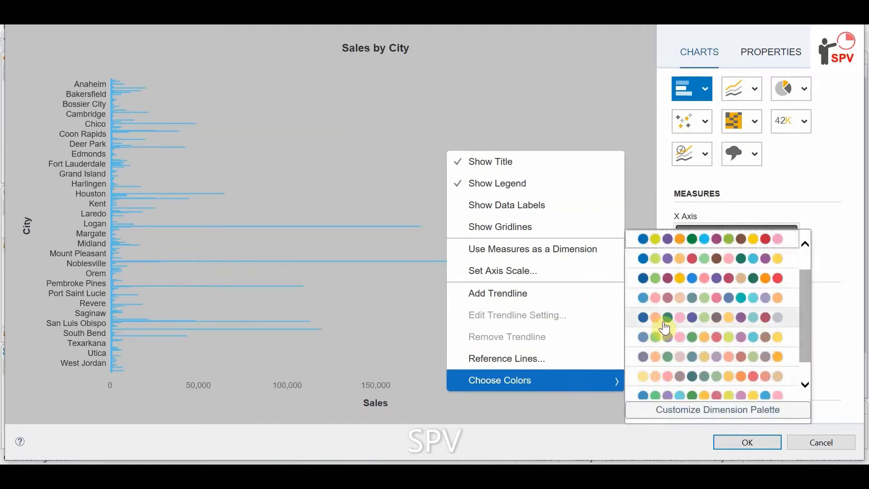
left_click(657, 281)
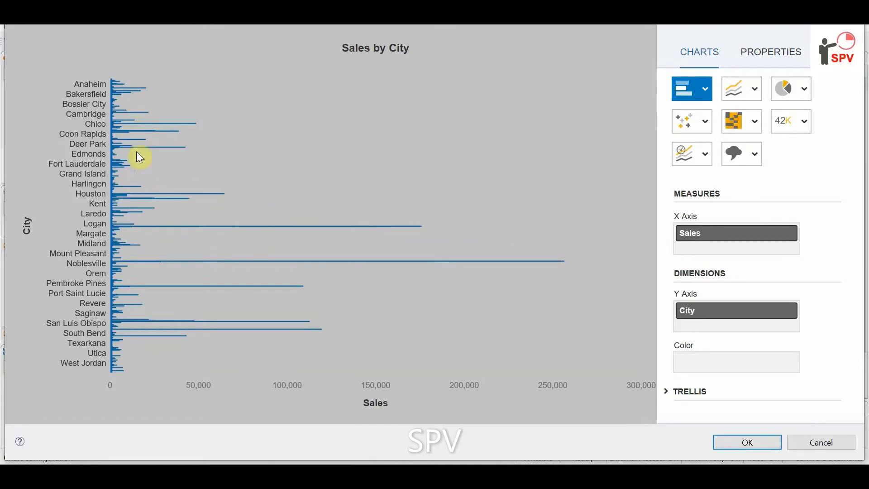
- Check the chart area, plot area and chart title properties of the Sales by City chart and accept its configuration
left_click(781, 60)
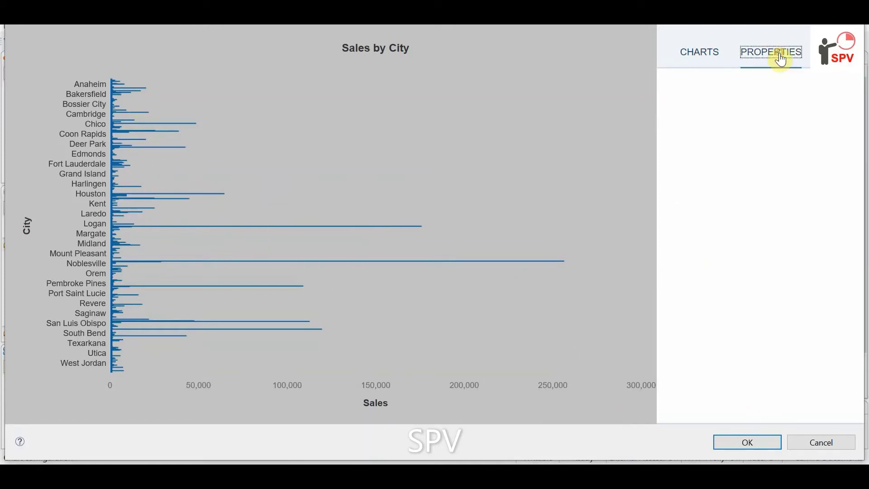
left_click(727, 86)
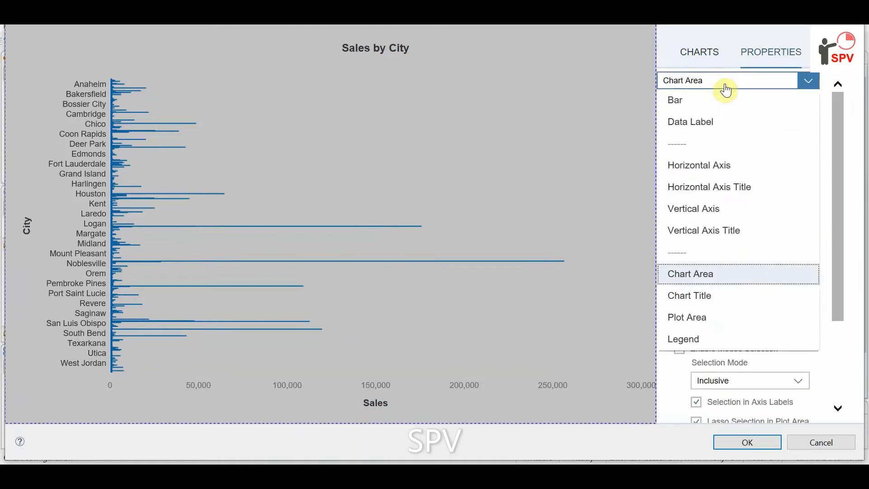
left_click(711, 275)
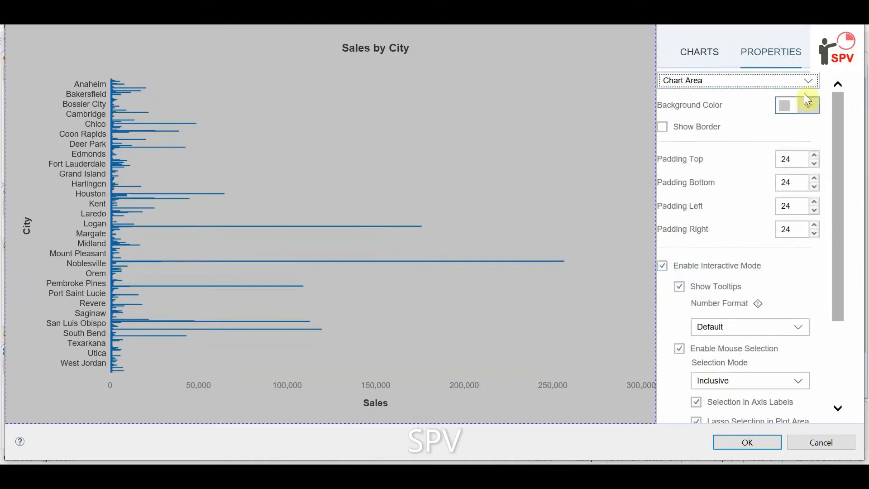
left_click(783, 81)
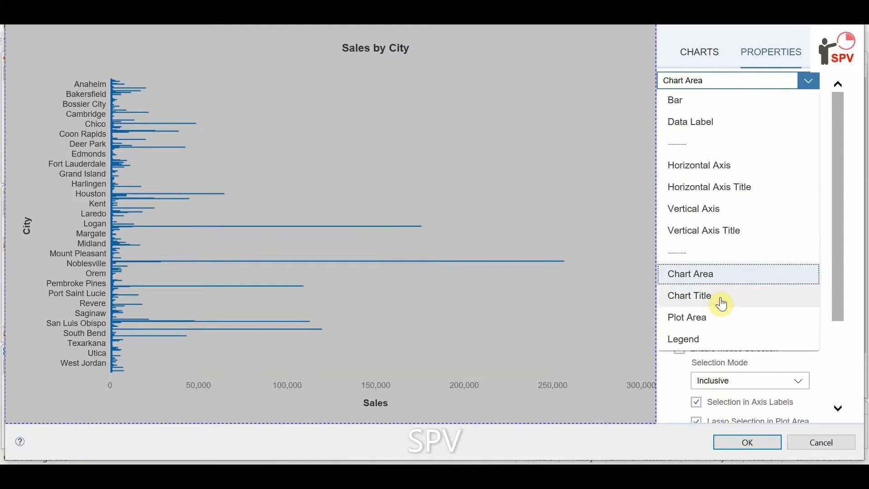
left_click(714, 327)
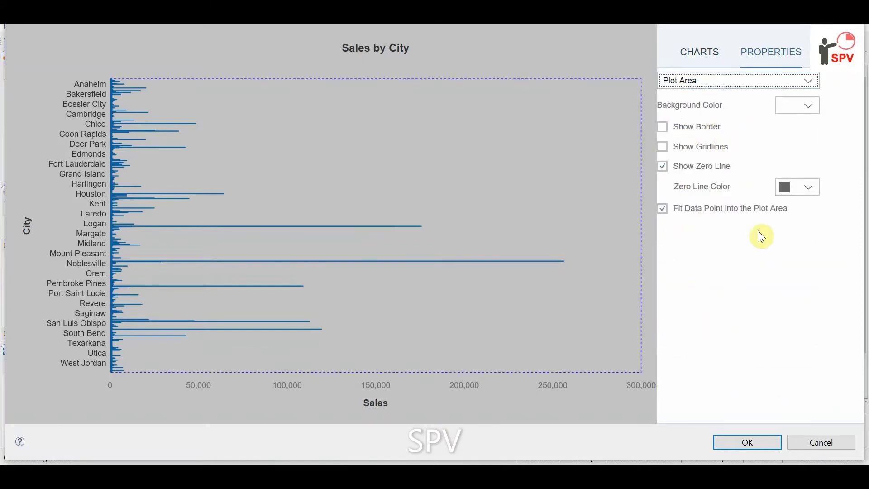
left_click(716, 81)
left_click(697, 296)
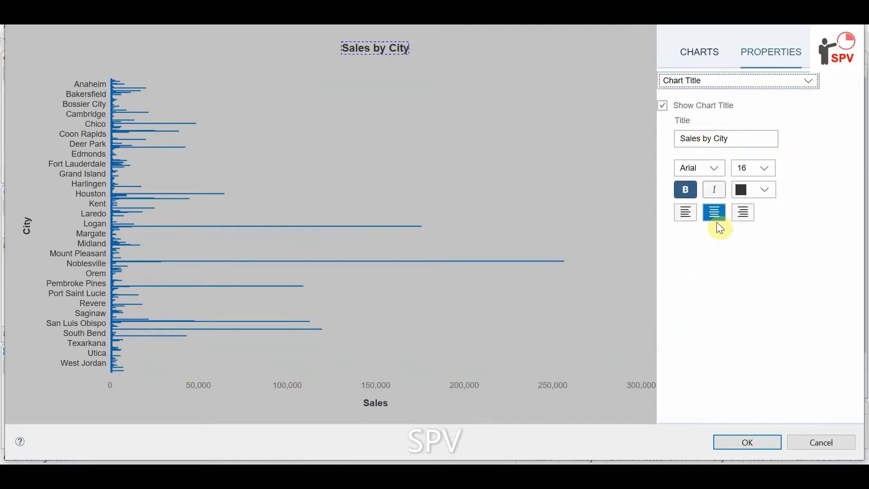
left_click(760, 442)
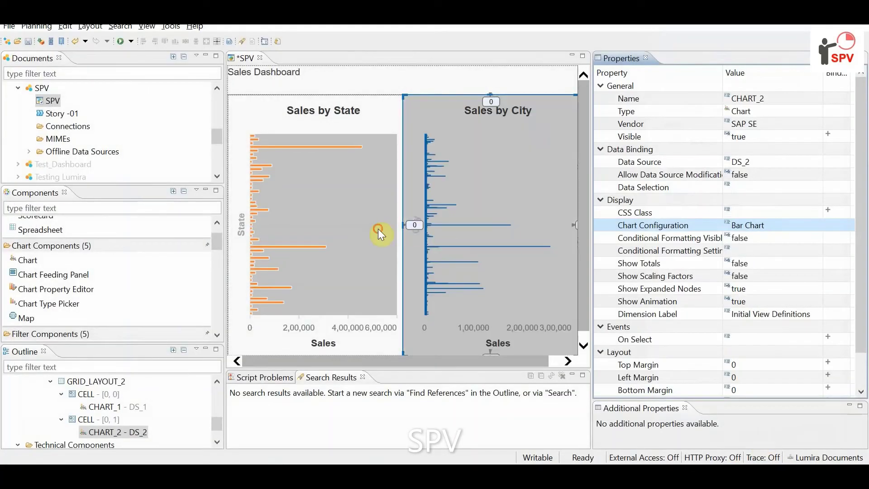
- Set the chart area's background color to light gray in the Sales by State chart's configuration and accept it
left_click(378, 229)
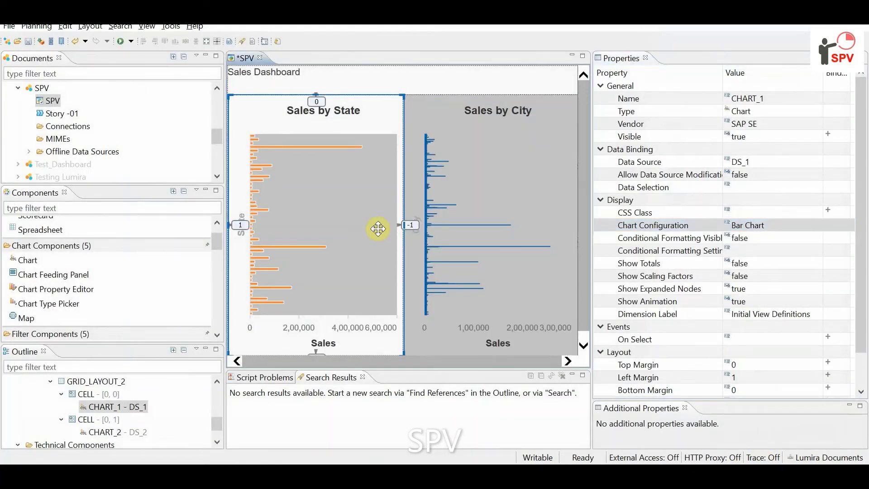
left_click(792, 227)
left_click(818, 227)
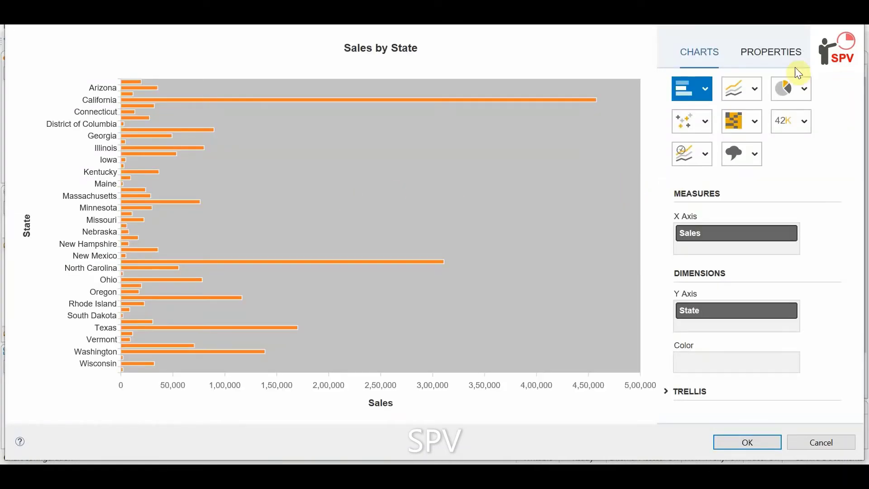
left_click(771, 52)
left_click(585, 204)
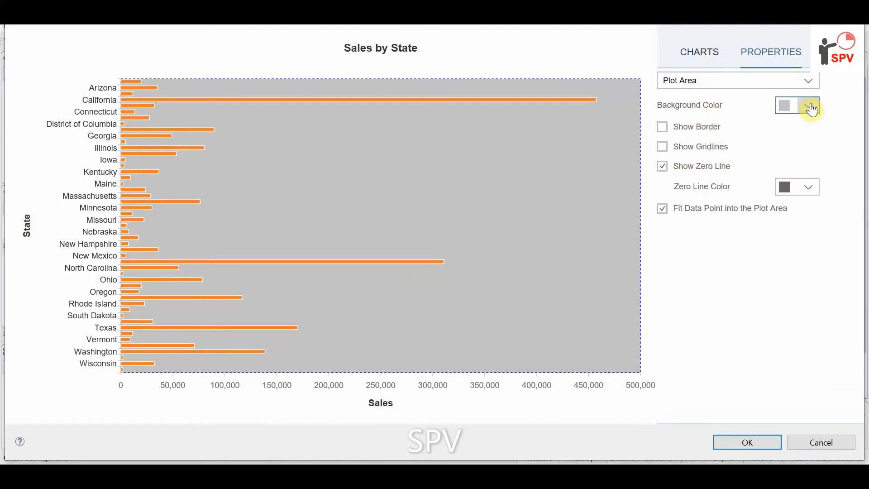
left_click(751, 81)
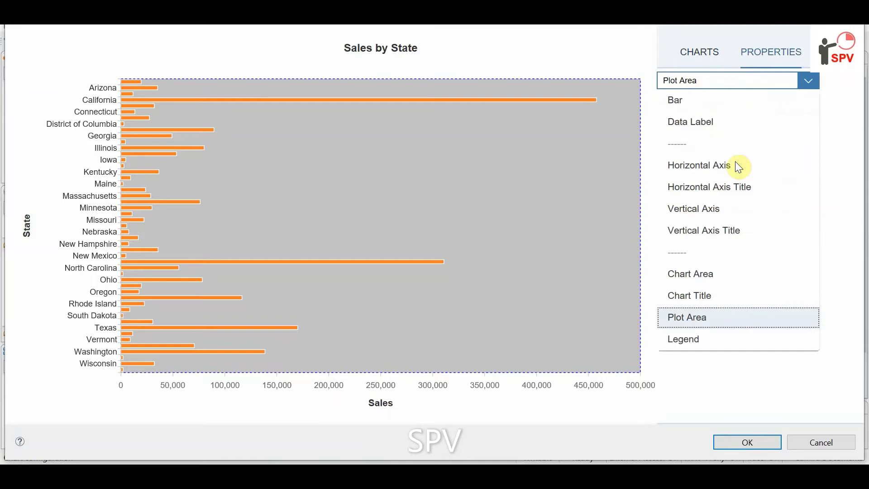
left_click(706, 277)
left_click(810, 109)
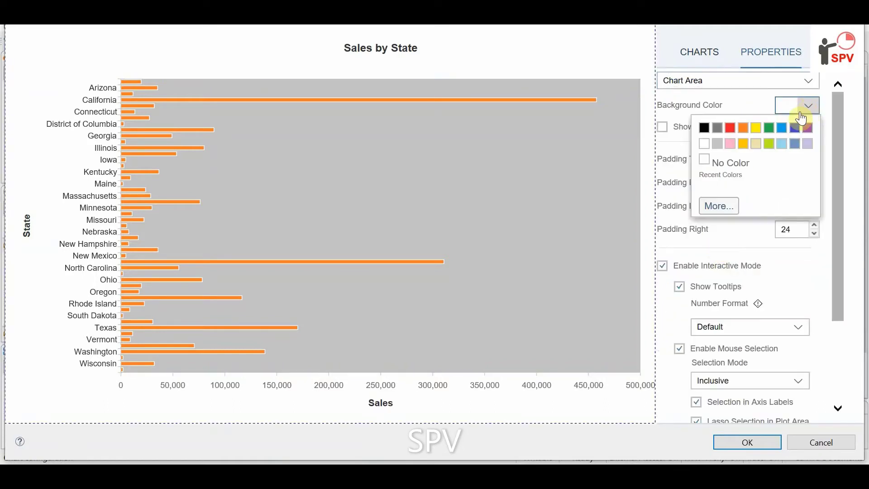
left_click(717, 140)
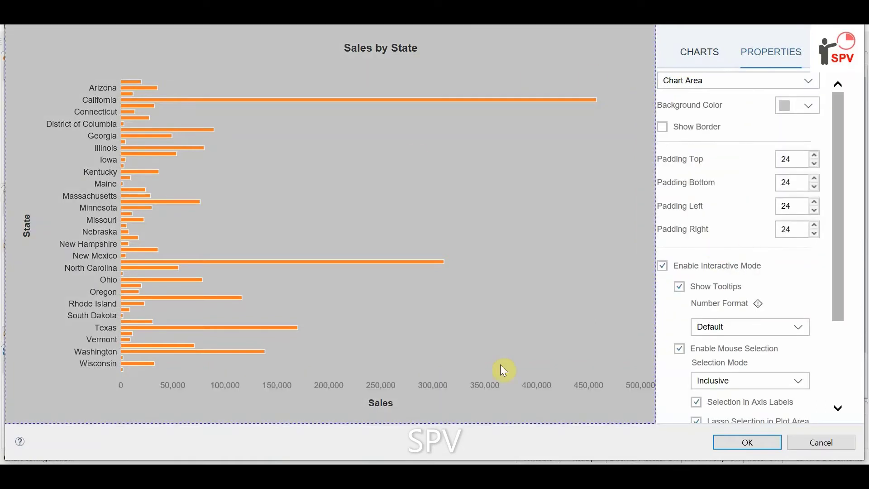
left_click(751, 446)
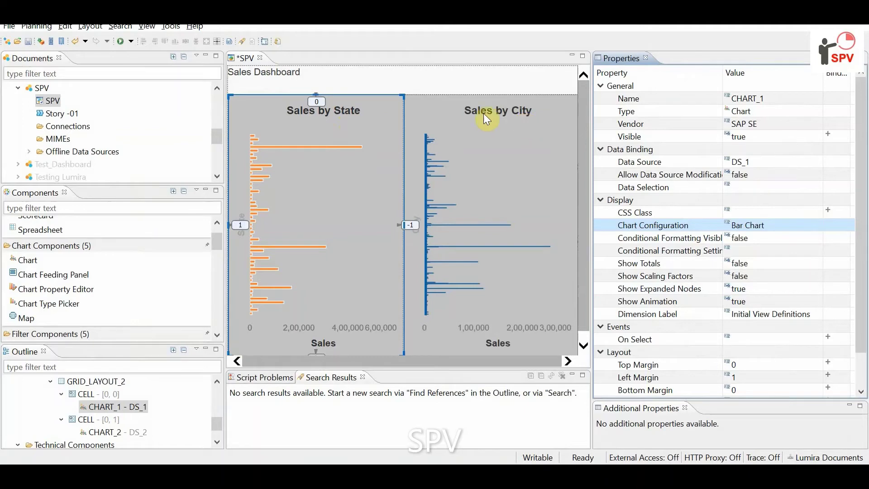
- Save the application, run it in the browser and inspect the California bar in the Sales by State chart
left_click(28, 41)
left_click(121, 42)
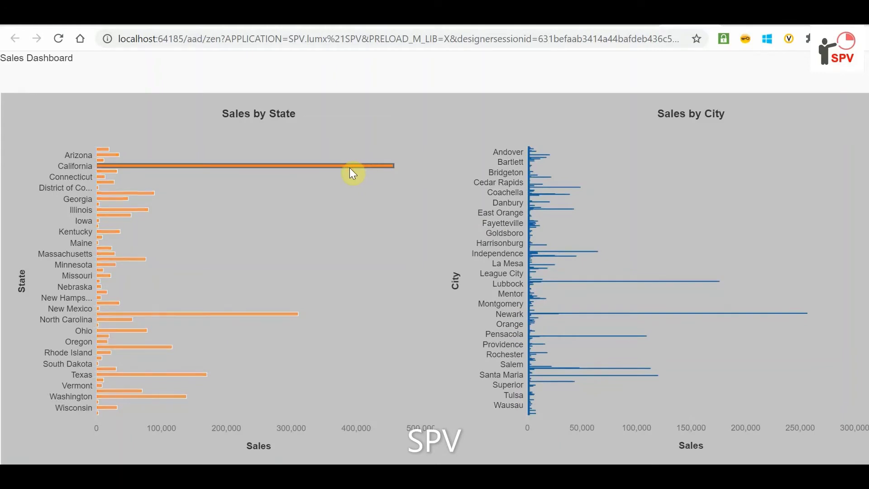
mouse_move(355, 167)
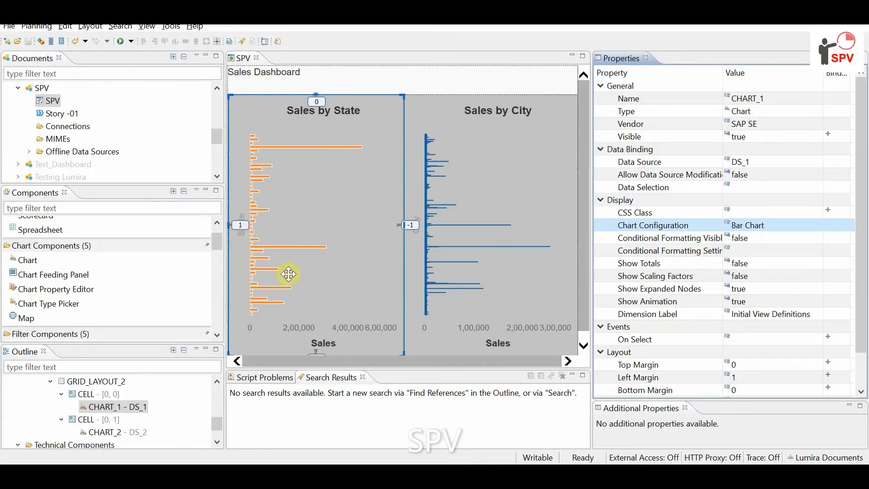
- Create a Dropdown Box in cell [0, 1] of GRID_LAYOUT_2, which holds the Sales by City chart
left_click(108, 419)
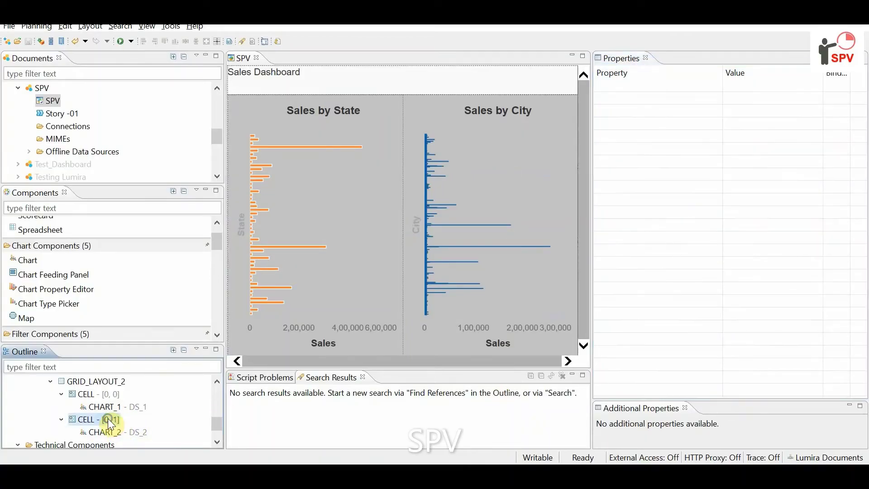
right_click(107, 419)
mouse_move(162, 433)
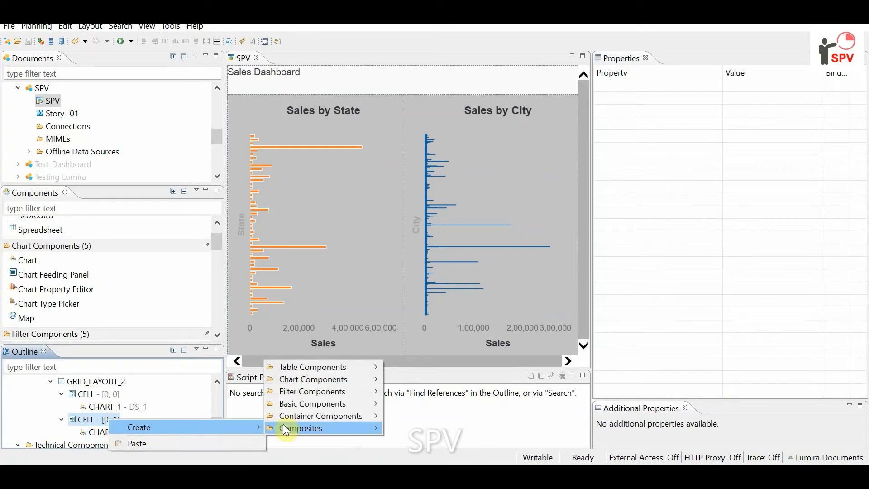
mouse_move(303, 396)
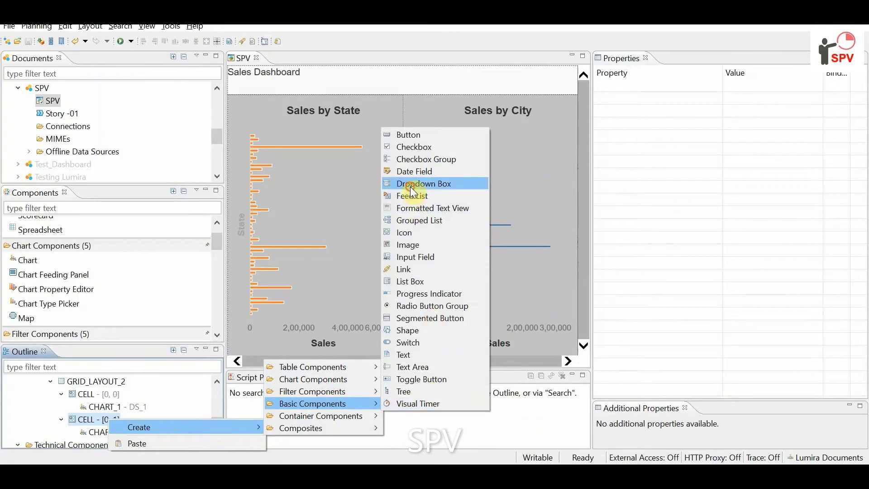
left_click(410, 186)
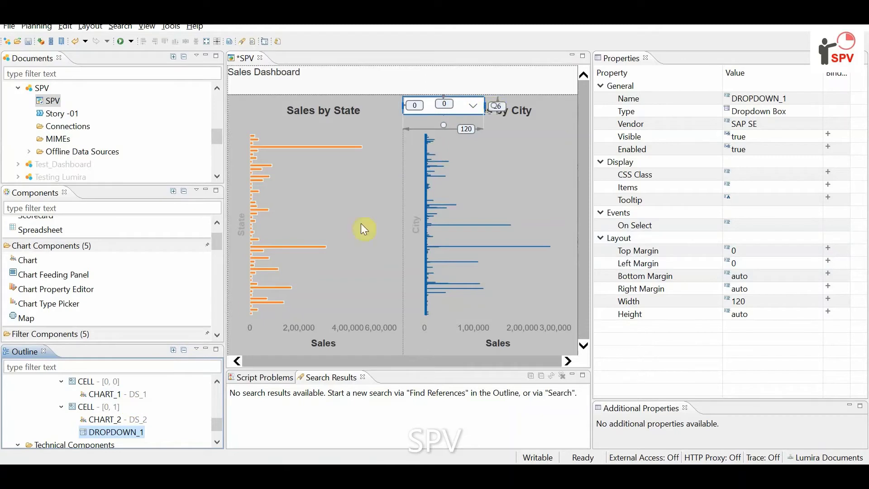
- Begin the SPV application's On Startup script with a DROPDOWN_1.setItems call
scroll(136, 414, "up", 1)
scroll(96, 401, "up", 1)
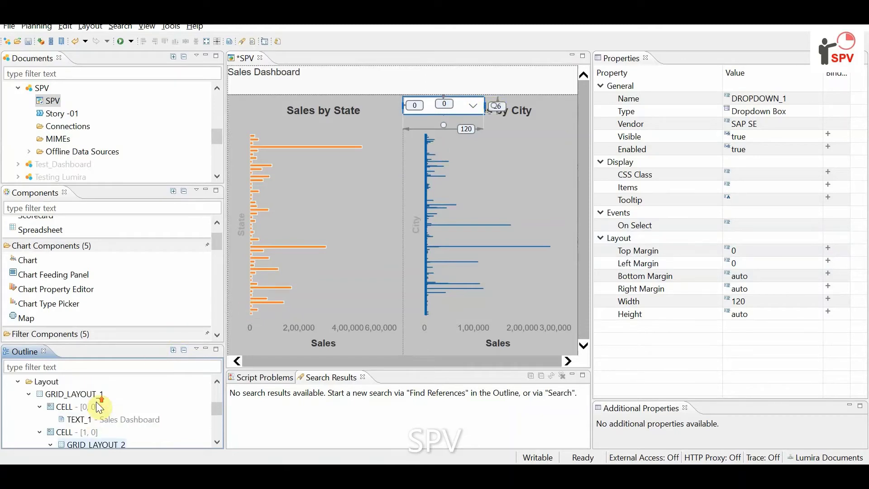
left_click_drag(218, 404, 218, 381)
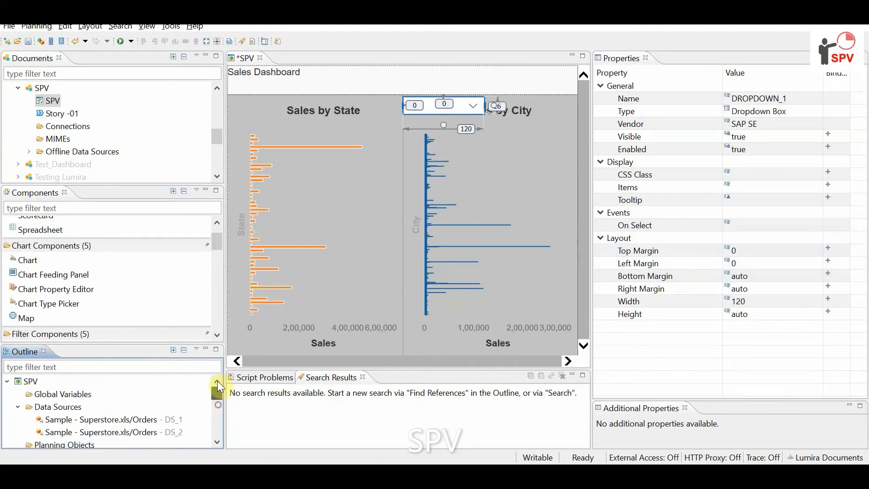
left_click(22, 380)
scroll(653, 332, "down", 6)
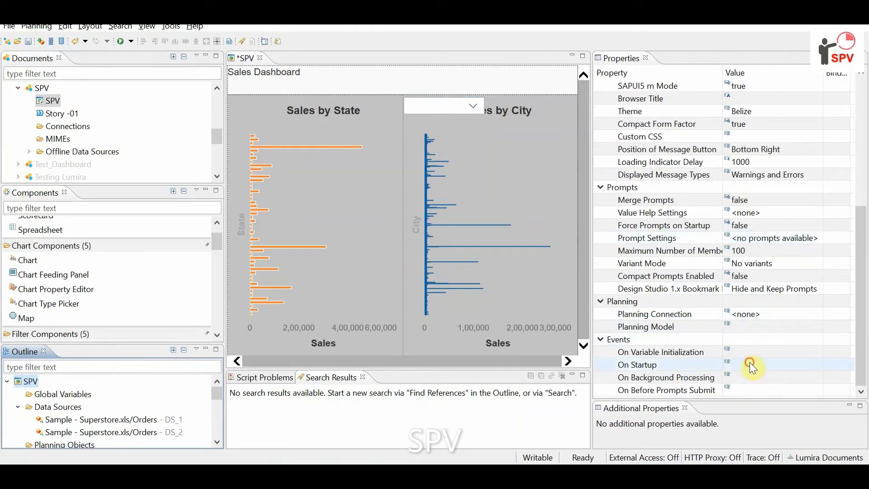
left_click(749, 365)
left_click(819, 364)
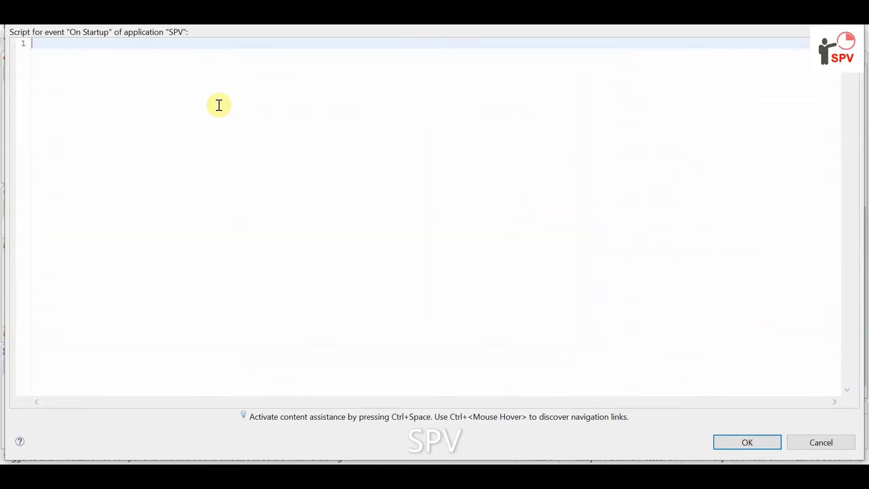
type("drop")
key("ctrl+space")
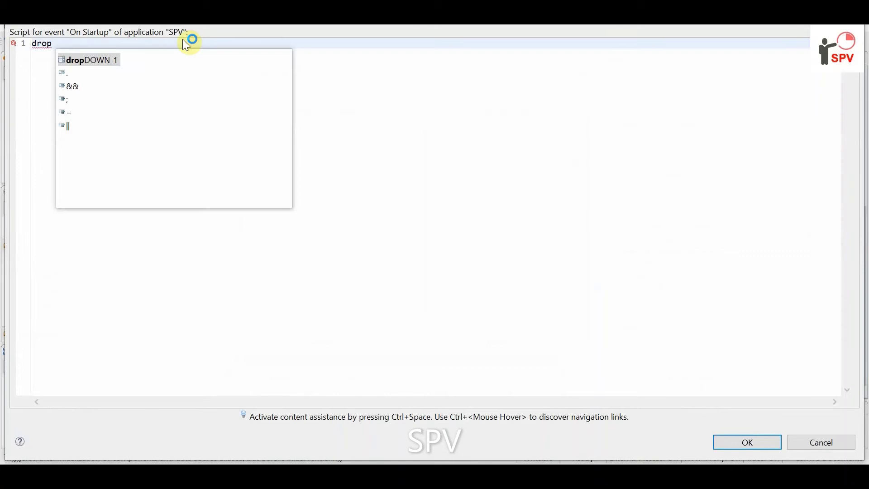
double_click(107, 64)
type(".")
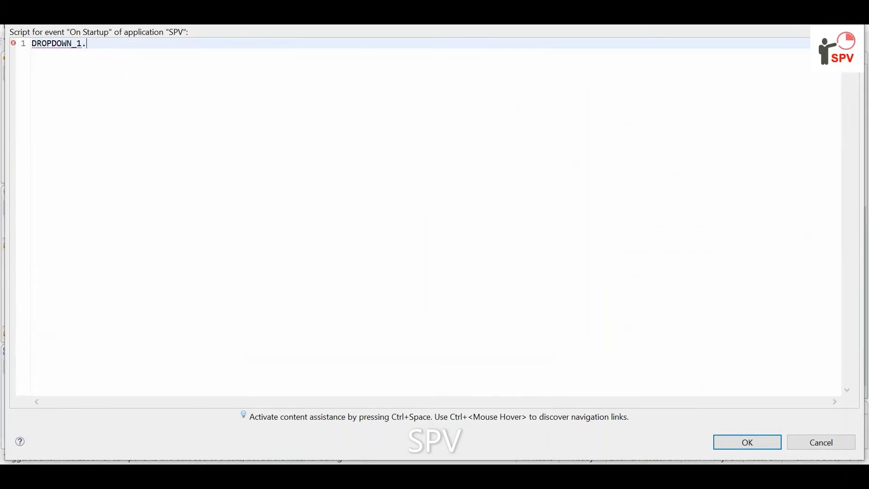
type("setit")
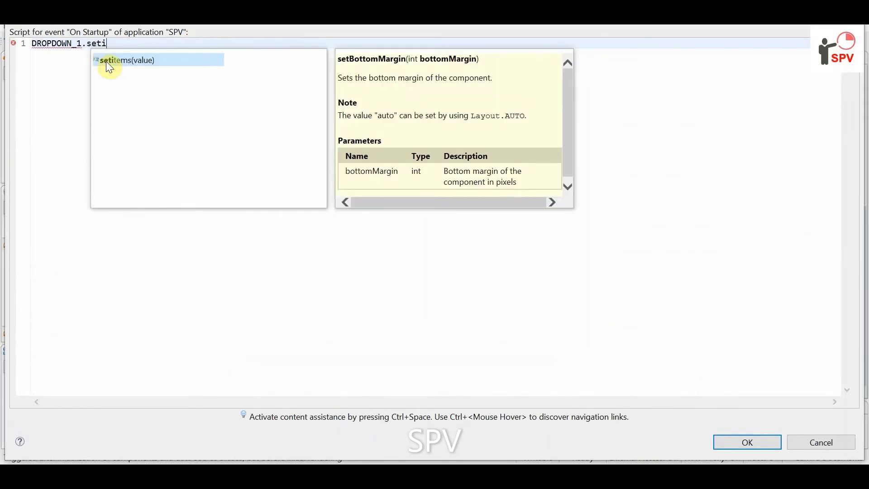
double_click(107, 64)
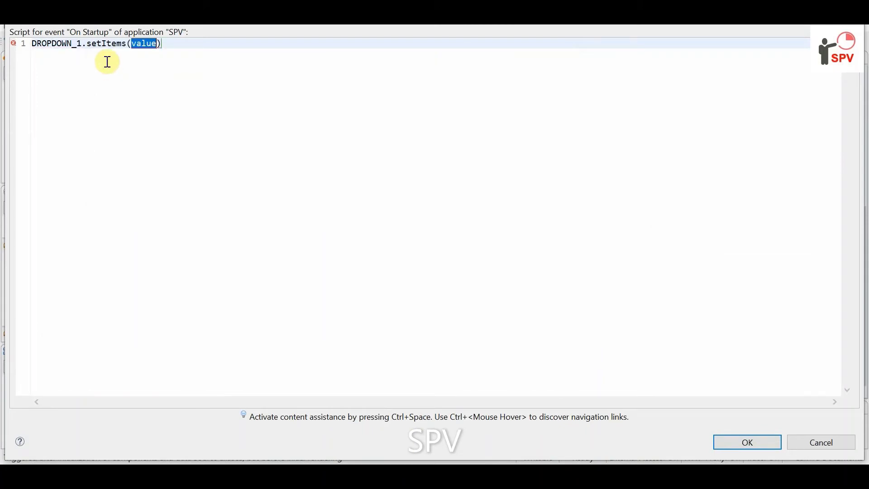
- Pass DS_2.getMemberList to setItems as its value, with the State dimension "DS:2,DIM:id_42" as the first argument
type("ds_2")
key("ctrl+space")
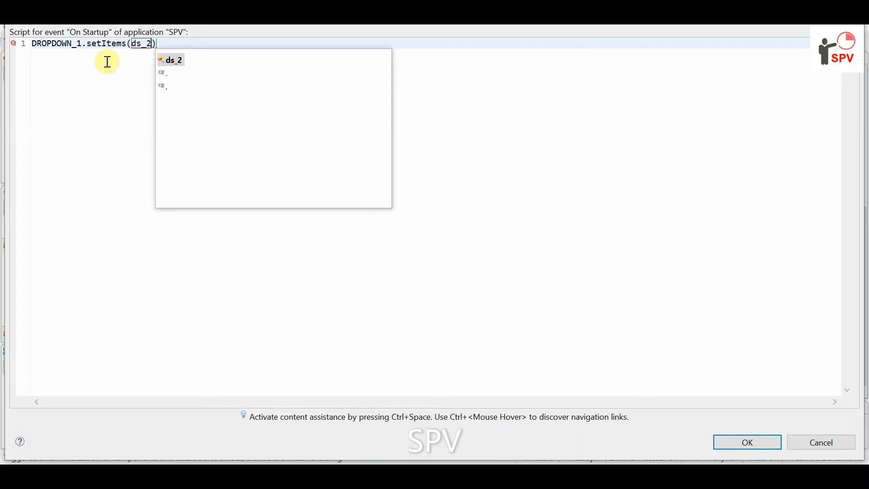
double_click(180, 62)
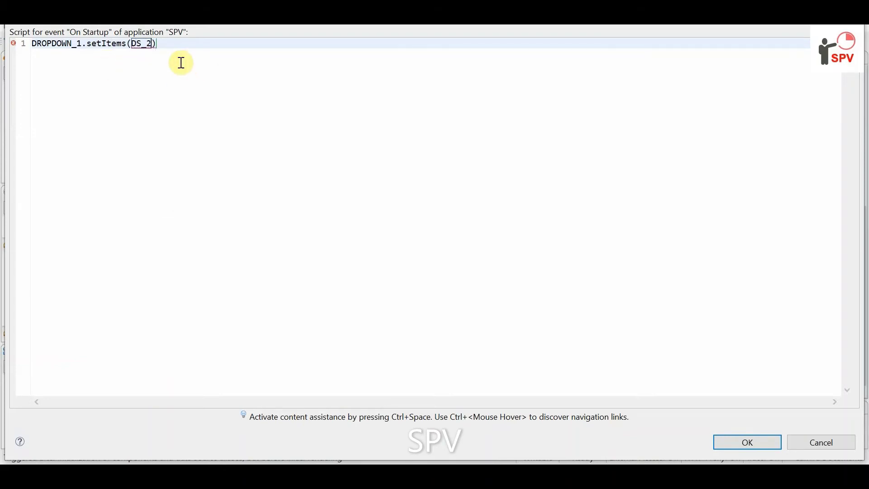
type(".")
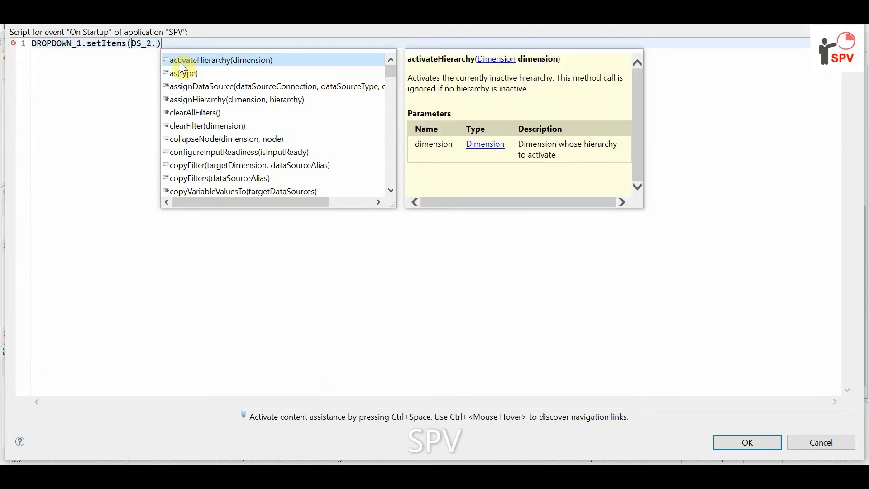
type("getme")
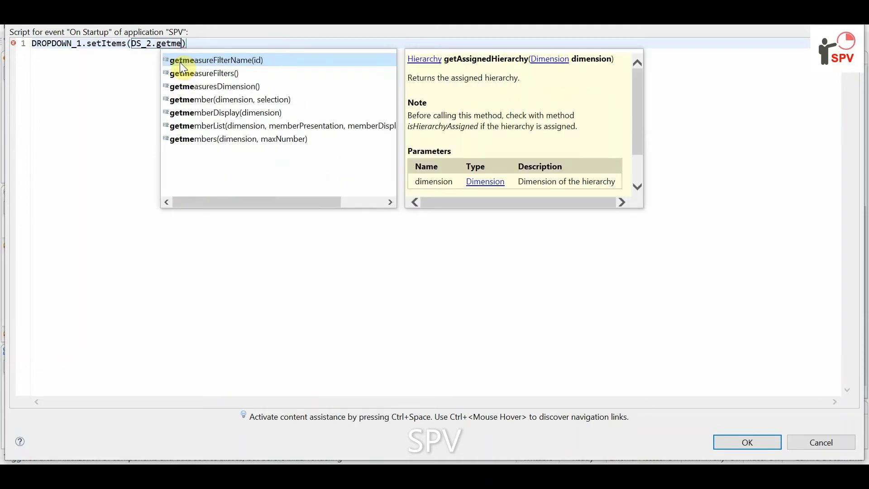
double_click(280, 127)
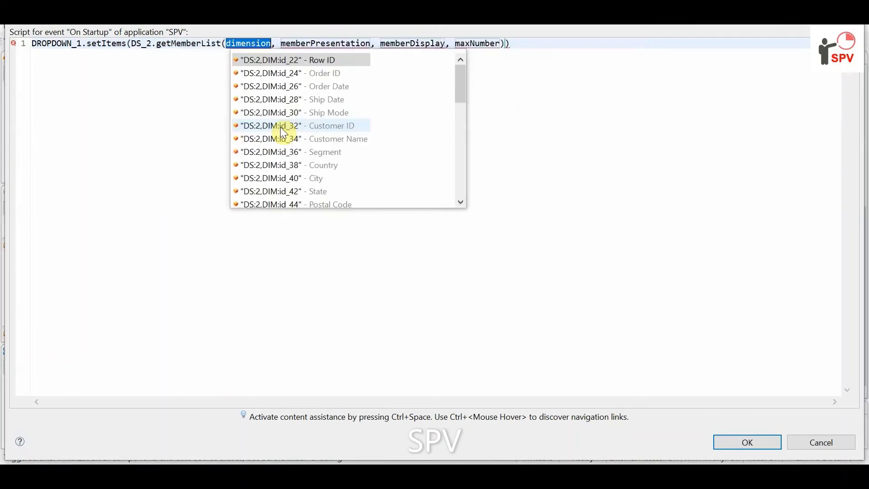
double_click(338, 196)
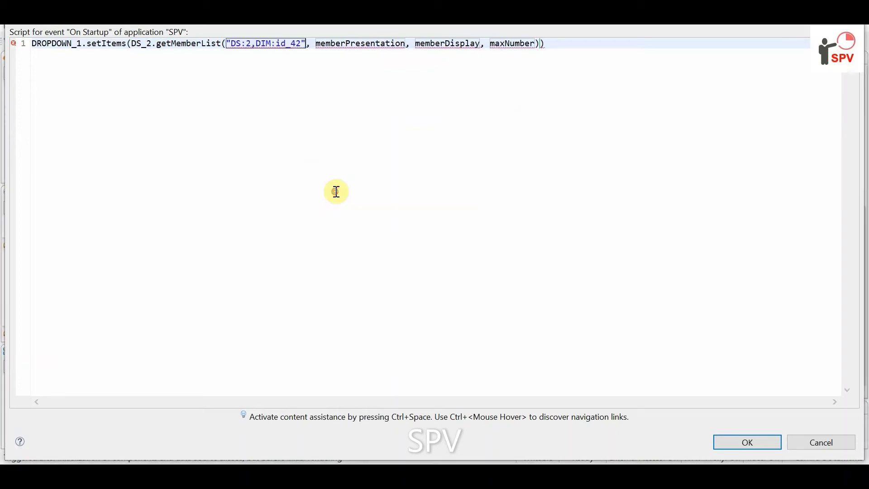
- Complete the getMemberList arguments with MemberPresentation.INTERNAL_KEY, MemberDisplay.TEXT and a maximum of 20, end the statement and accept the script
double_click(359, 45)
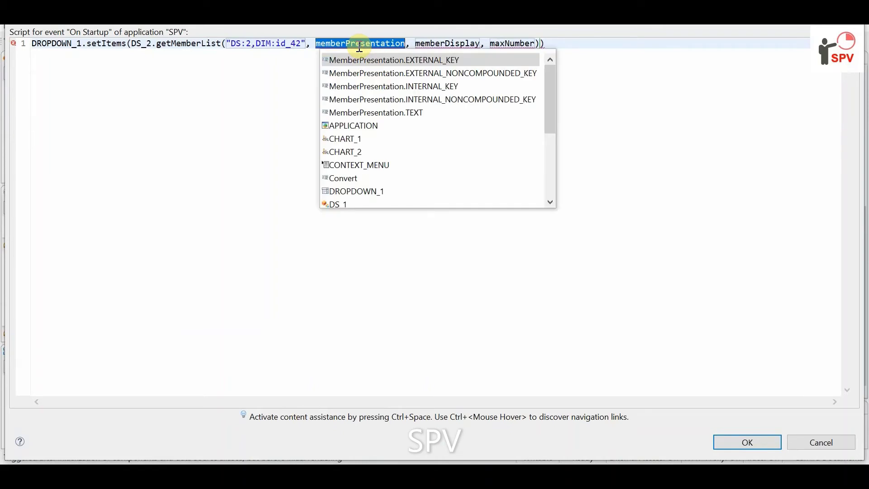
double_click(379, 86)
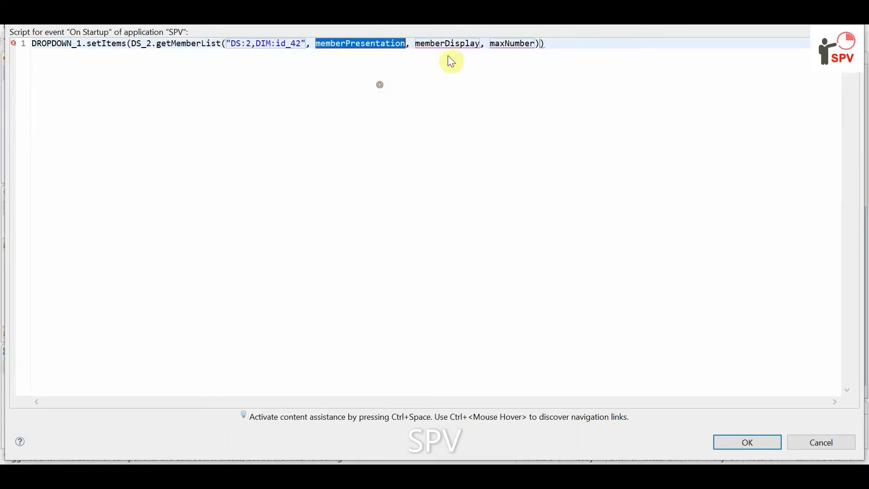
double_click(504, 45)
key("ctrl+space")
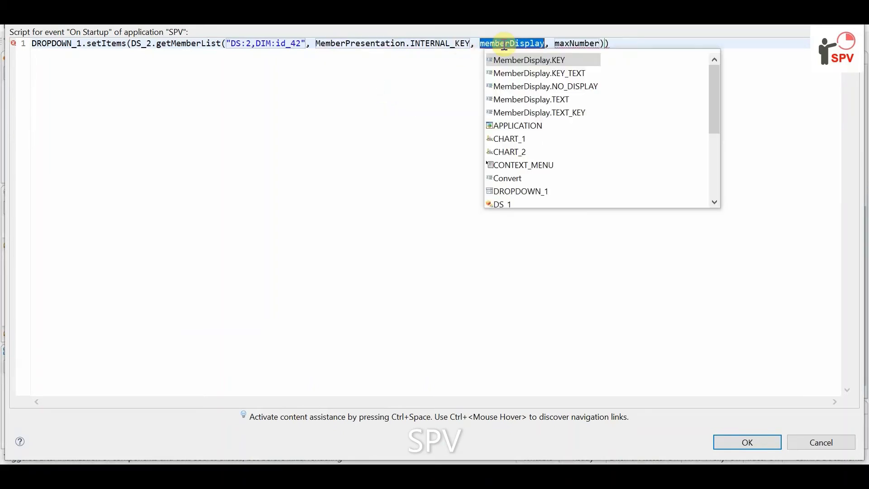
left_click(543, 98)
double_click(543, 98)
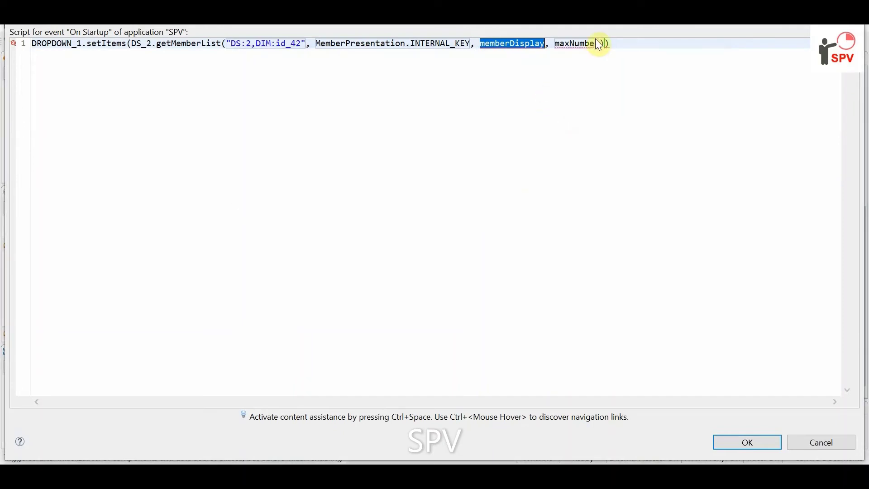
double_click(598, 45)
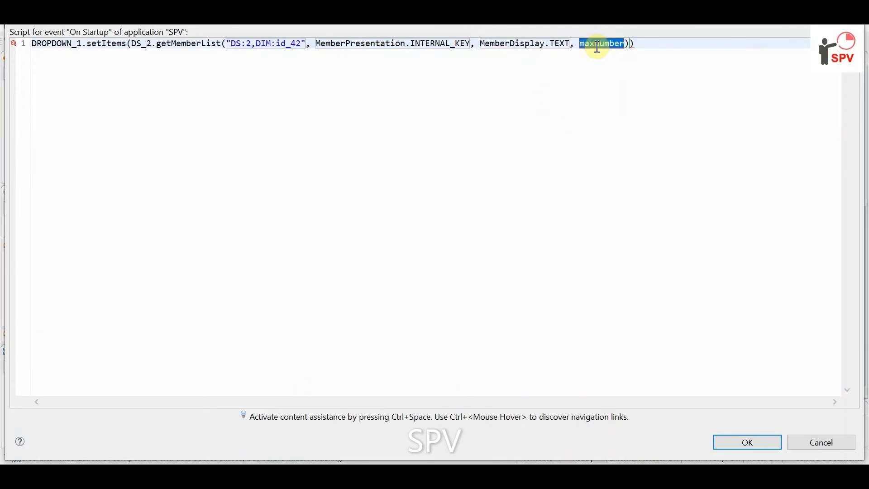
type("20));")
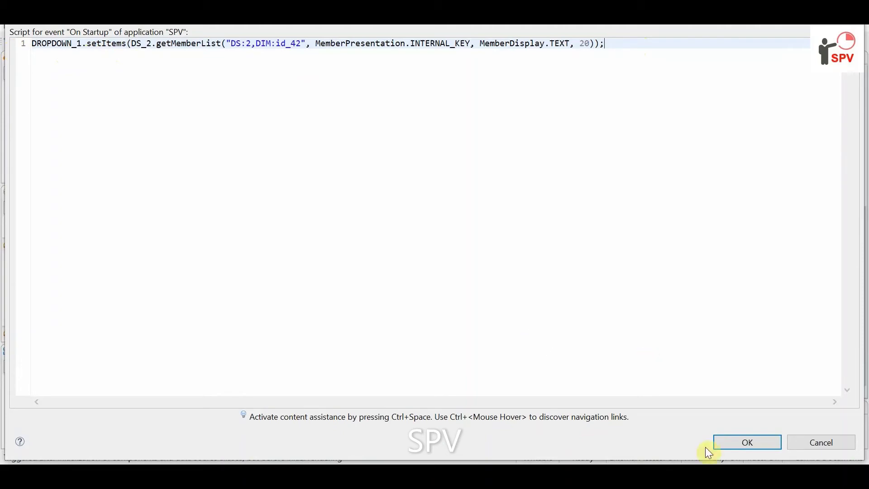
left_click(750, 441)
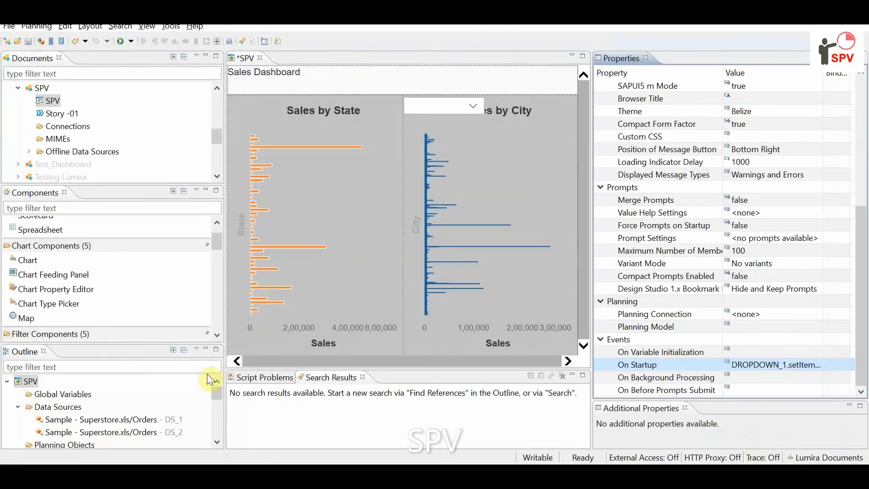
- Open the On Select event script of the dropdown box for editing
left_click(464, 104)
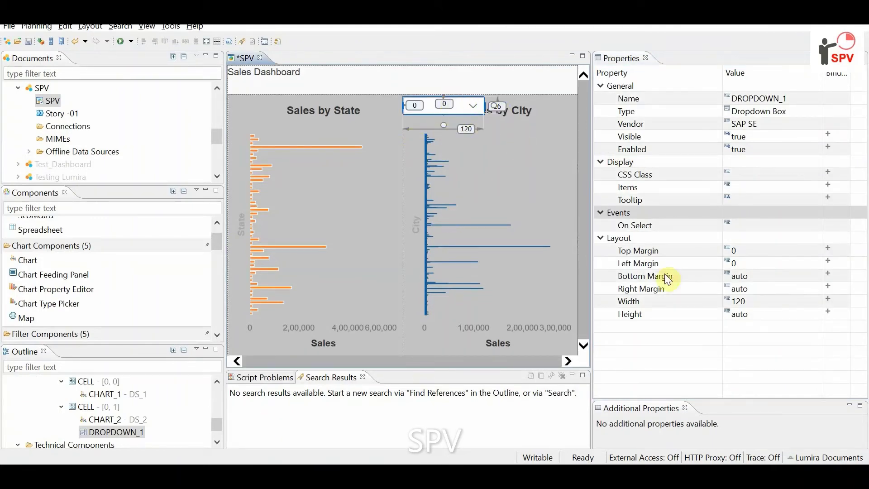
left_click(756, 226)
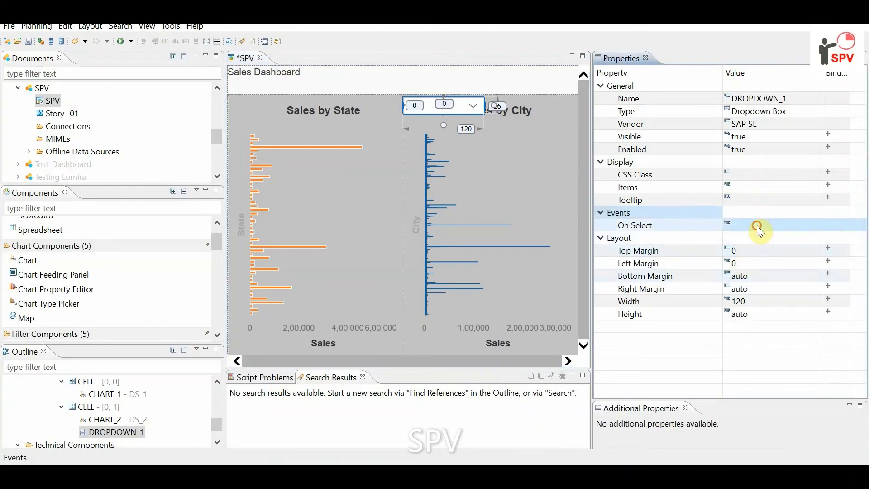
left_click(817, 225)
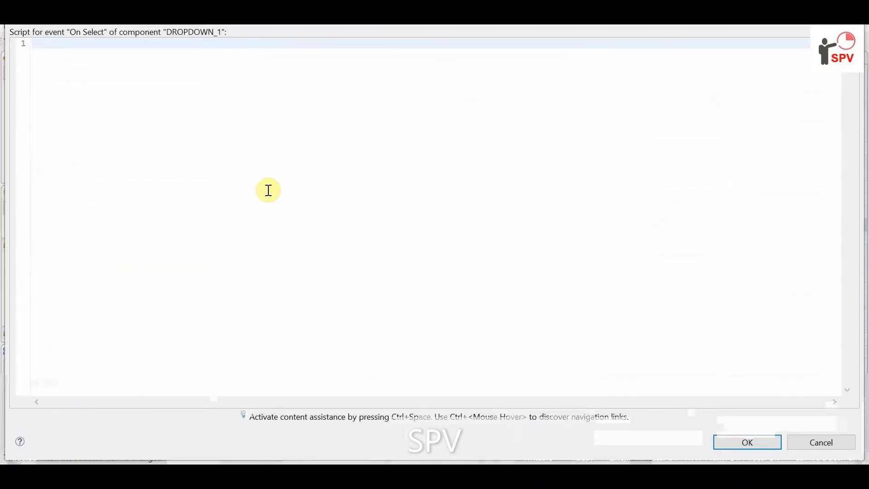
type("if")
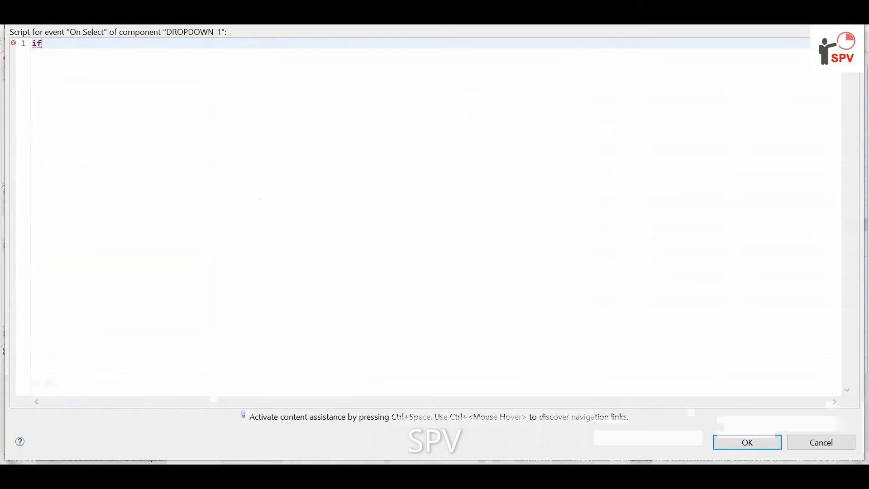
type("(")
key("ctrl+space")
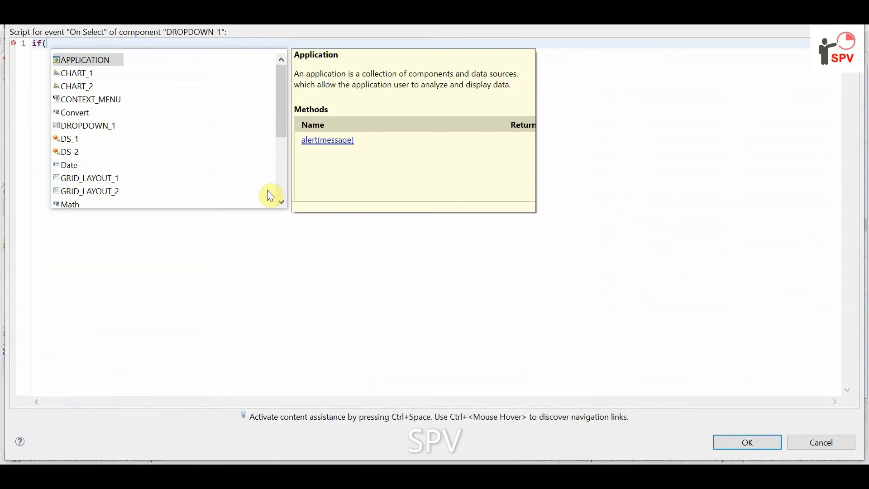
key("BackSpace")
key("BackSpace")
key("BackSpace")
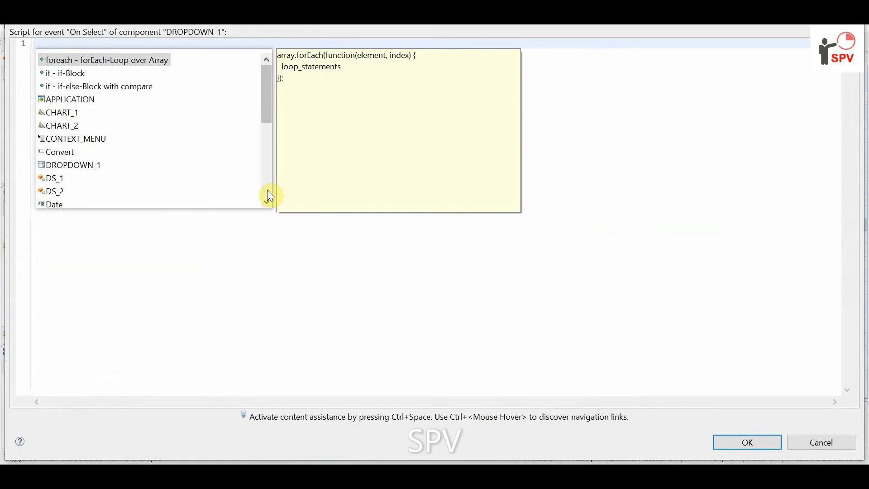
- Insert a DS_2.setFilter call with dimension and filterValues placeholders in the dropdown's On Select script
type("ds")
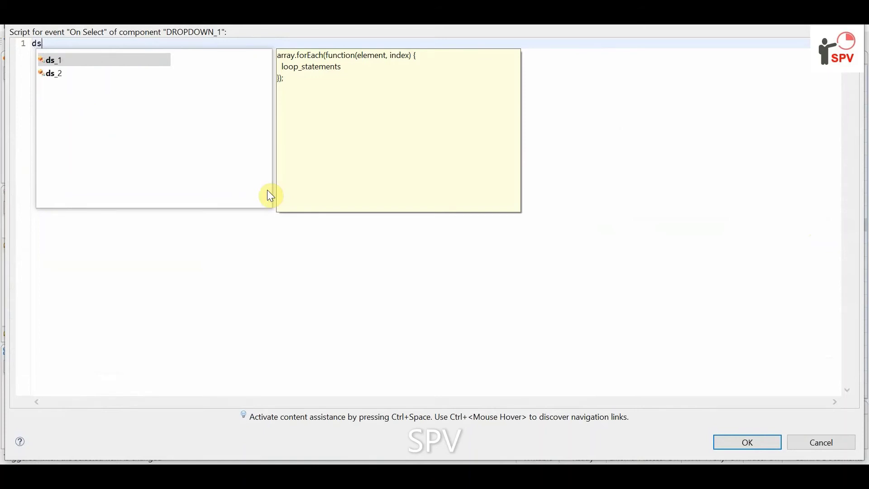
double_click(67, 74)
type(".")
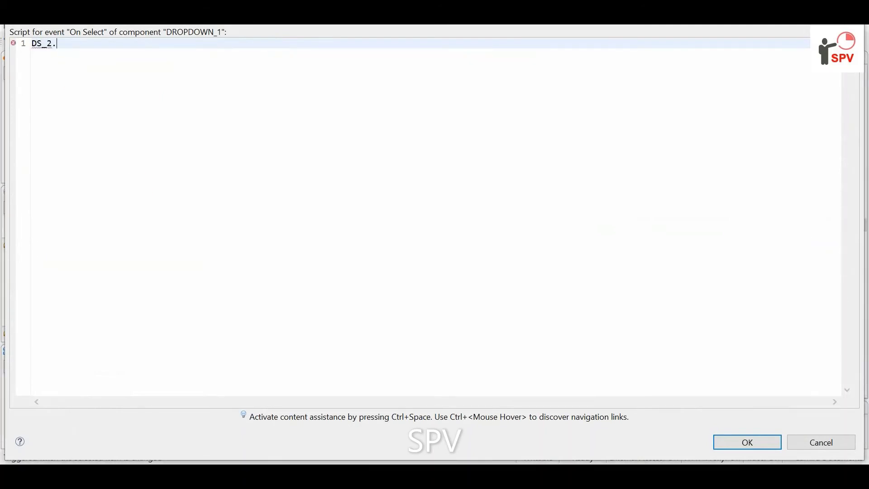
type("setf")
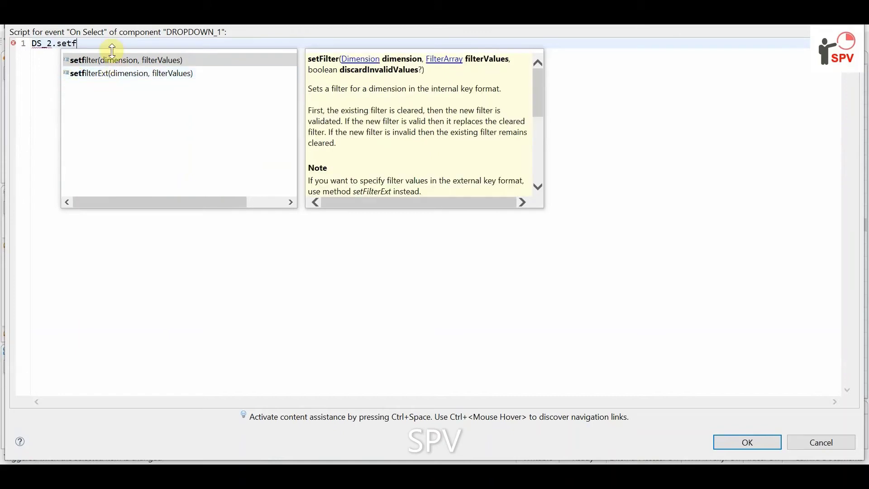
key("Escape")
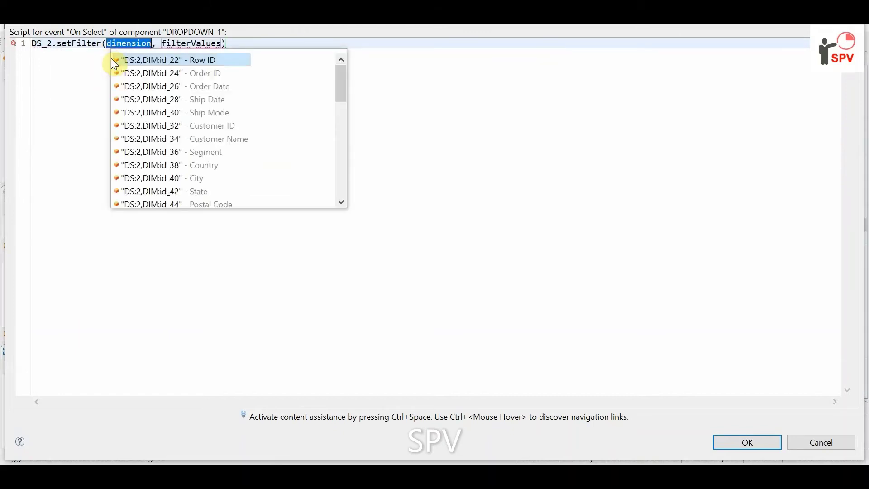
- Fill the setFilter arguments with the State dimension "DS:2,DIM:id_42" and the DROPDOWN_1 component in place of filterValues
double_click(216, 191)
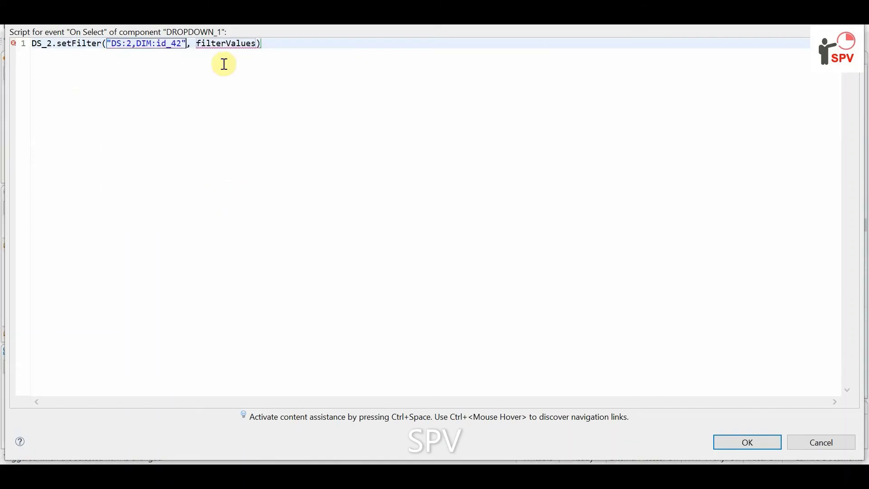
double_click(226, 46)
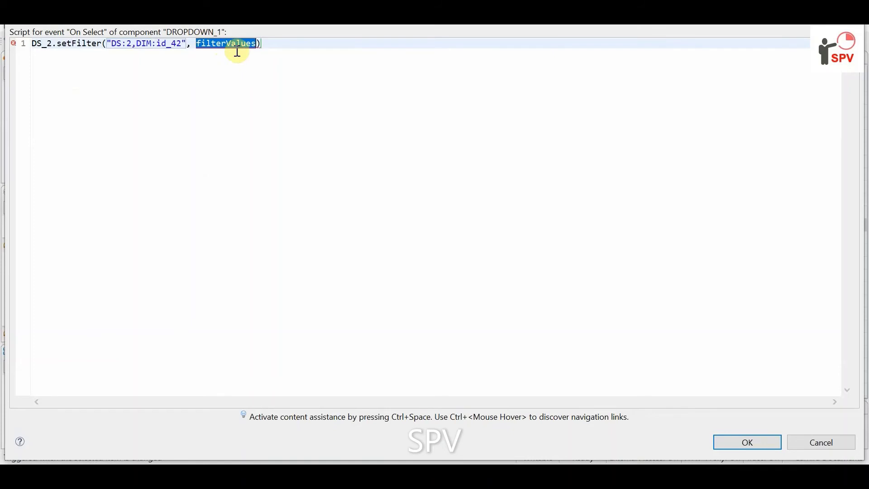
type("dr")
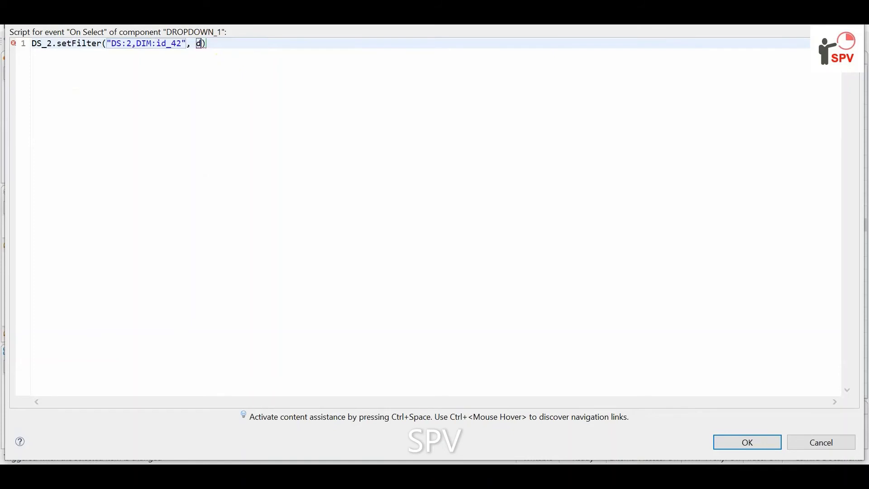
key("ctrl+space")
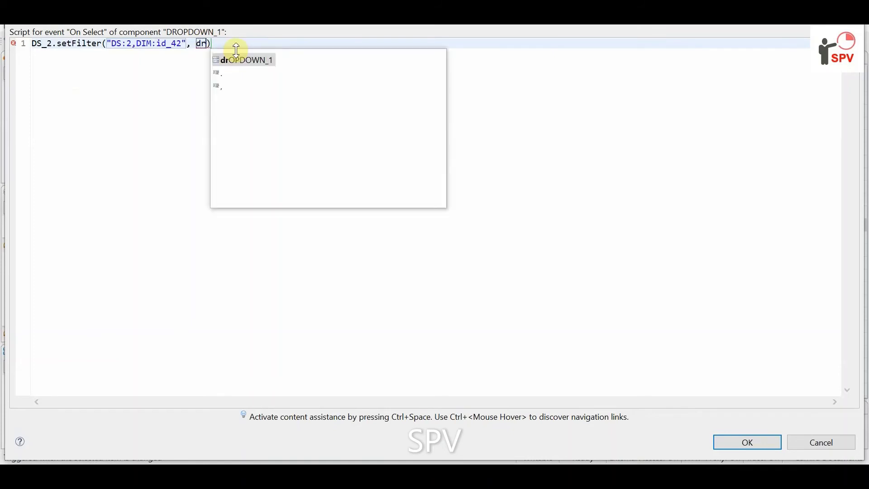
double_click(239, 60)
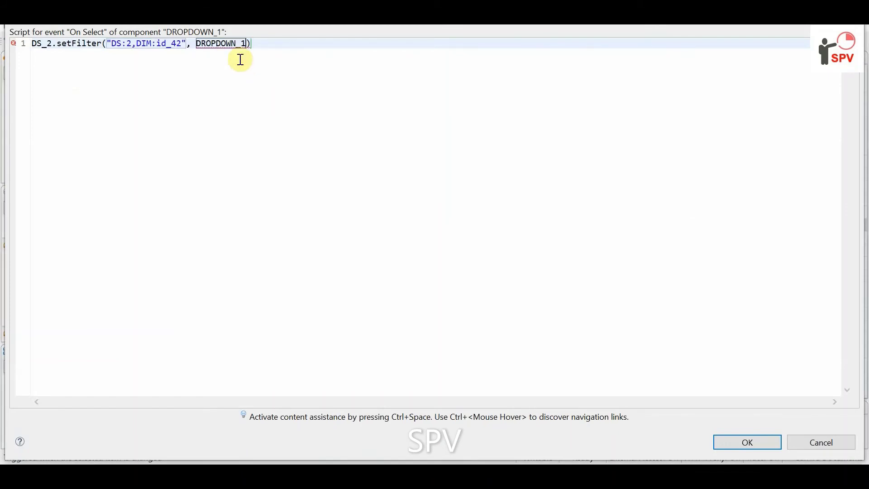
- Extend the filter value to DROPDOWN_1.getSelectedValue(), end the statement with a semicolon and accept the script
type(".gets")
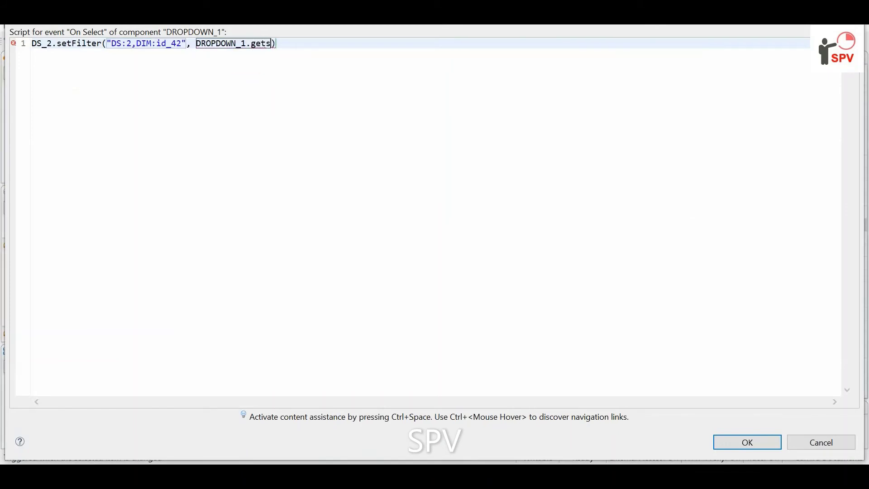
type("el")
key("ctrl+space")
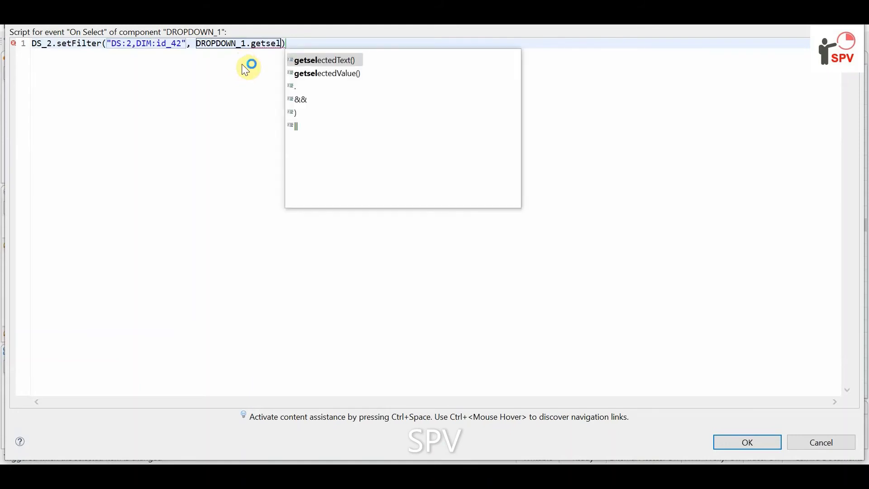
left_click(327, 75)
double_click(325, 75)
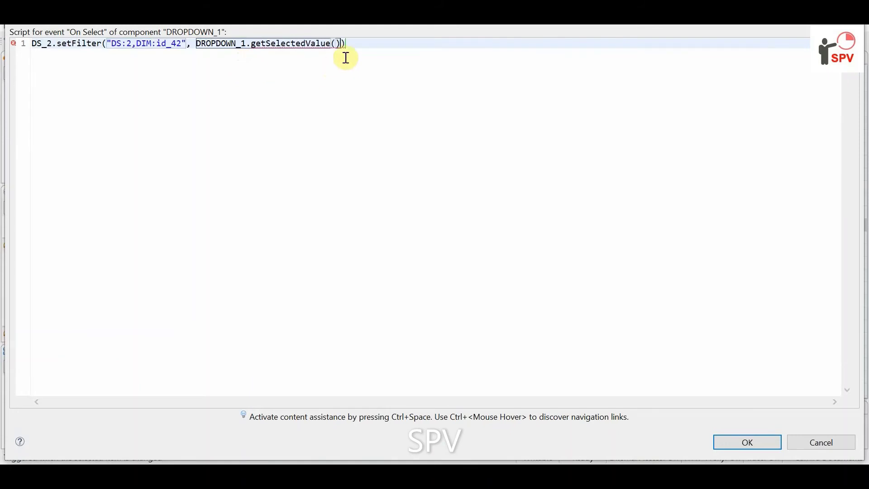
type(";")
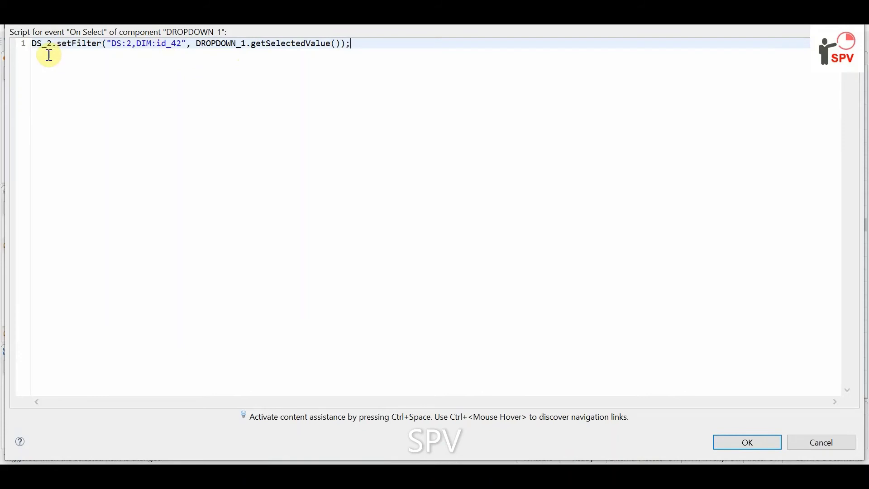
left_click(735, 443)
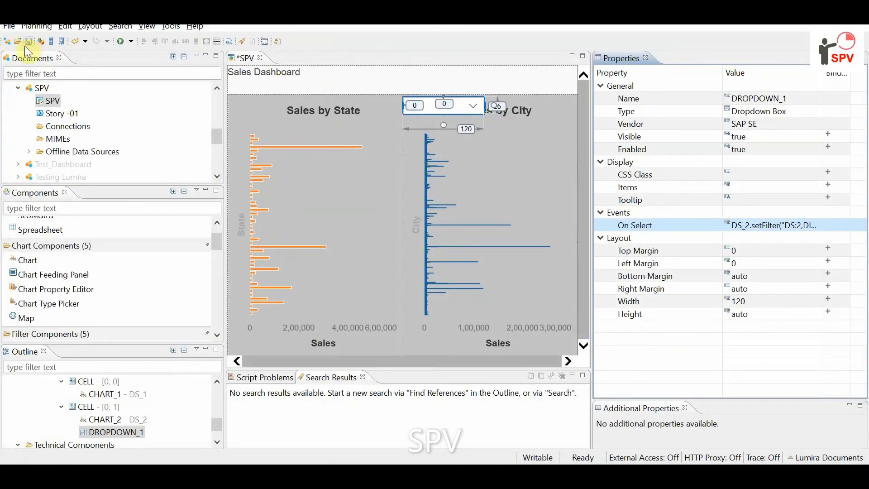
- Save and run the application in the browser, and filter the Sales by City chart to Colorado with the state dropdown
left_click(27, 42)
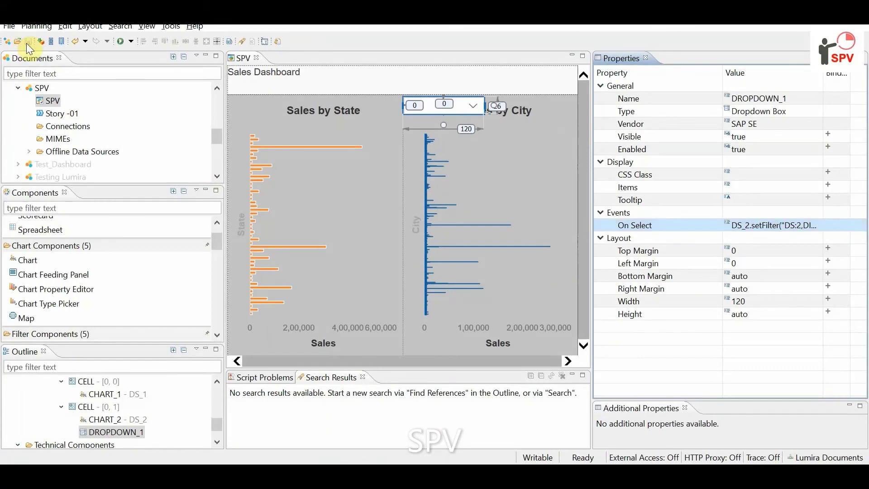
left_click(123, 42)
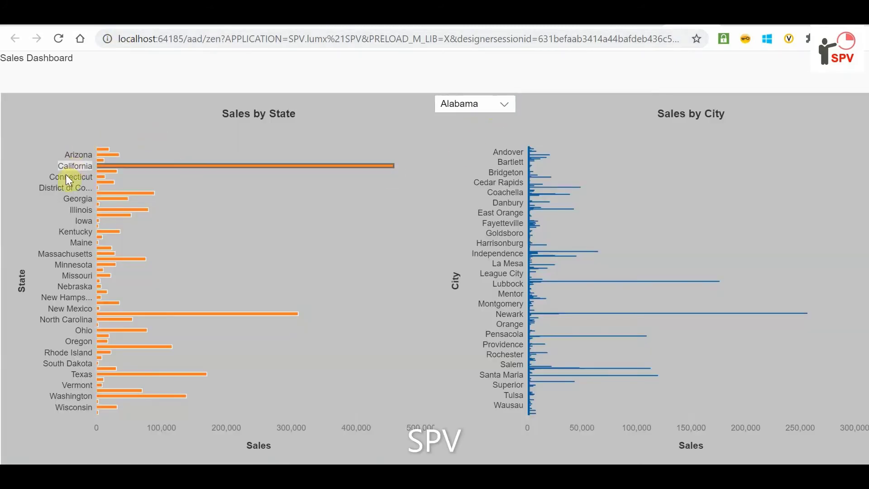
left_click(475, 105)
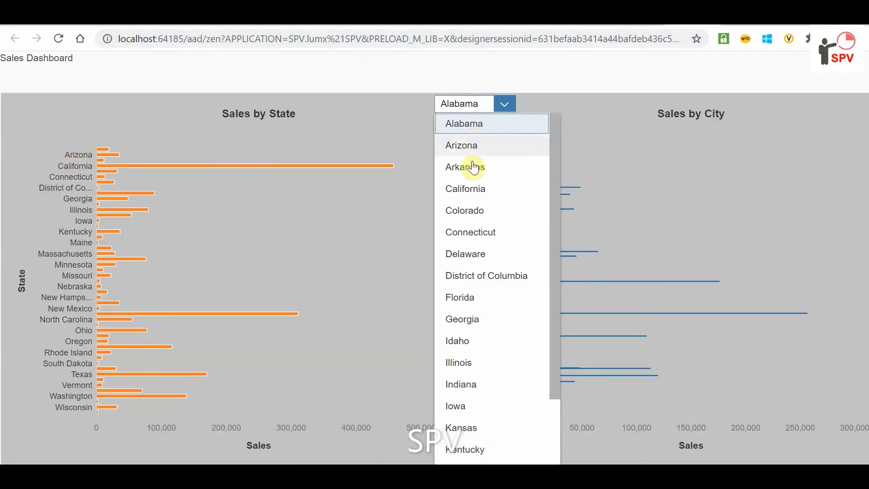
left_click(465, 211)
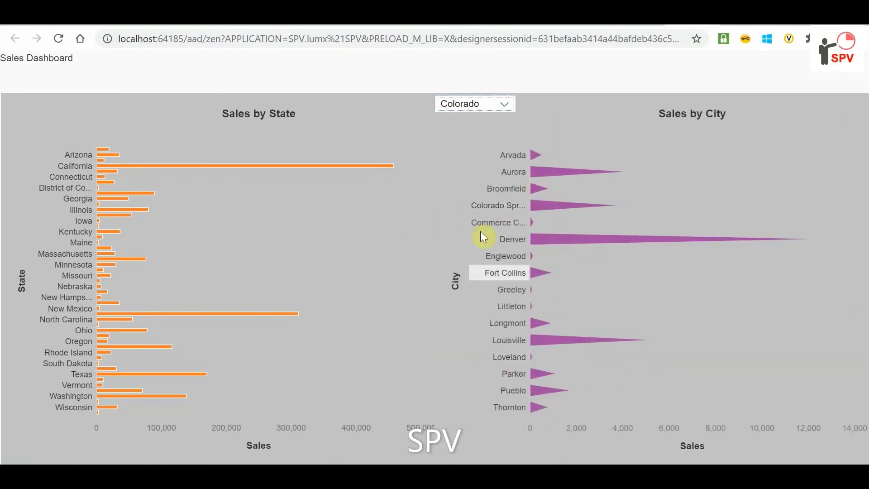
- Test the state dropdown by choosing Indiana, Alabama and Kansas in turn
left_click(471, 105)
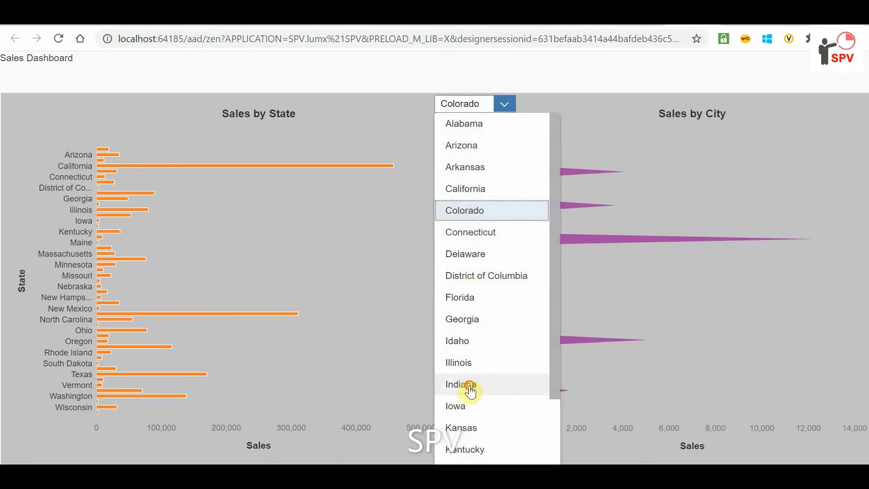
left_click(470, 389)
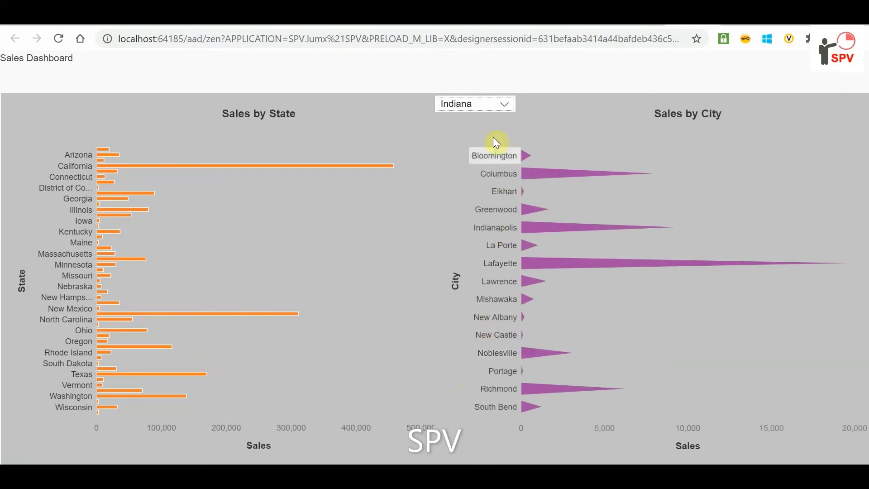
left_click(478, 107)
left_click(466, 128)
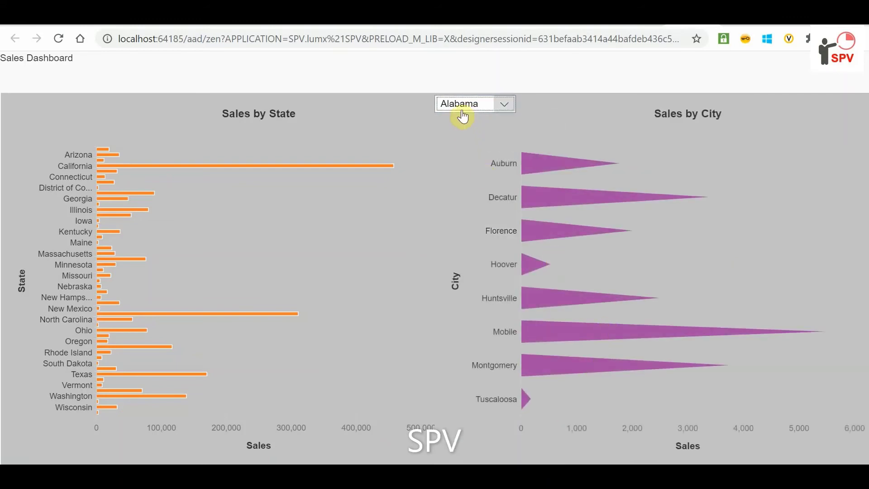
left_click(464, 108)
scroll(471, 271, "down", 3)
left_click(485, 343)
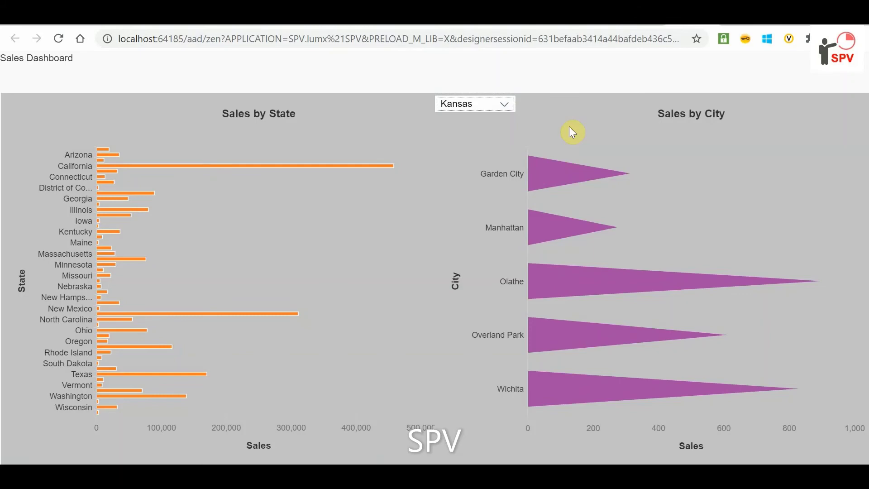
- Switch back to Lumira Designer and delete the dropdown box above the Sales by City chart
key("alt+Tab")
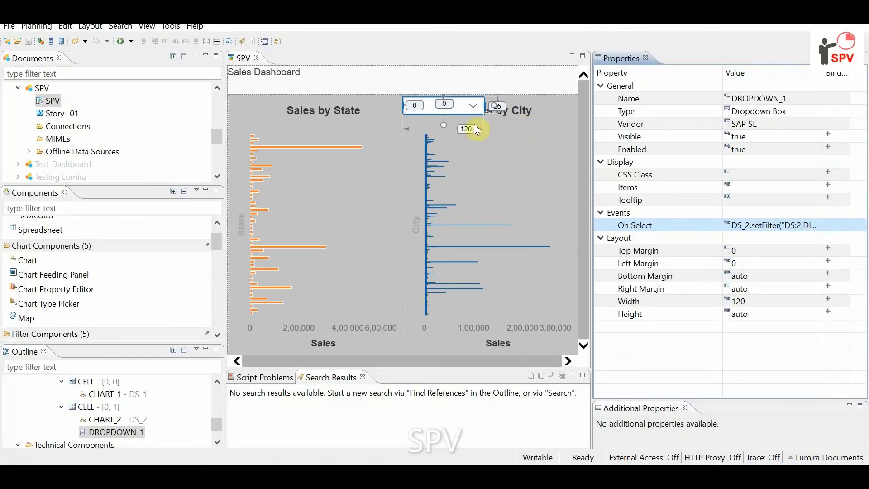
left_click(452, 112)
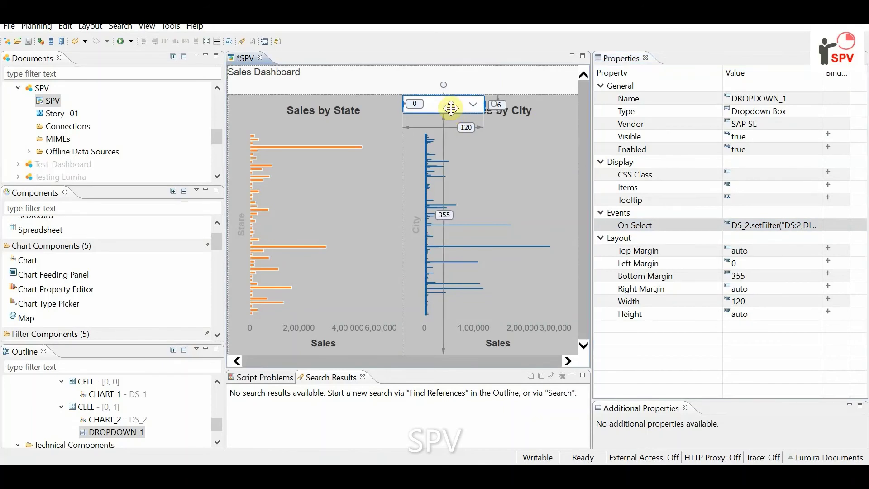
key("Delete")
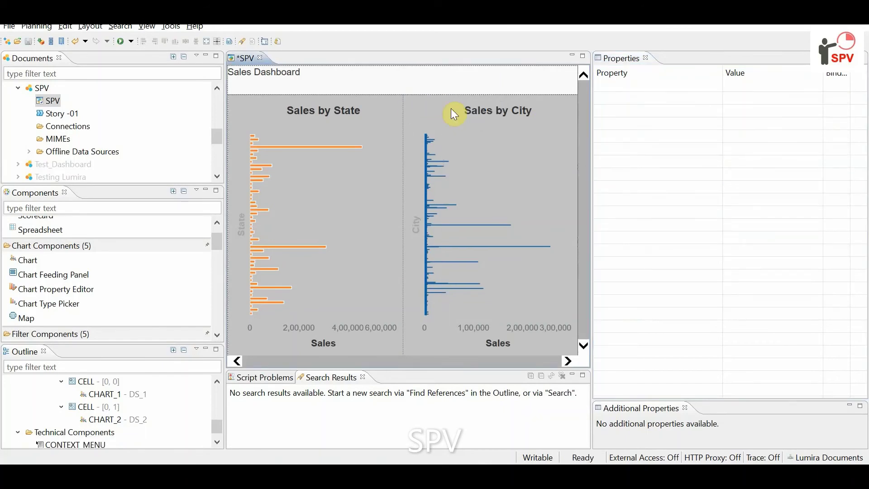
- Open the On Select event script of the Sales by State chart for editing
left_click(91, 398)
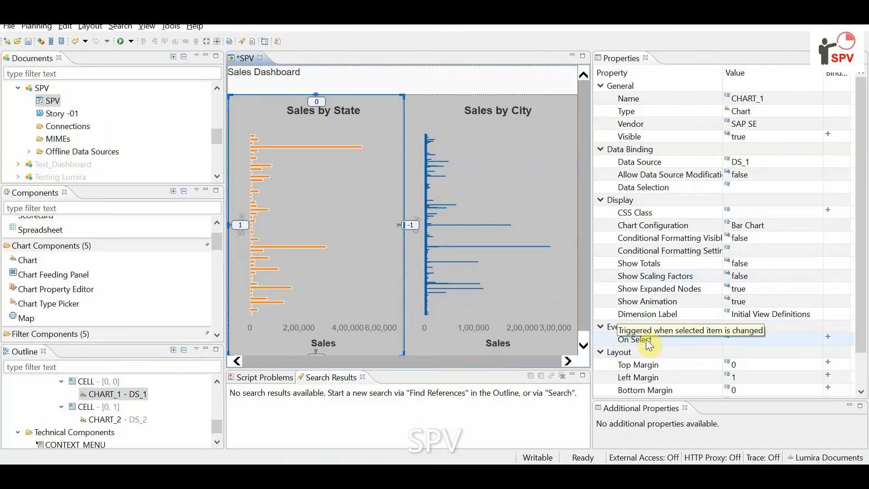
left_click(776, 342)
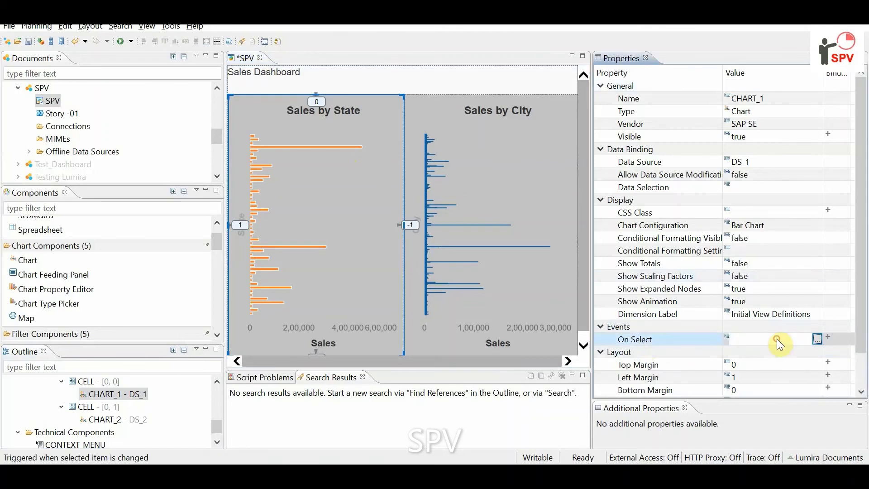
left_click(820, 339)
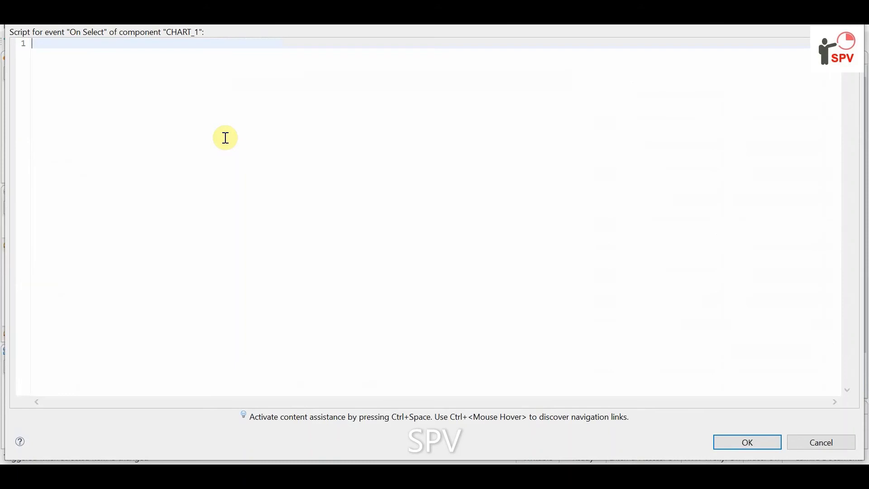
- Insert a DS_2.setFilter call with the State dimension "DS:2,DIM:id_42" as its first argument in the Sales by State chart's script
type("ds_2")
key("ctrl+space")
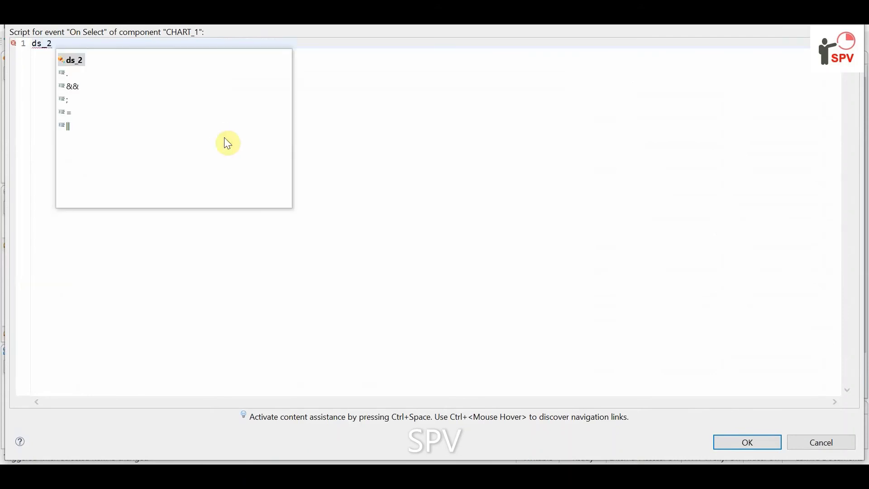
double_click(72, 61)
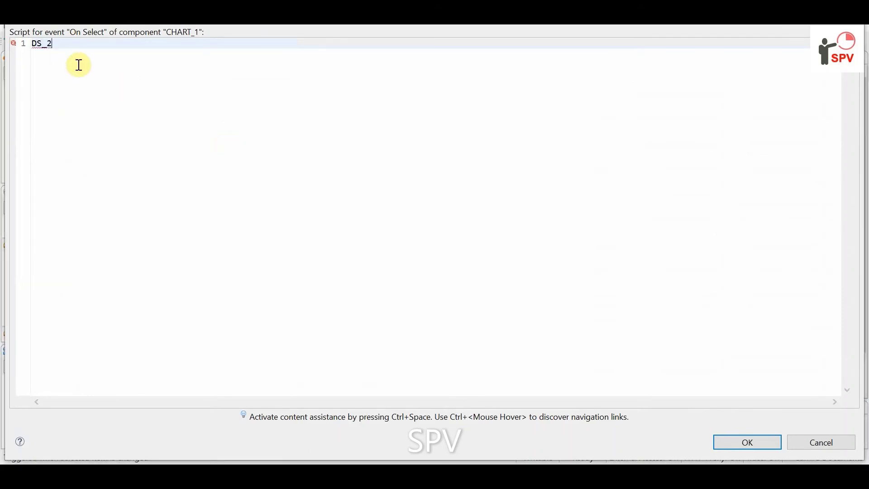
type(".setf")
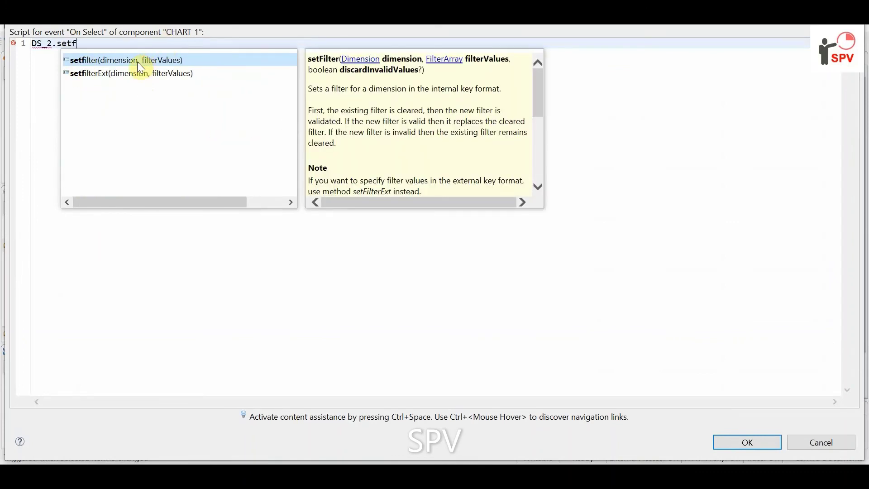
double_click(139, 64)
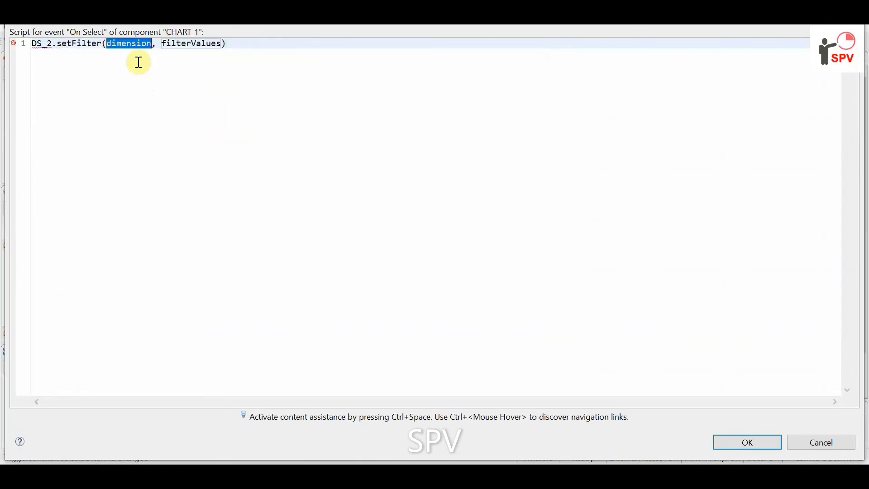
key("ctrl+space")
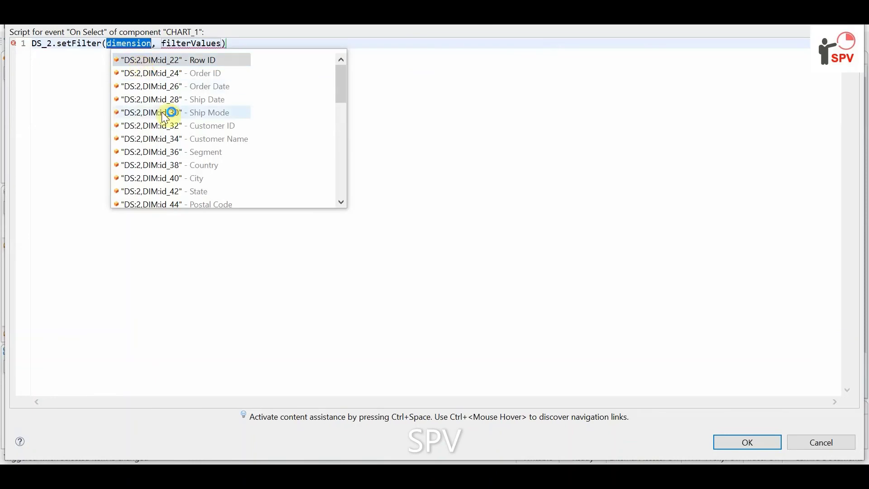
double_click(208, 194)
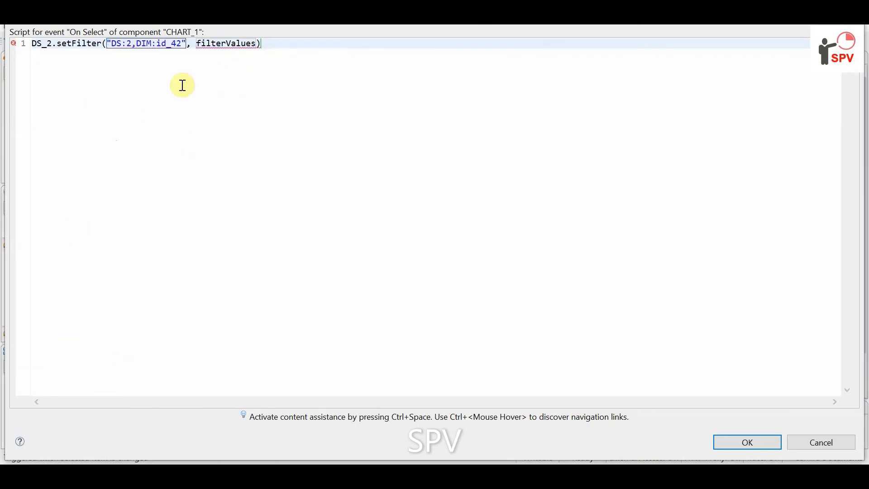
- Replace the filterValues placeholder in the DS_2.setFilter call with a CHART_1.getSelectedMember call
double_click(215, 43)
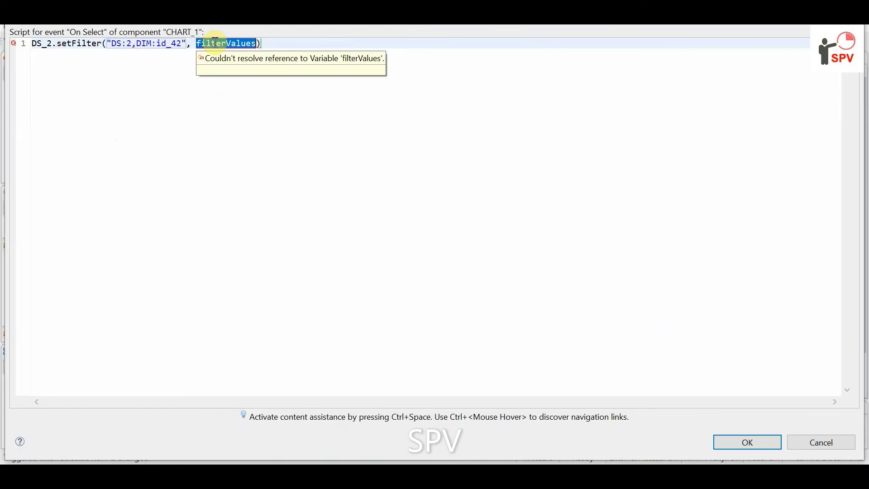
type("ch")
key("ctrl+space")
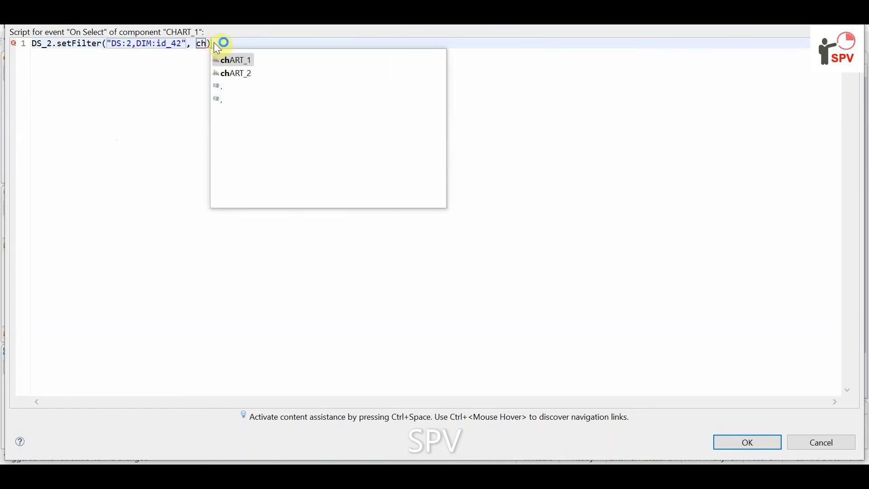
key("Escape")
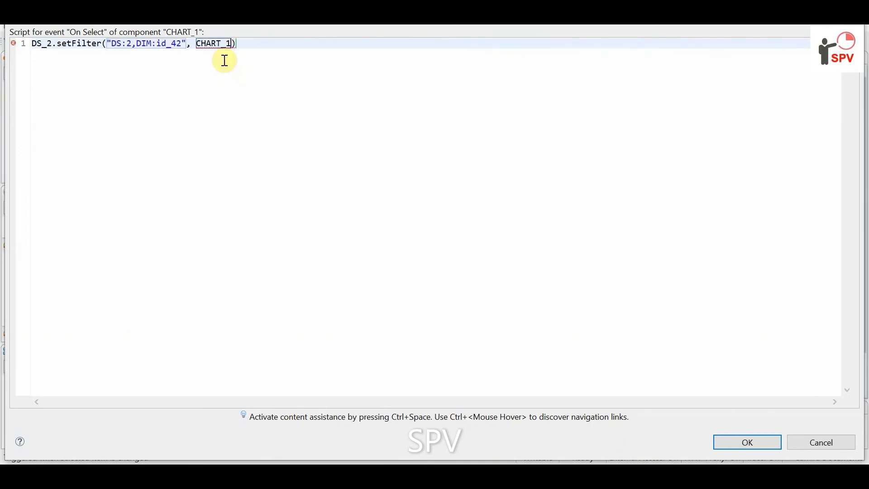
type(".get")
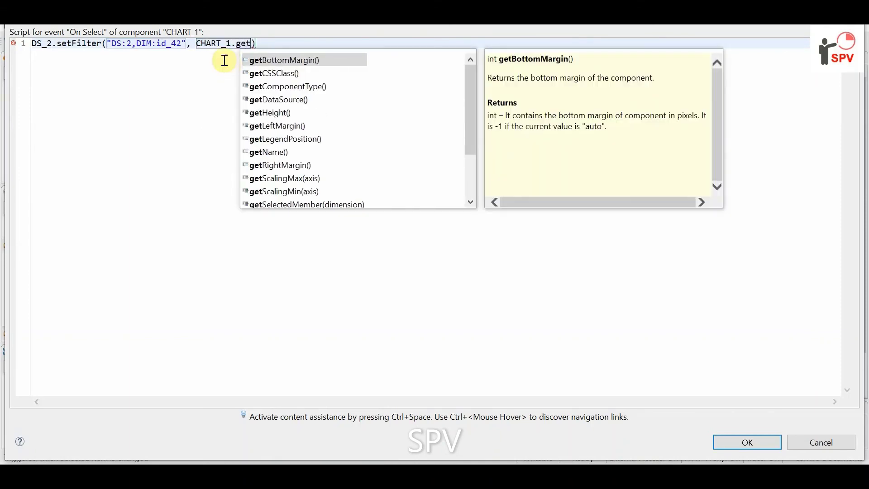
scroll(301, 151, "down", 2)
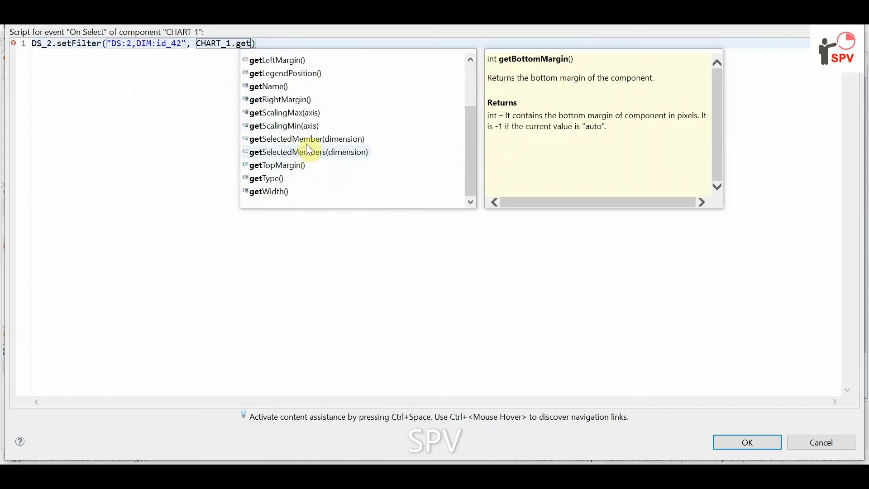
double_click(308, 139)
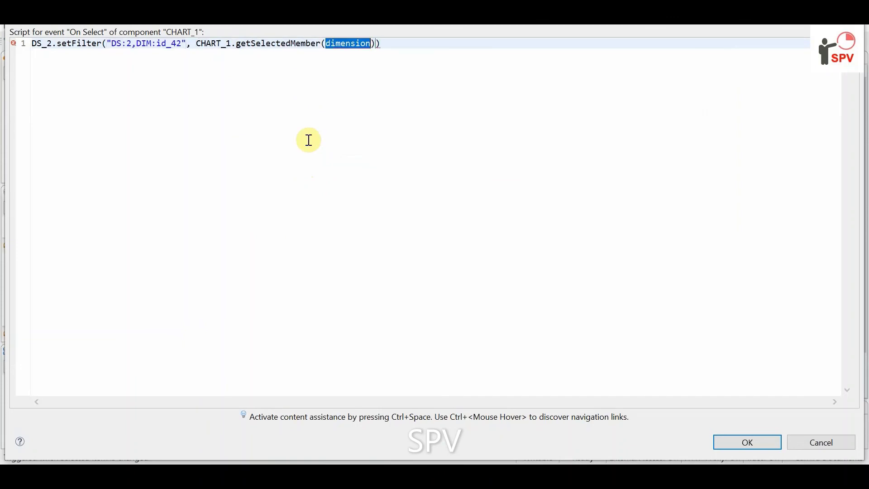
- Set the getSelectedMember argument to the State dimension "DS:2,DIM:id_42", end the statement with a semicolon, and accept the script
left_click(417, 192)
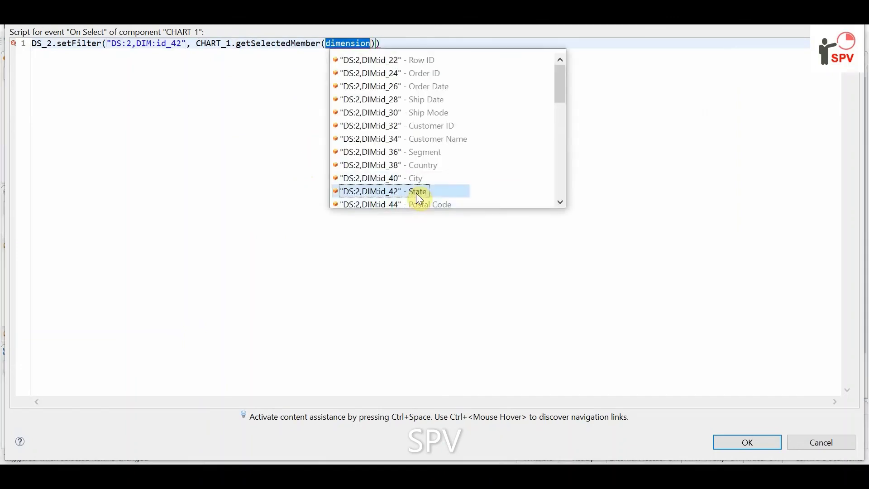
double_click(416, 193)
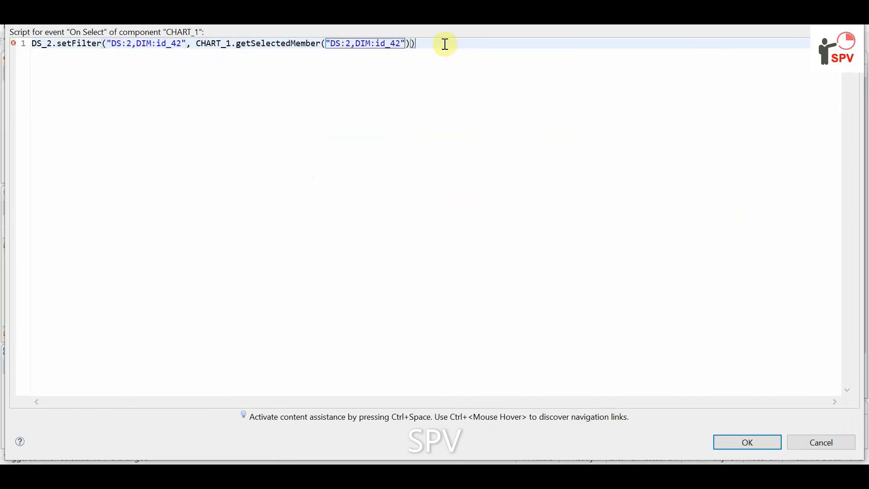
type(";")
left_click(759, 441)
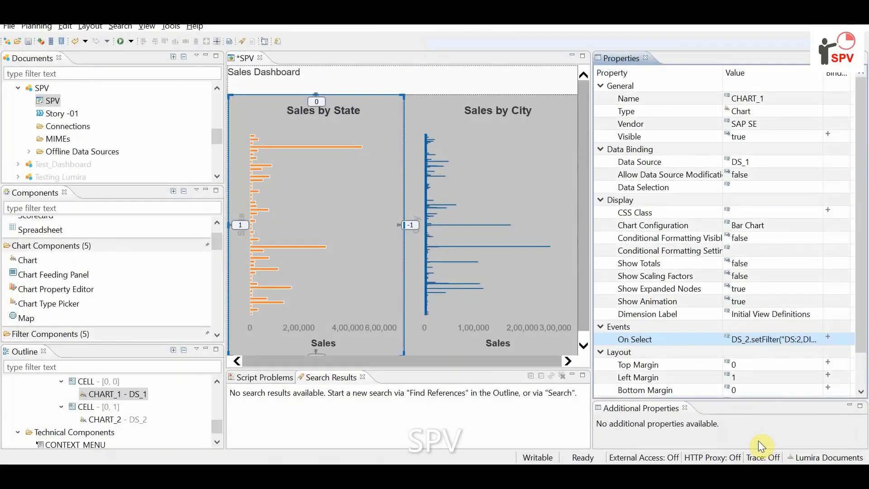
- Save and run the dashboard, and test selecting California together with New York in the Sales by State chart before clearing the selection
left_click(29, 42)
left_click(120, 42)
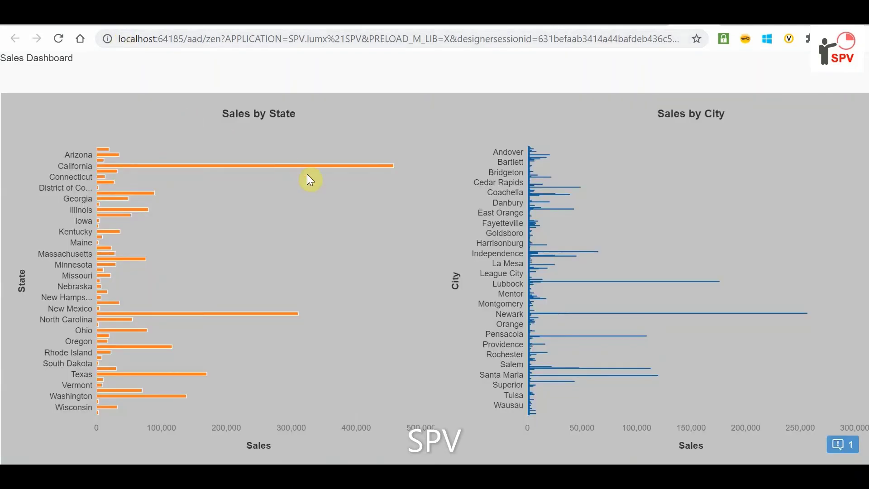
left_click(309, 163)
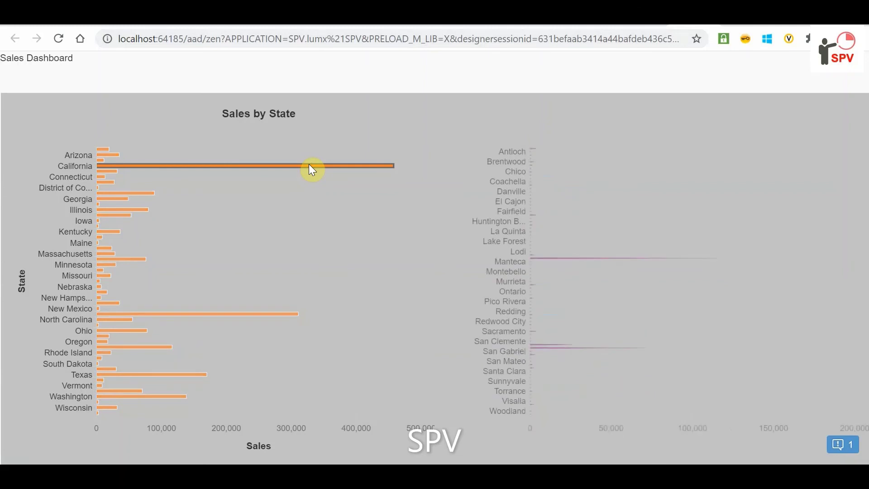
left_click(167, 314)
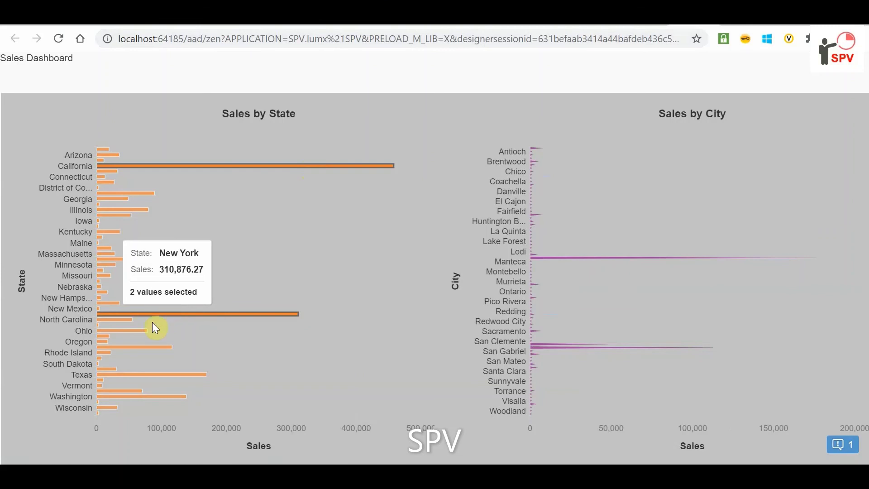
mouse_move(168, 316)
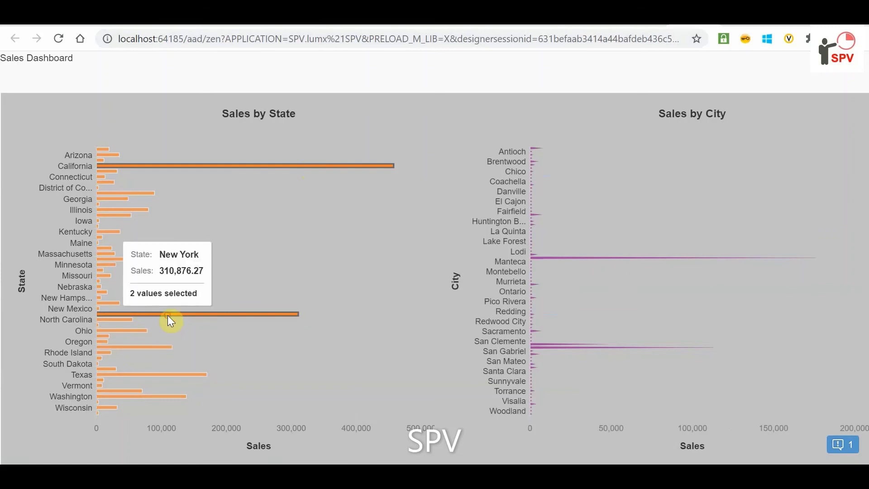
left_click(307, 238)
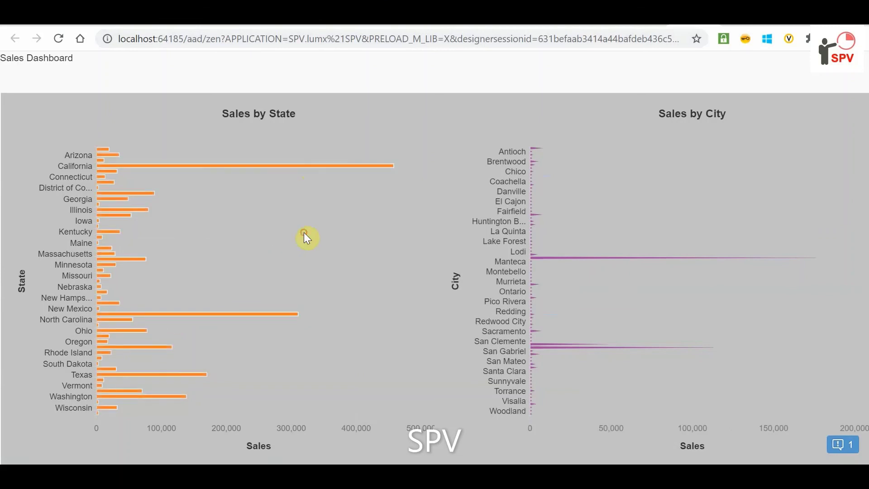
- Test the city filtering by selecting New York and Texas one at a time in the Sales by State chart, clearing the selection after each
left_click(262, 313)
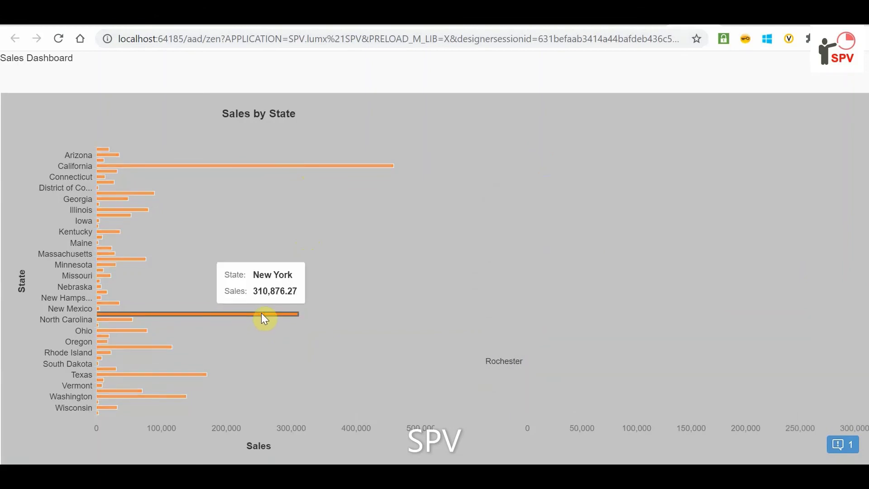
left_click(231, 230)
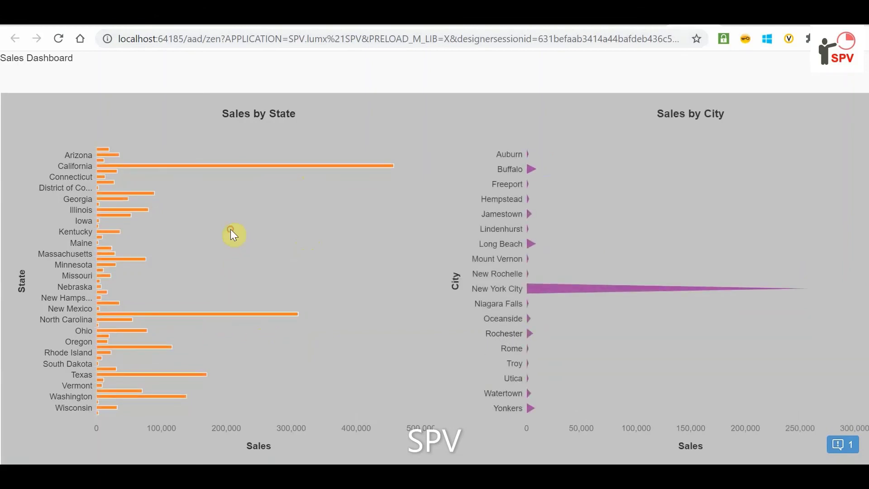
left_click(199, 373)
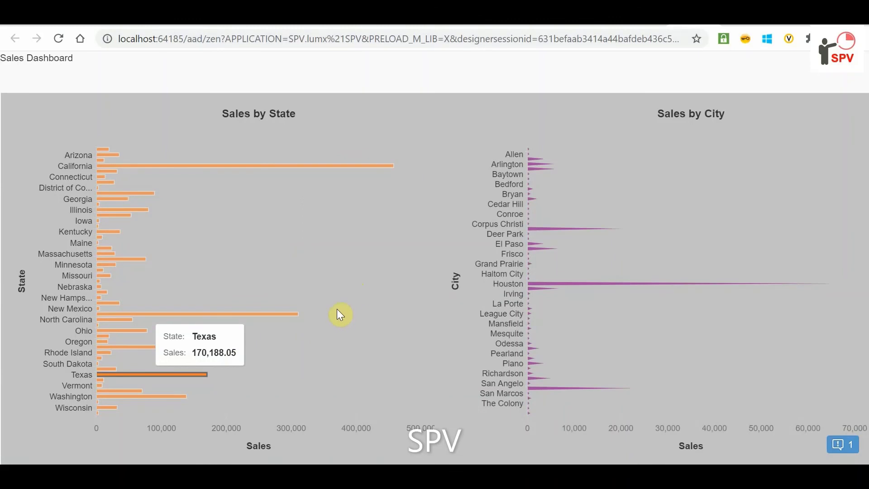
left_click(333, 329)
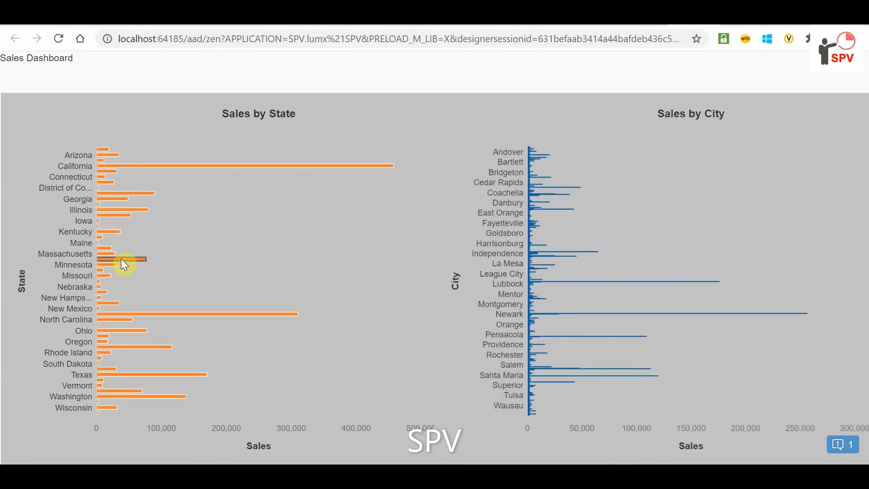
- Test a multiple selection in the Sales by State chart by selecting Kentucky and adding California and Illinois
left_click(108, 231)
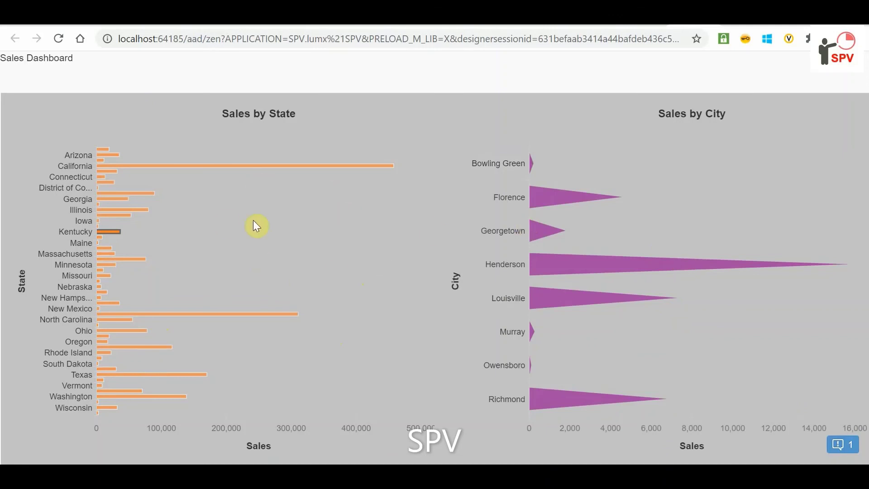
left_click(295, 166, "ctrl")
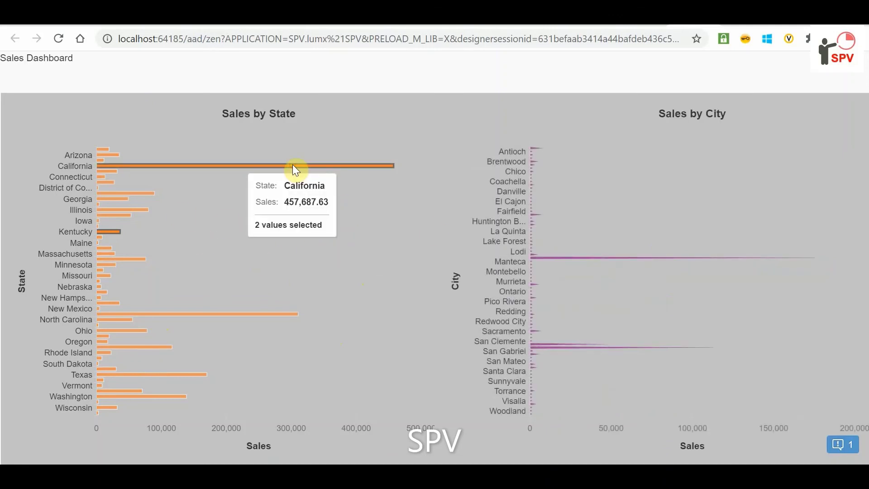
left_click(129, 211, "ctrl")
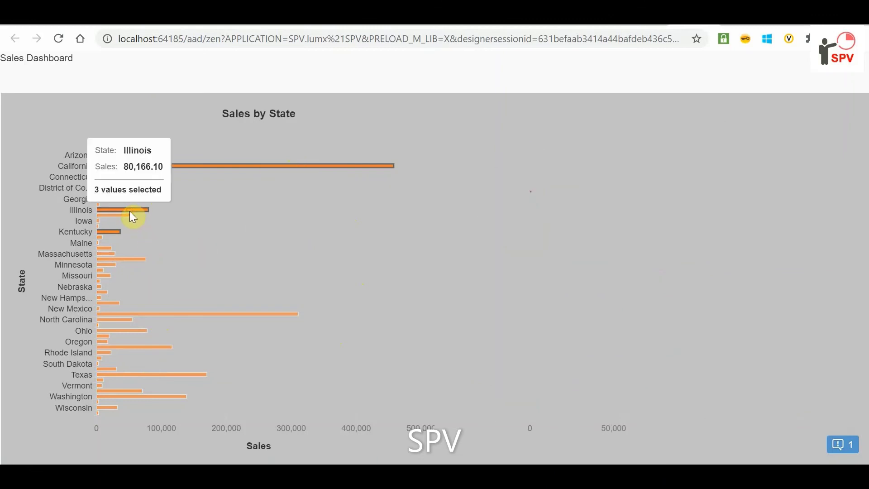